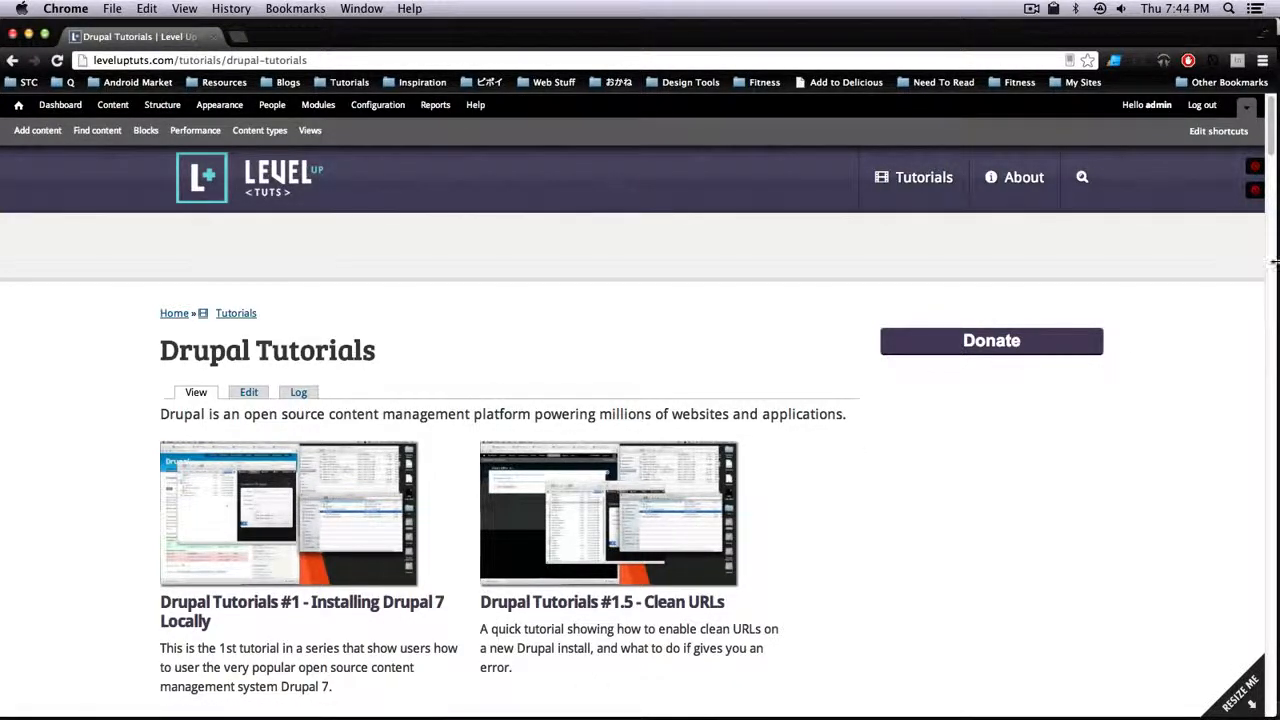
# - Narrow the browser window to phone width to check how the Drupal Tutorials listing responds, and restore the full width
pyautogui.moveTo(1275, 265); pyautogui.dragTo(393, 290)
pyautogui.scroll(-15, 276, 398)
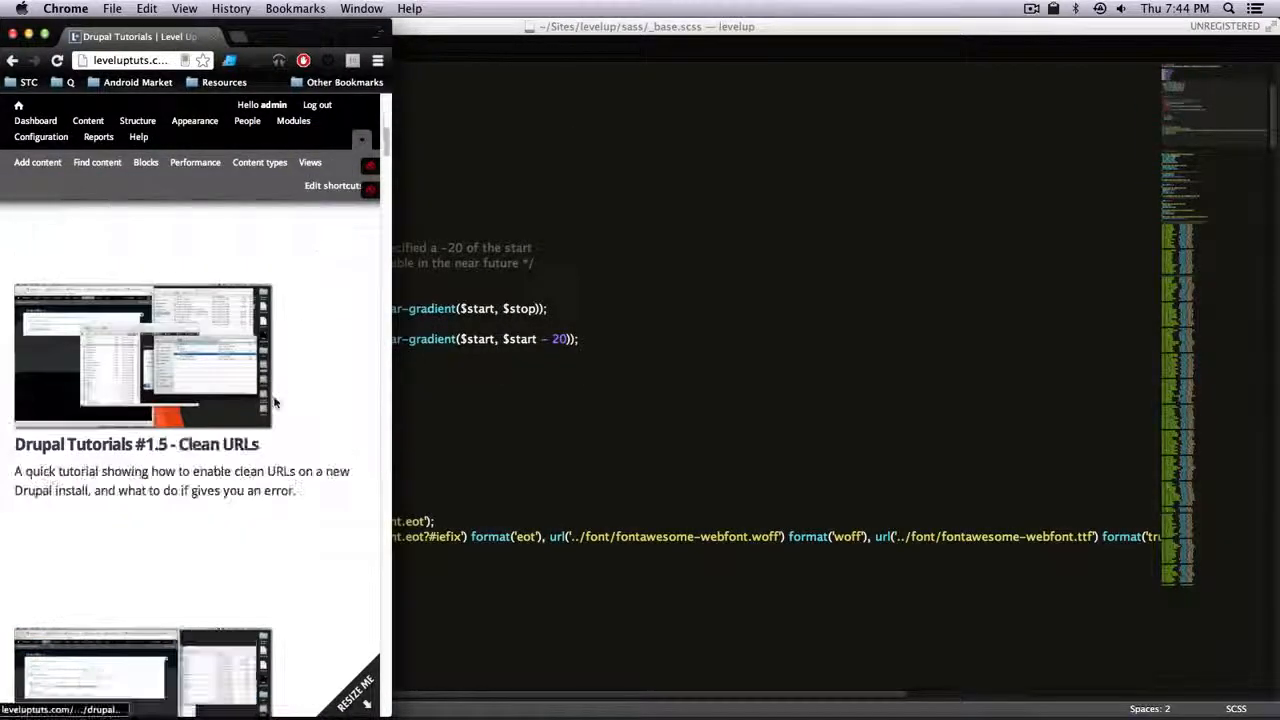
pyautogui.scroll(-10, 277, 400)
pyautogui.scroll(20, 277, 400)
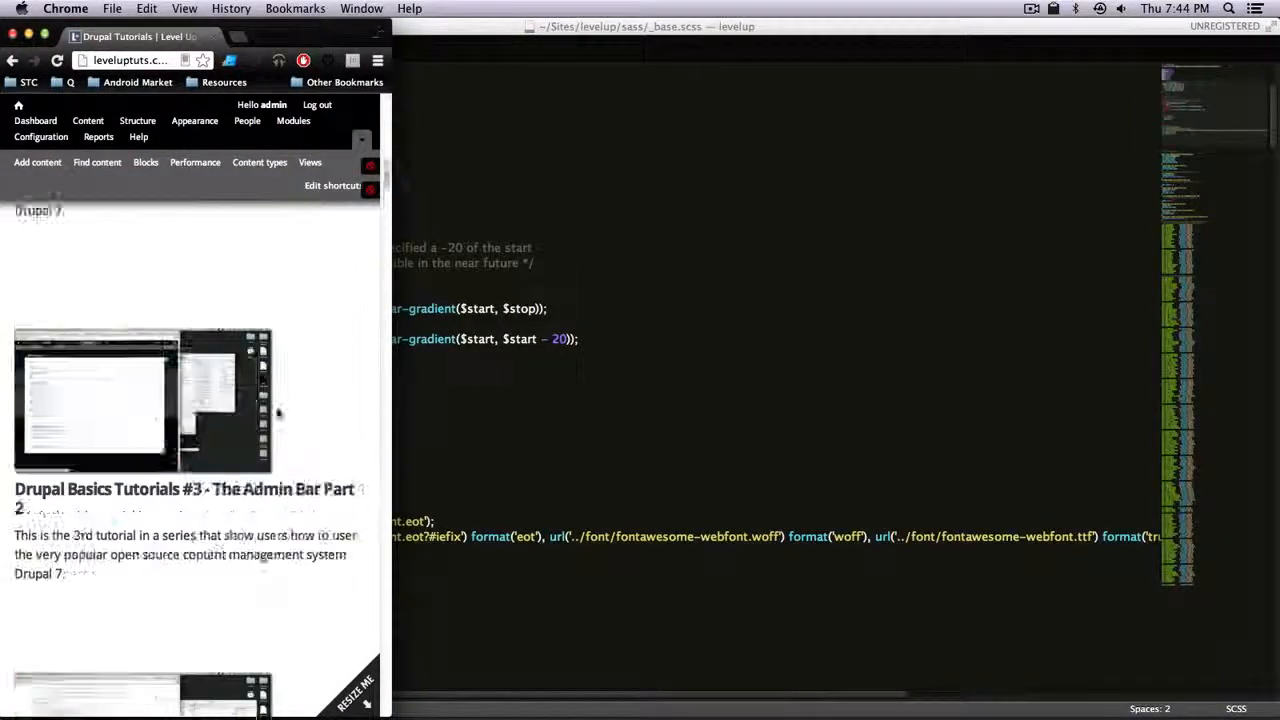
pyautogui.scroll(3, 363, 363)
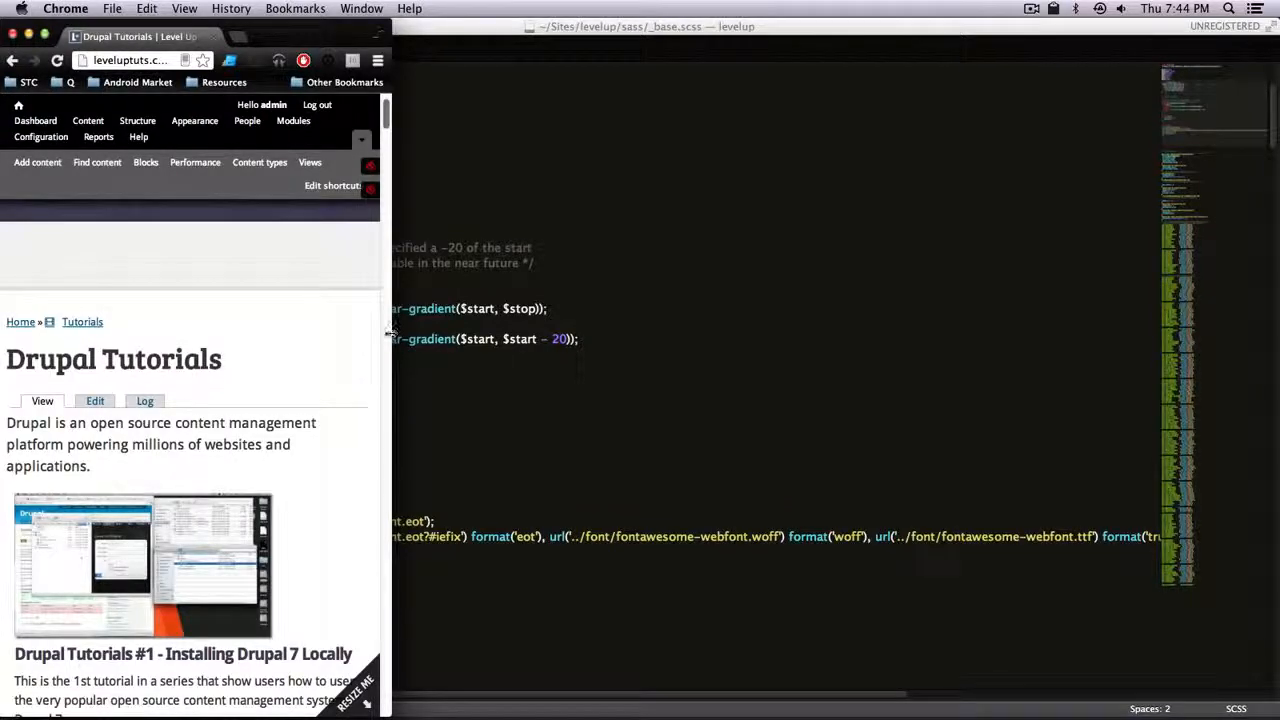
pyautogui.moveTo(389, 335); pyautogui.dragTo(1274, 333)
pyautogui.scroll(2, 984, 442)
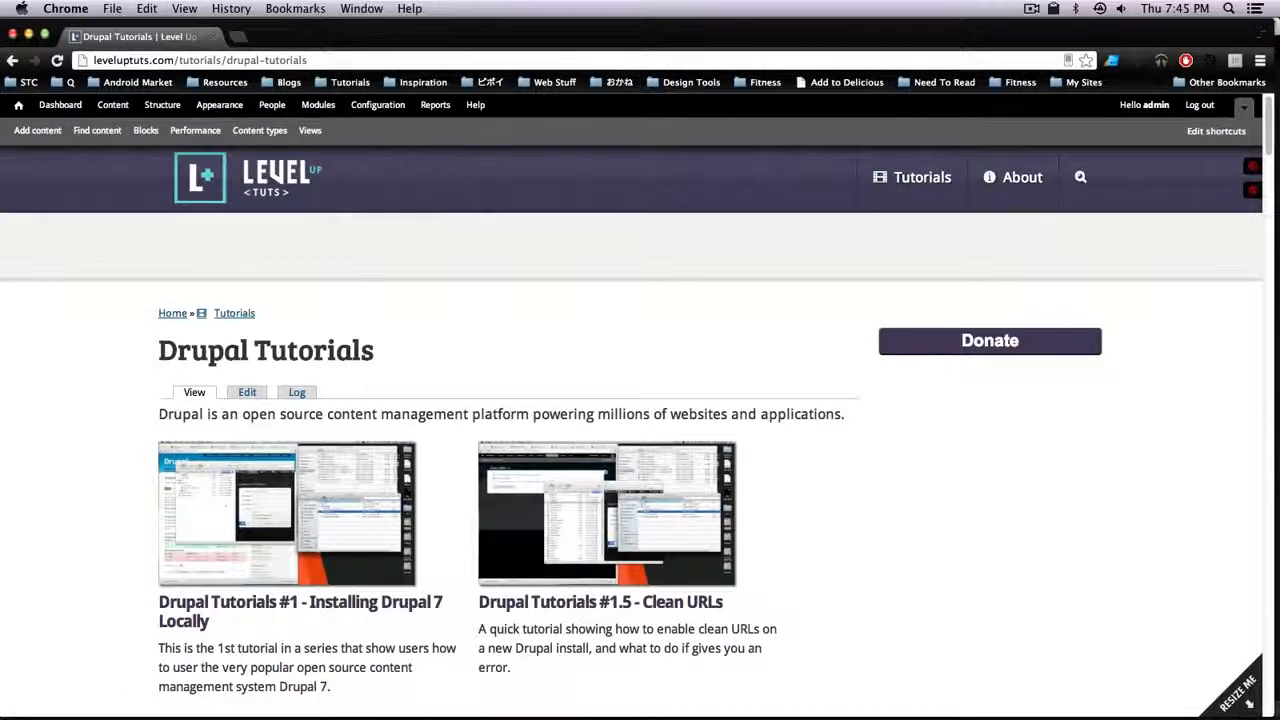
pyautogui.moveTo(740, 414); pyautogui.dragTo(570, 414)
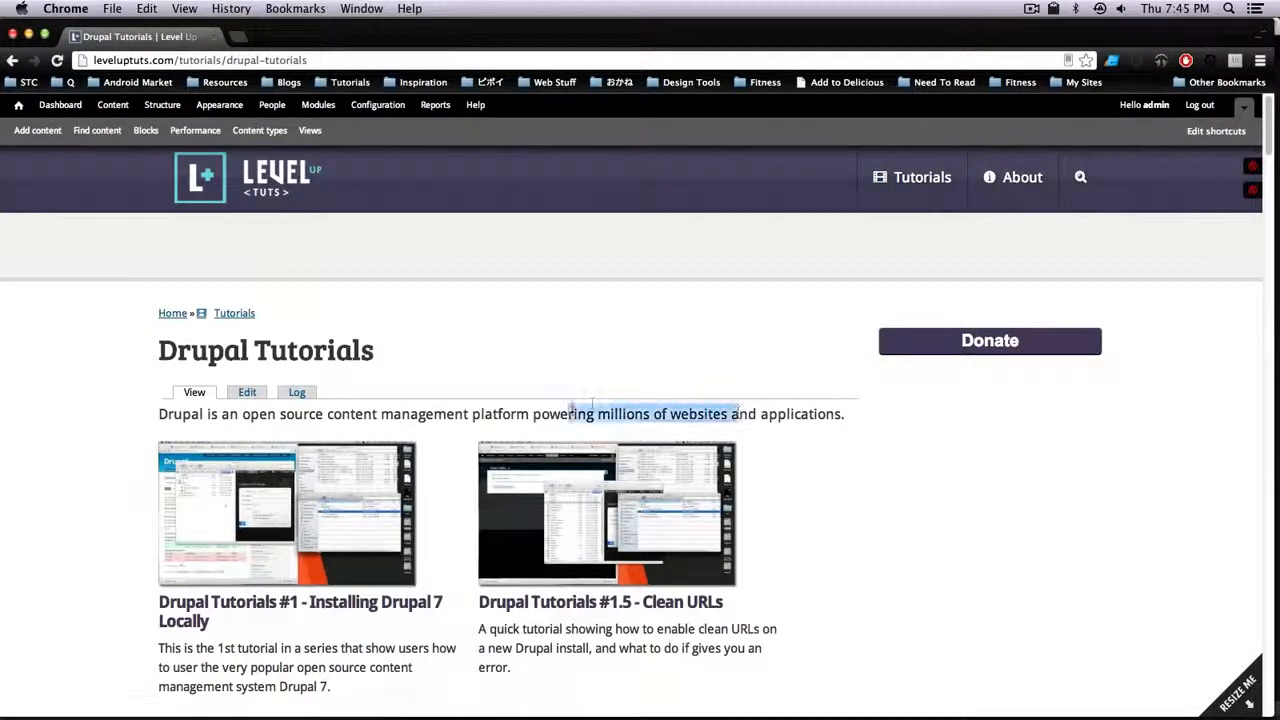
pyautogui.click(699, 344)
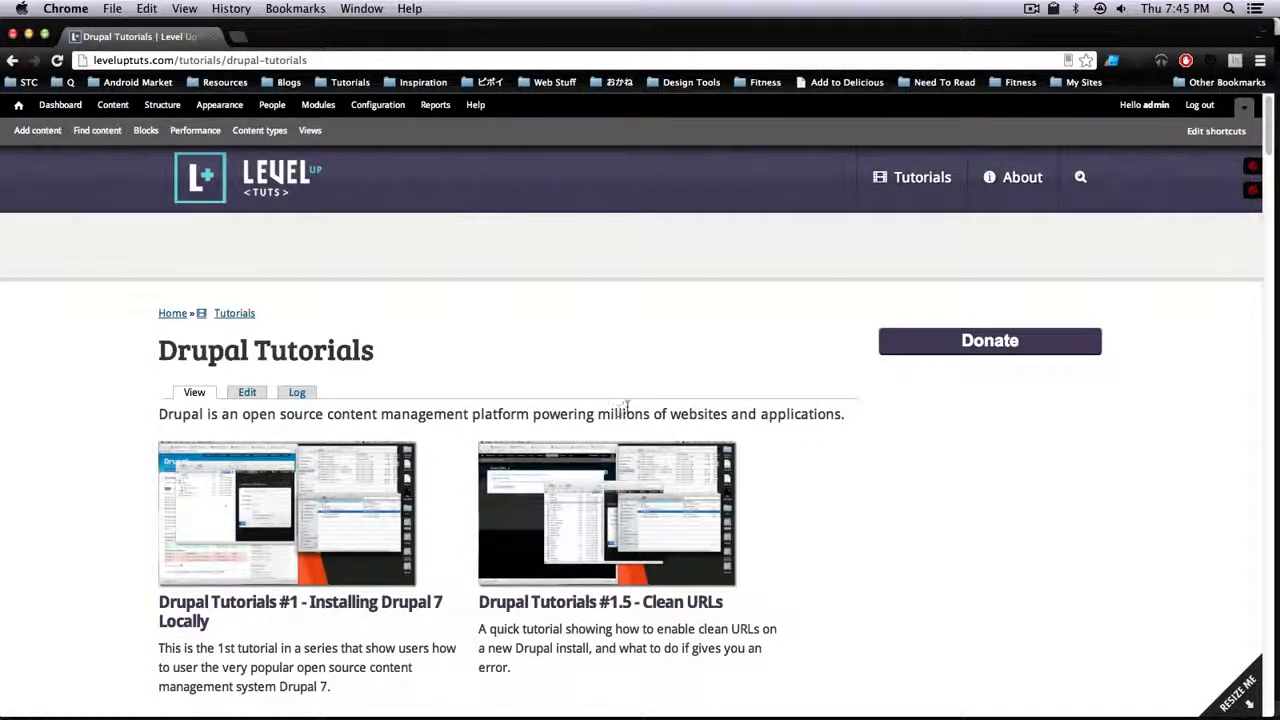
pyautogui.moveTo(254, 346); pyautogui.dragTo(374, 350)
pyautogui.click(401, 355)
pyautogui.moveTo(476, 408); pyautogui.dragTo(612, 428)
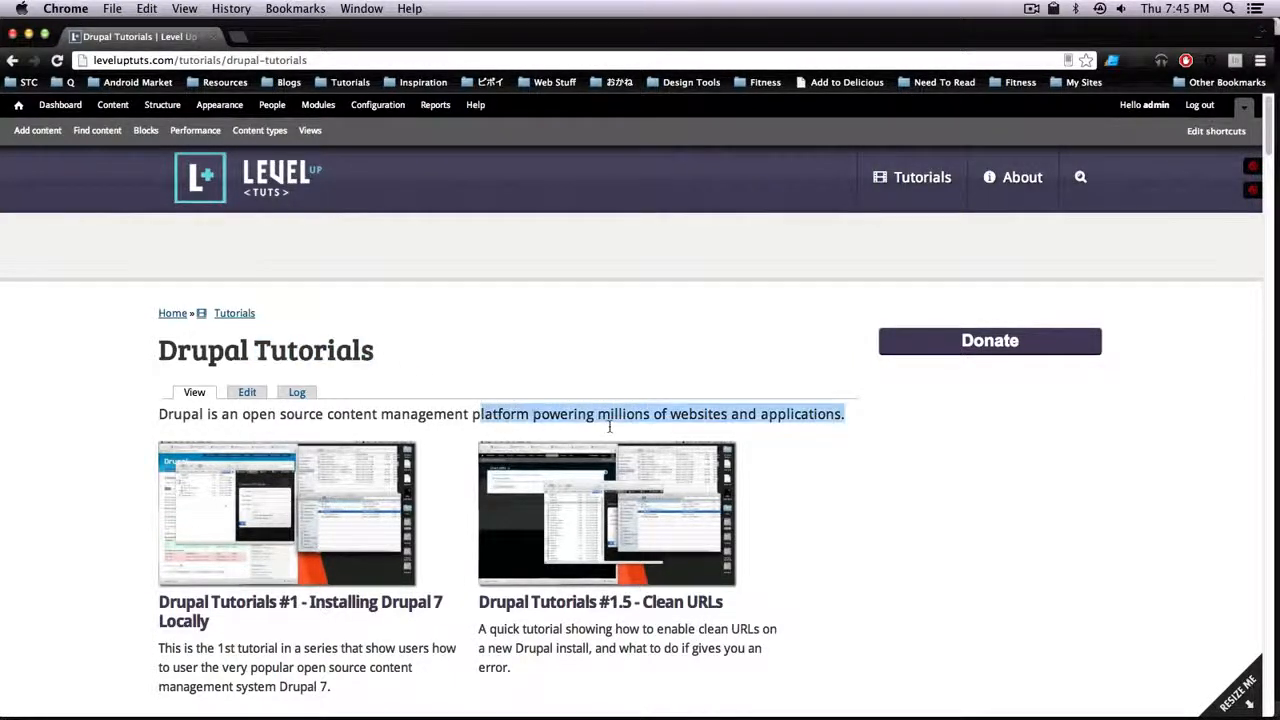
pyautogui.click(827, 442)
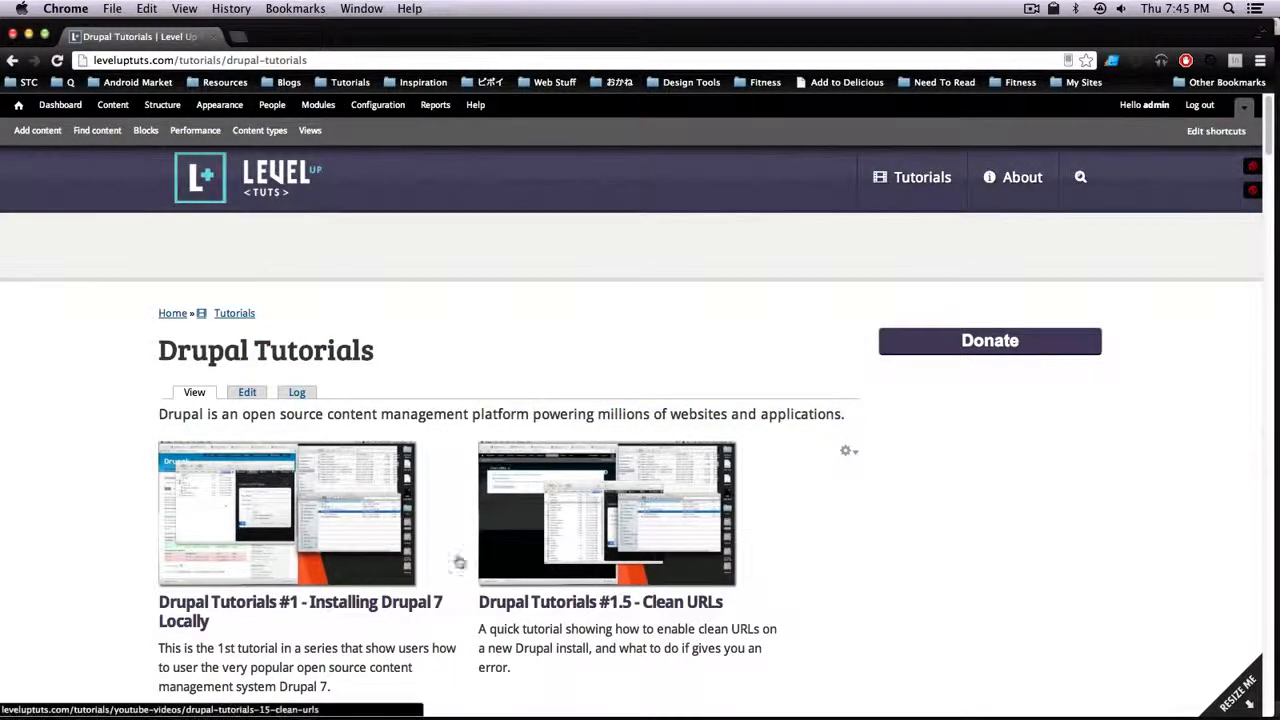
pyautogui.scroll(-5, 686, 575)
pyautogui.scroll(5, 692, 516)
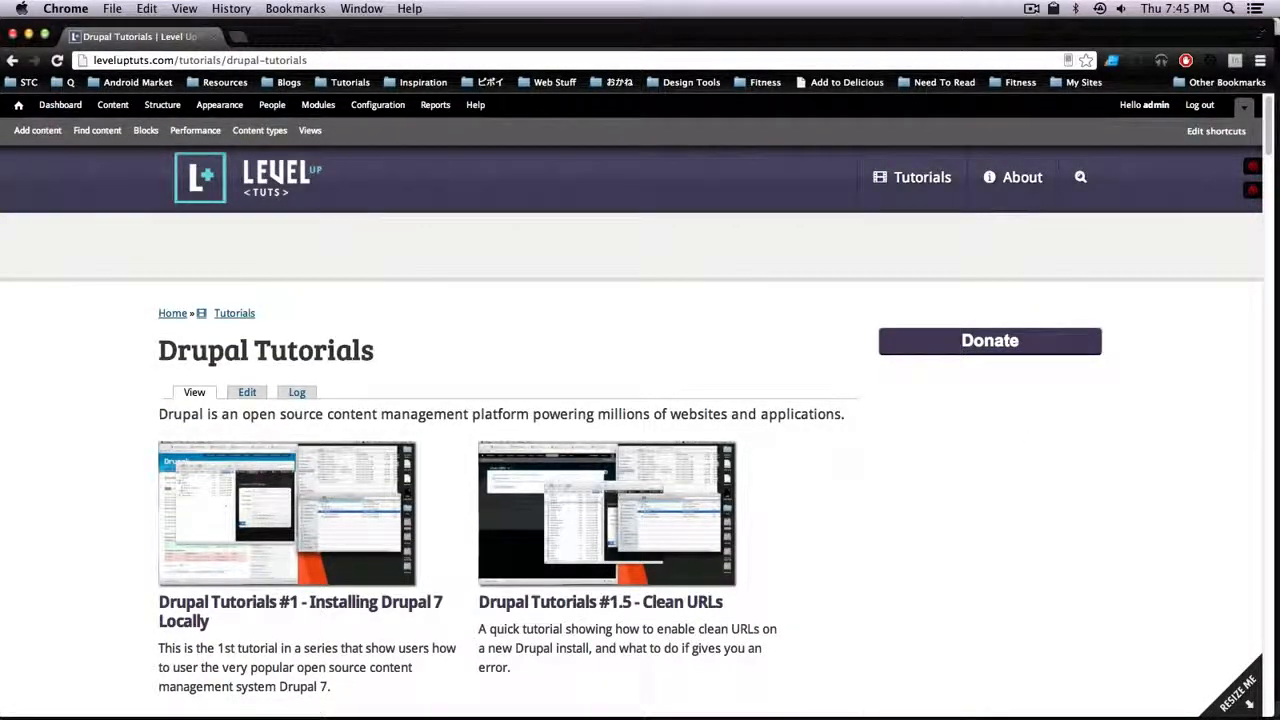
pyautogui.moveTo(848, 460); pyautogui.dragTo(751, 363)
pyautogui.click(753, 365)
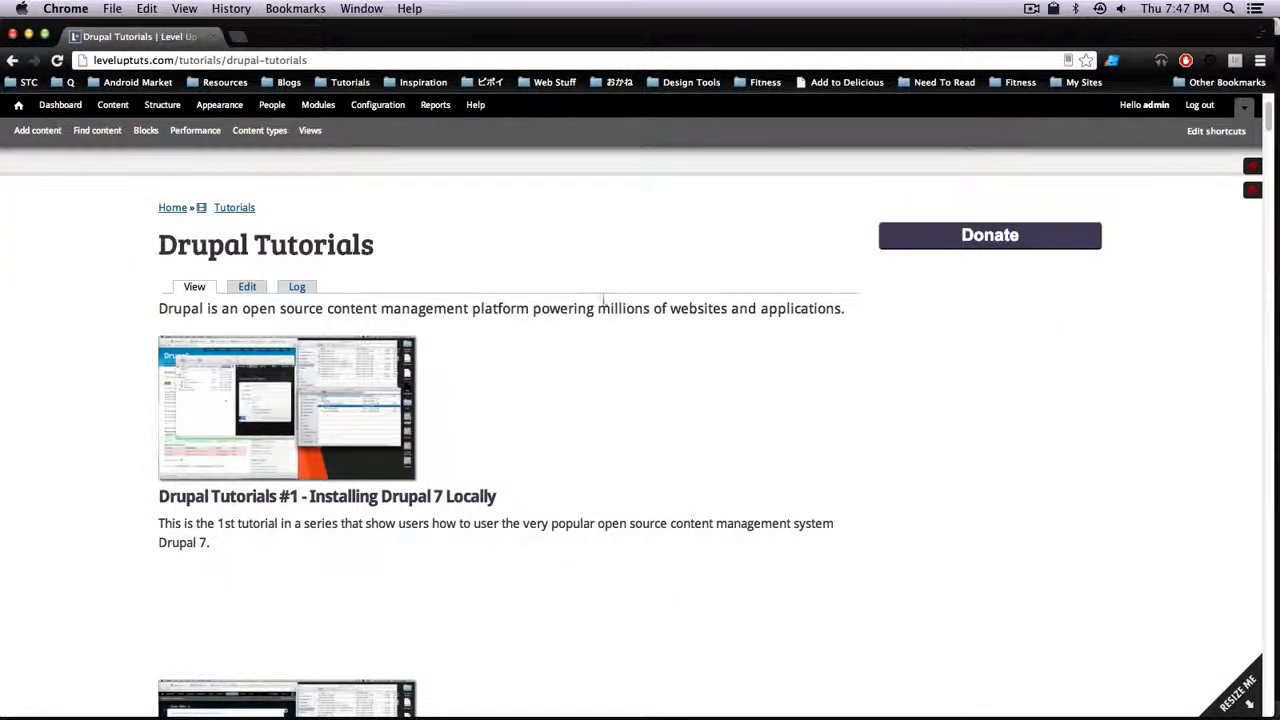
# - Look through the single-column Drupal Tutorials listing to examine how the thumbnails, titles and descriptions are laid out
pyautogui.scroll(2, 554, 390)
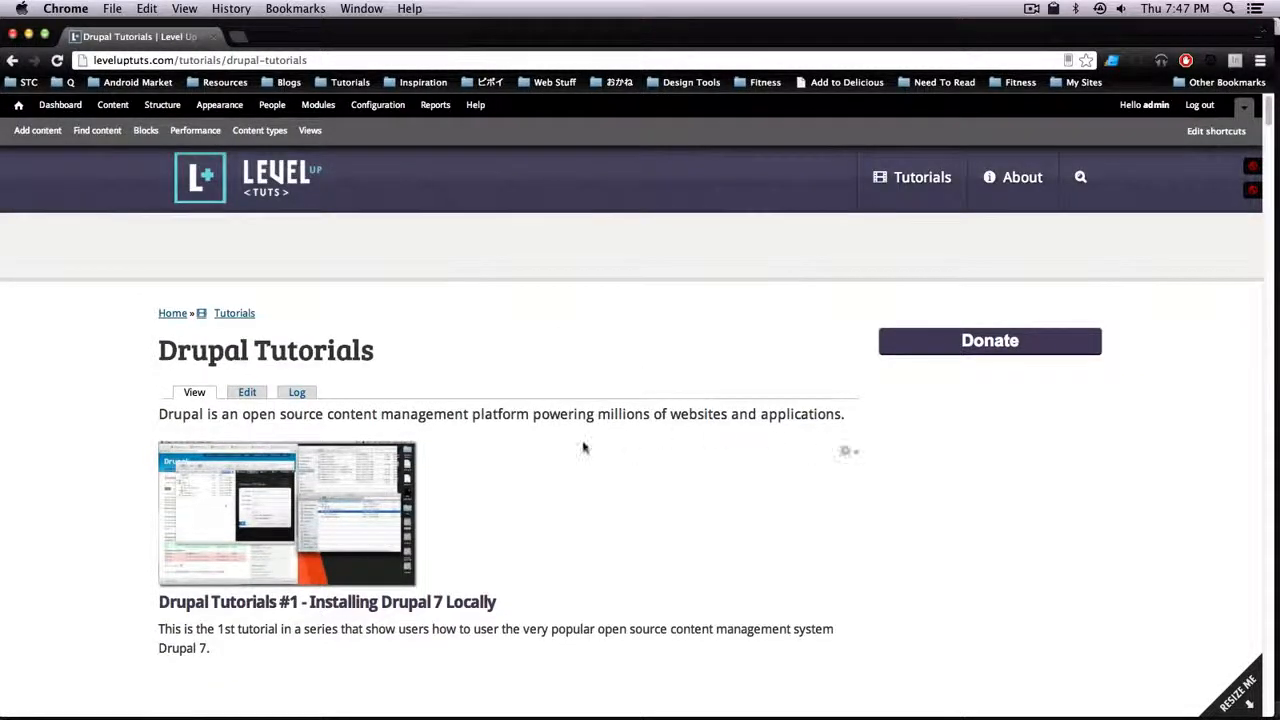
pyautogui.moveTo(845, 414); pyautogui.dragTo(627, 412)
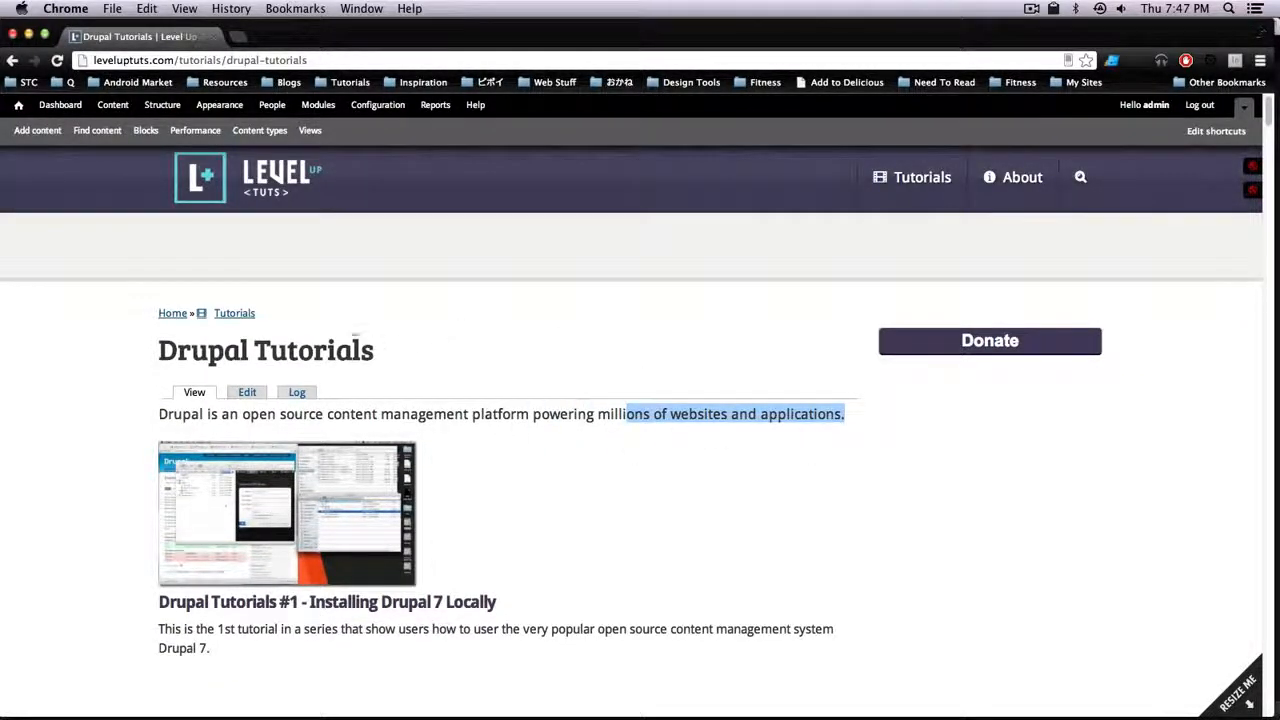
pyautogui.moveTo(354, 352); pyautogui.dragTo(768, 414)
pyautogui.click(381, 417)
pyautogui.scroll(-1, 743, 420)
pyautogui.scroll(-5, 743, 420)
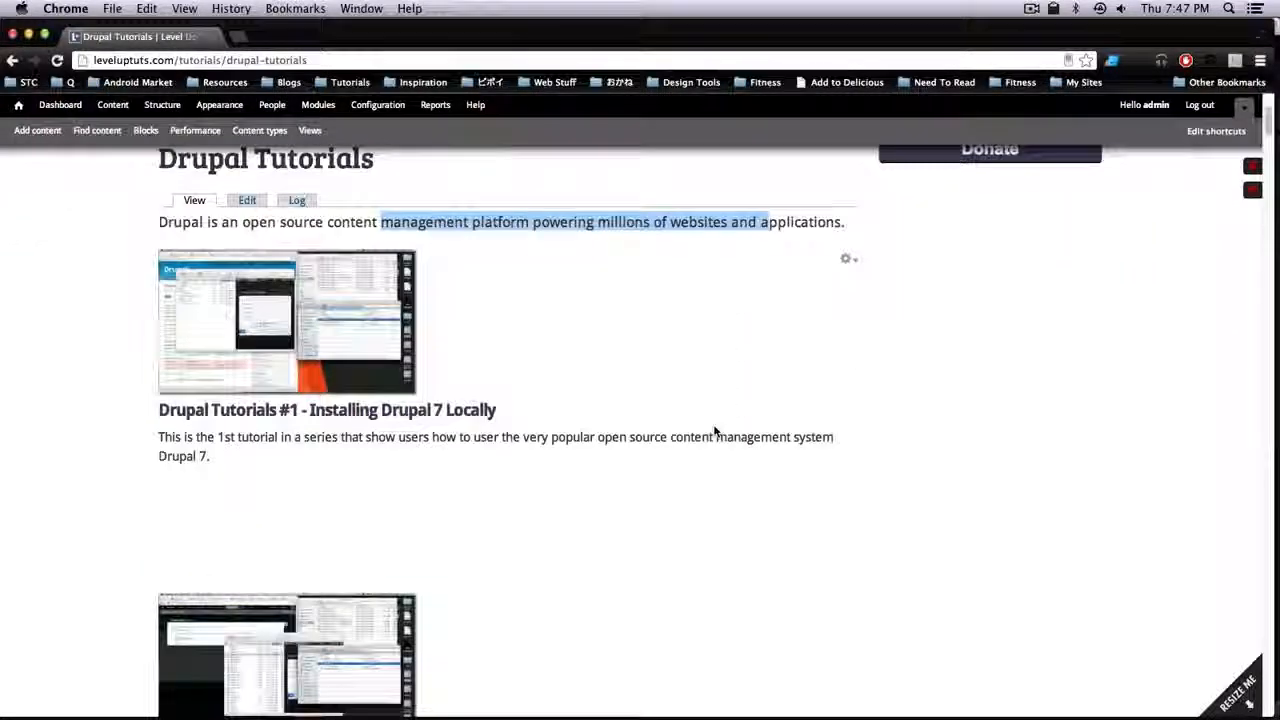
pyautogui.scroll(-15, 265, 429)
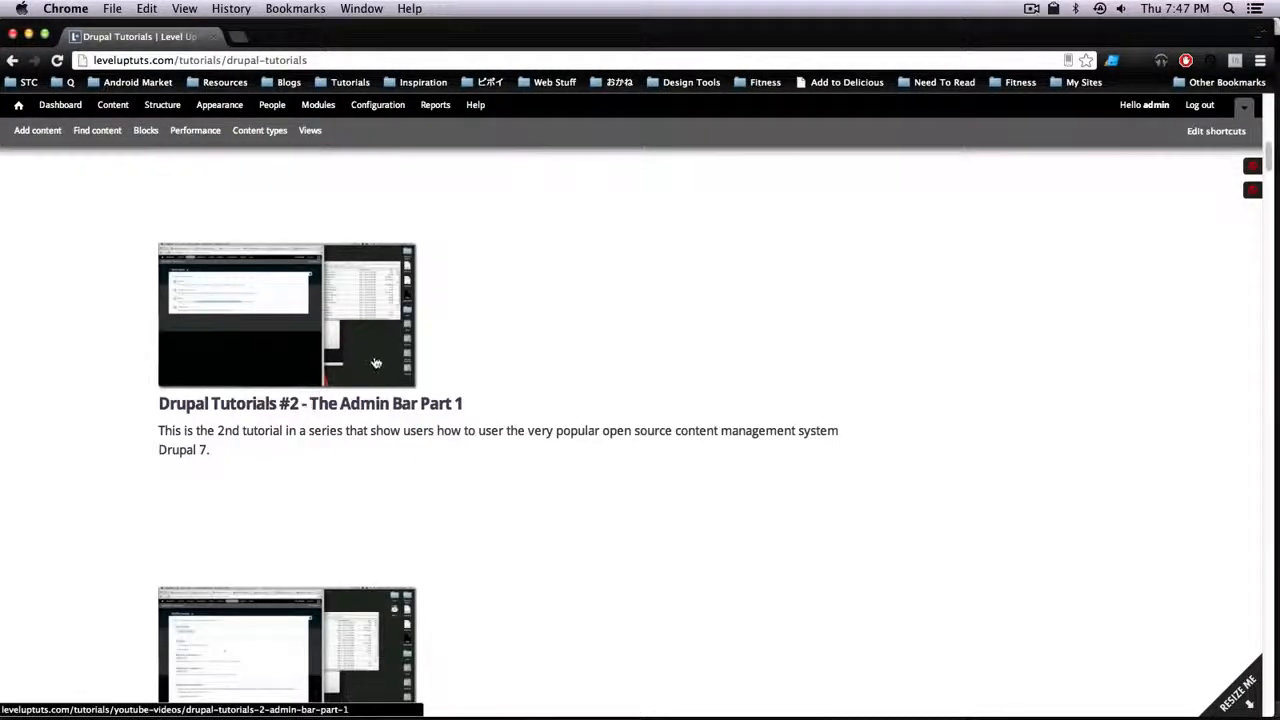
pyautogui.scroll(-4, 463, 331)
pyautogui.scroll(5, 329, 360)
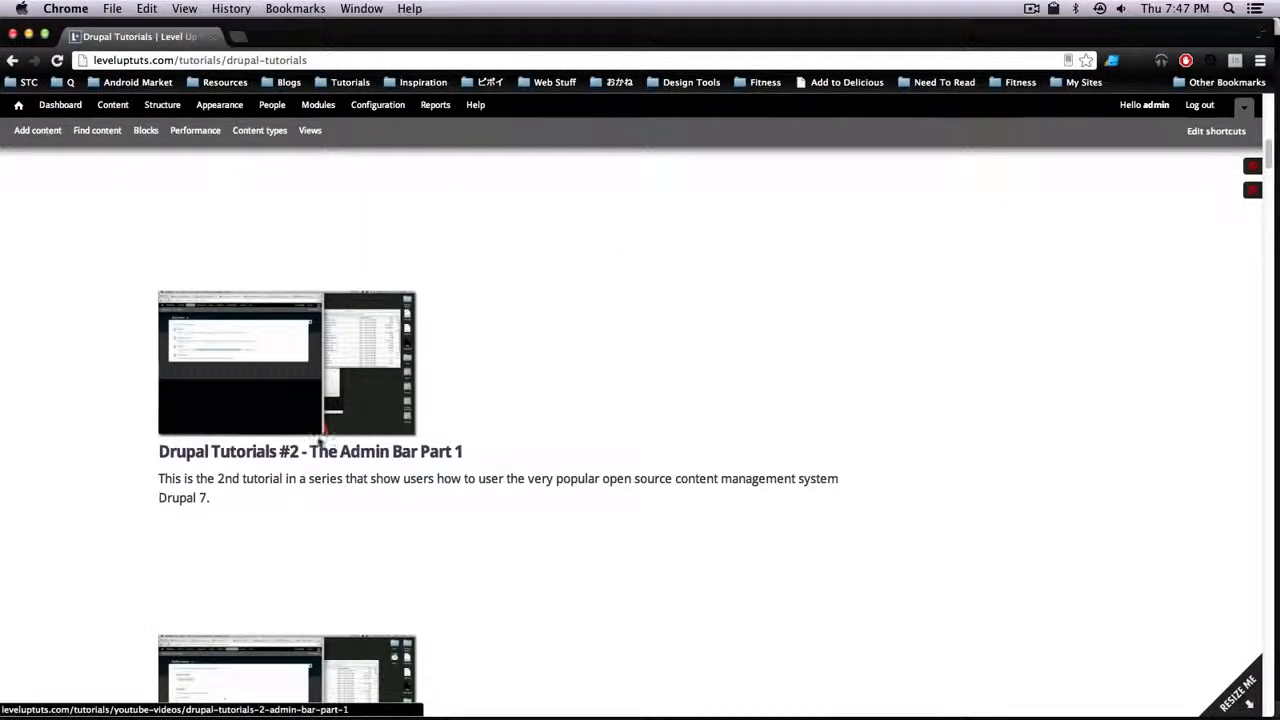
pyautogui.moveTo(308, 478); pyautogui.dragTo(537, 497)
pyautogui.click(508, 480)
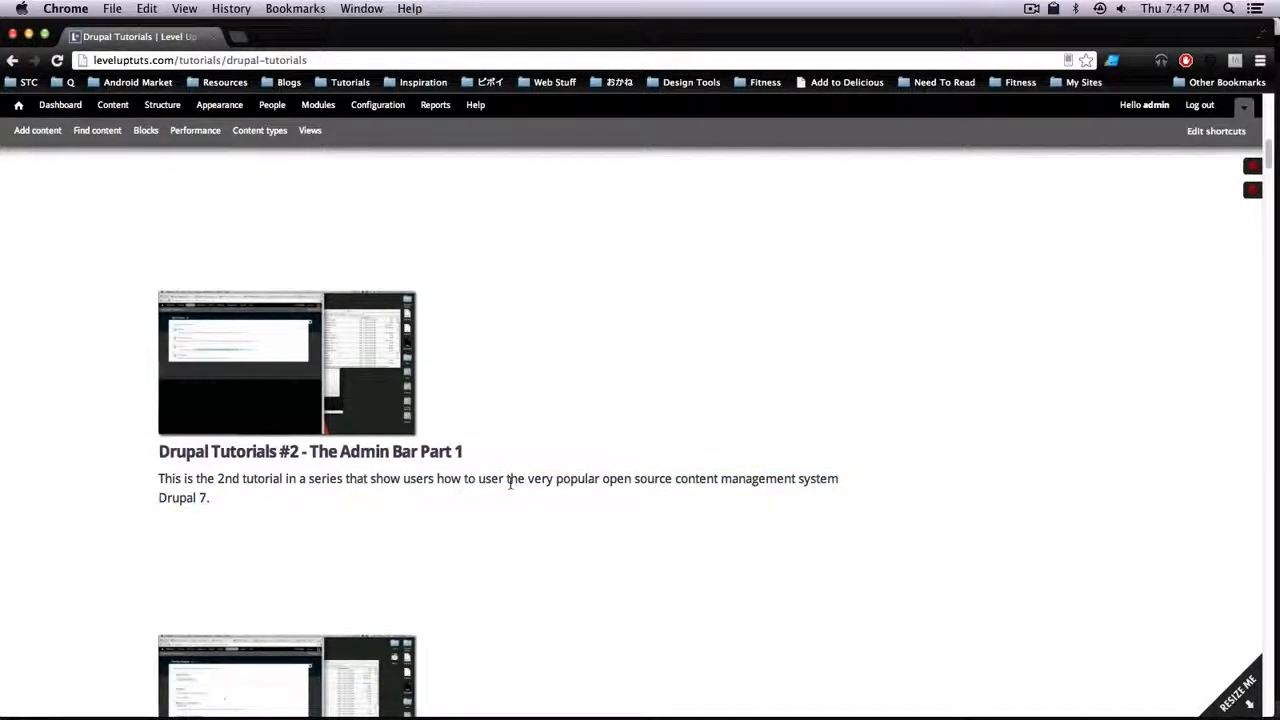
pyautogui.scroll(-6, 508, 484)
pyautogui.scroll(18, 505, 485)
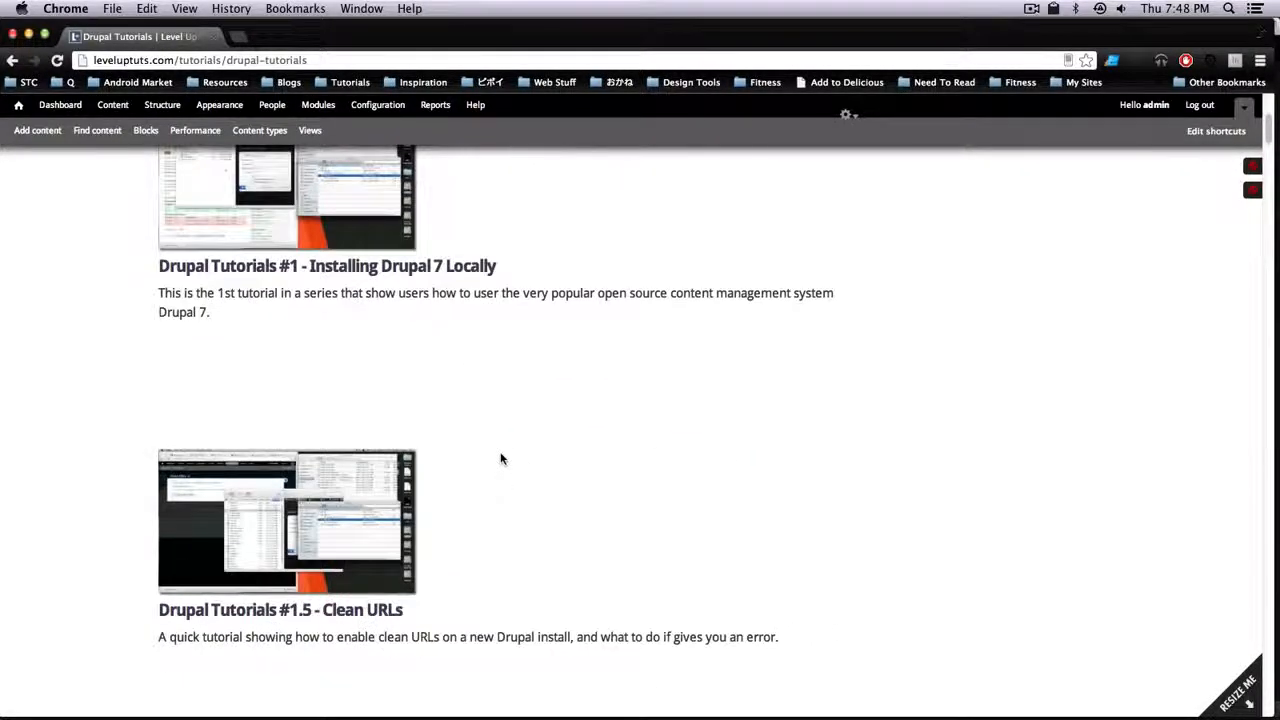
pyautogui.scroll(8, 514, 394)
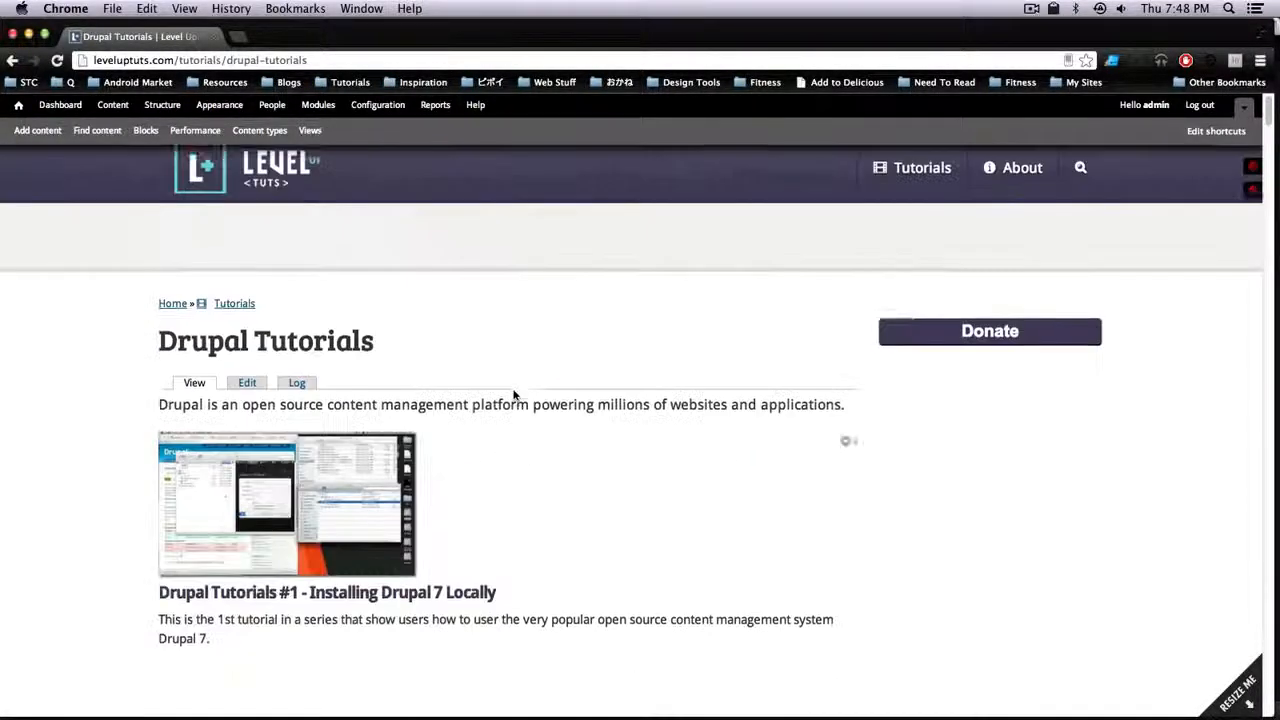
pyautogui.scroll(-16, 509, 346)
pyautogui.scroll(-20, 507, 346)
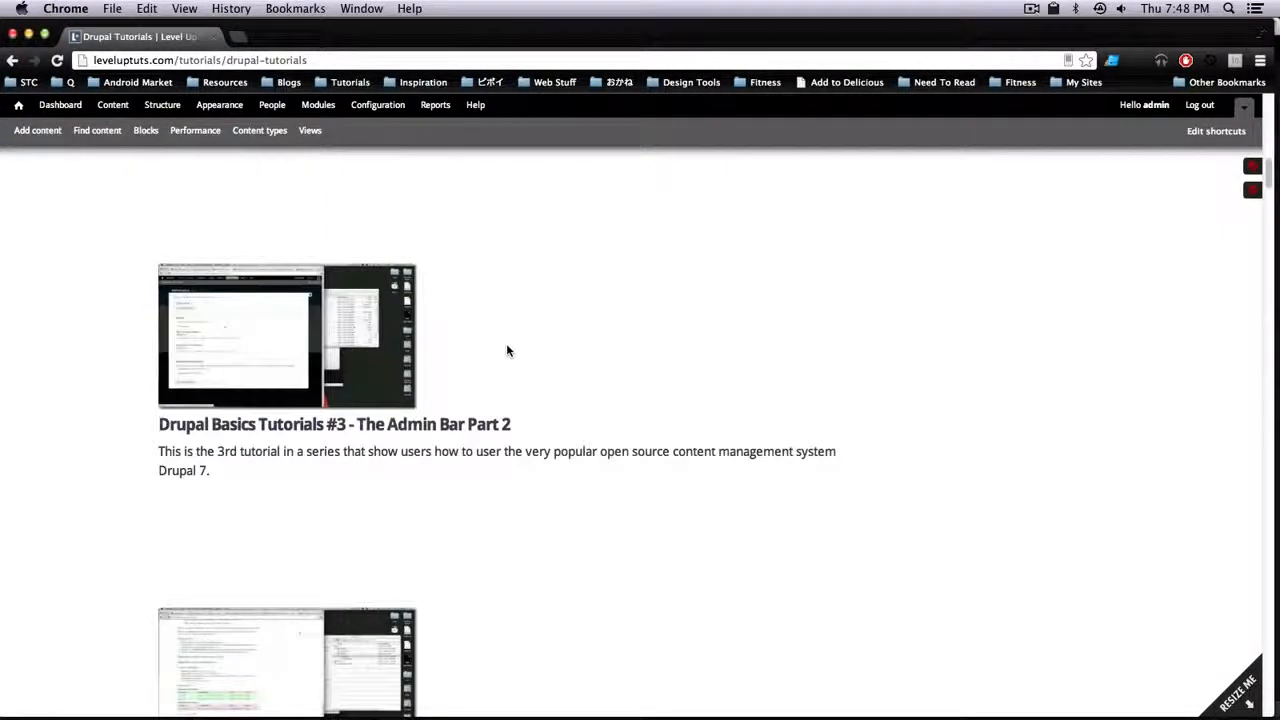
pyautogui.scroll(-12, 508, 345)
pyautogui.scroll(-12, 508, 341)
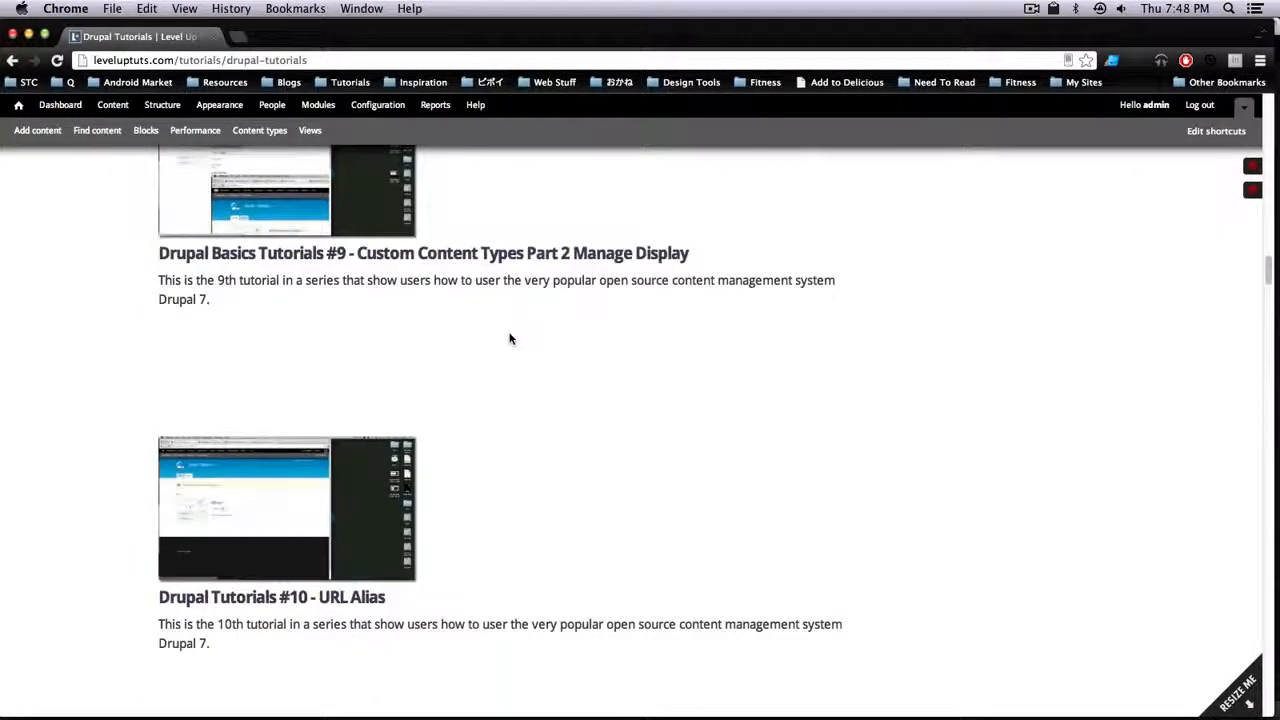
pyautogui.scroll(20, 509, 338)
pyautogui.scroll(3, 511, 343)
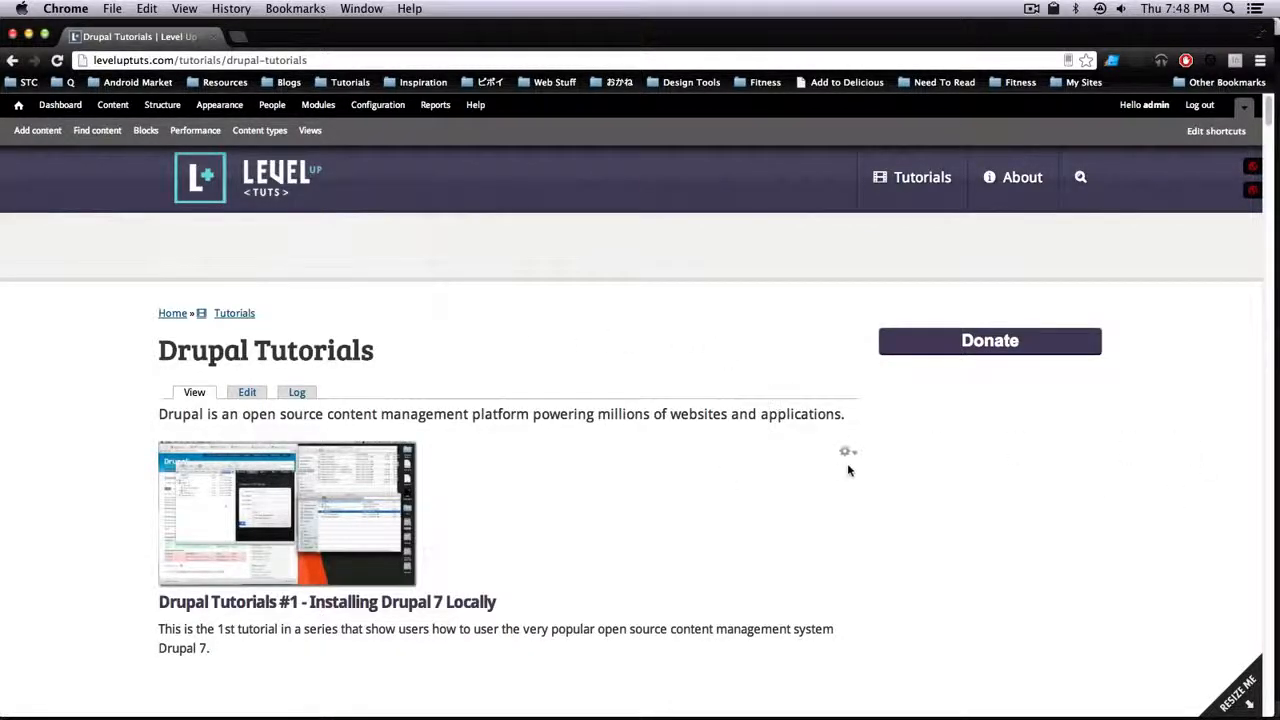
# - Open the tutorial listing's view for editing and bring its format, field and criteria settings into view
pyautogui.click(847, 456)
pyautogui.click(815, 468)
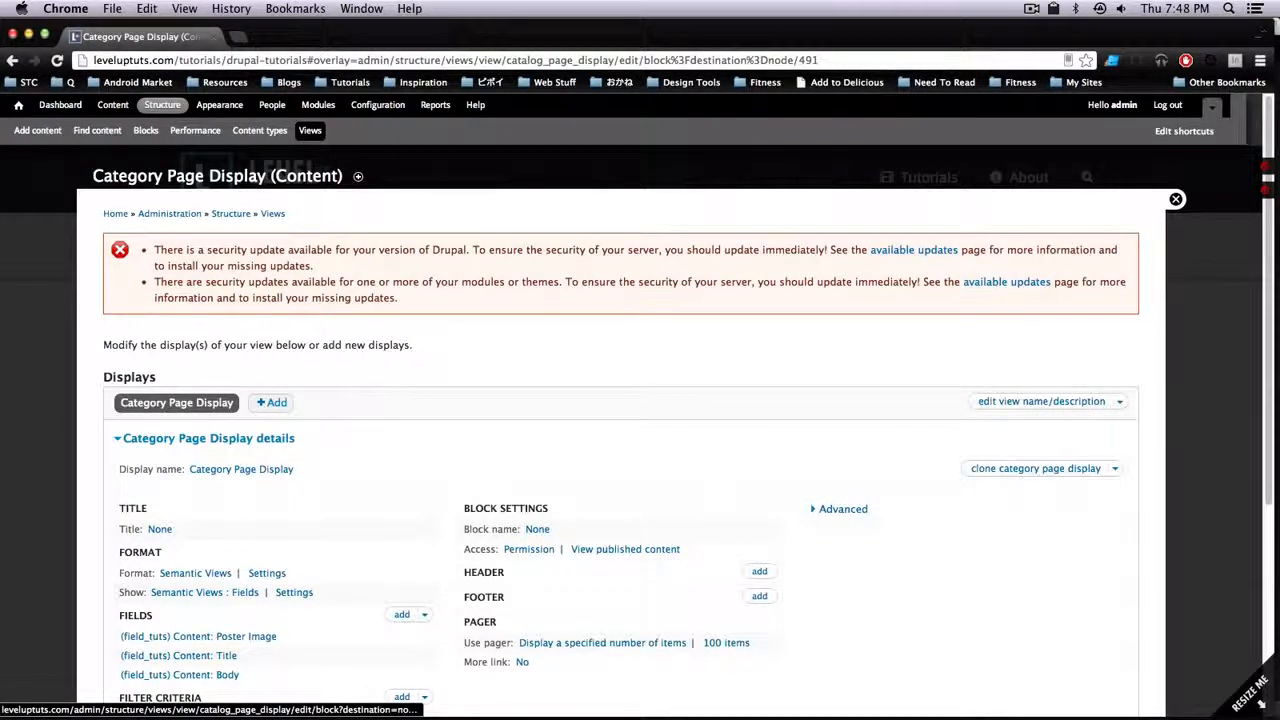
pyautogui.scroll(-5, 1020, 261)
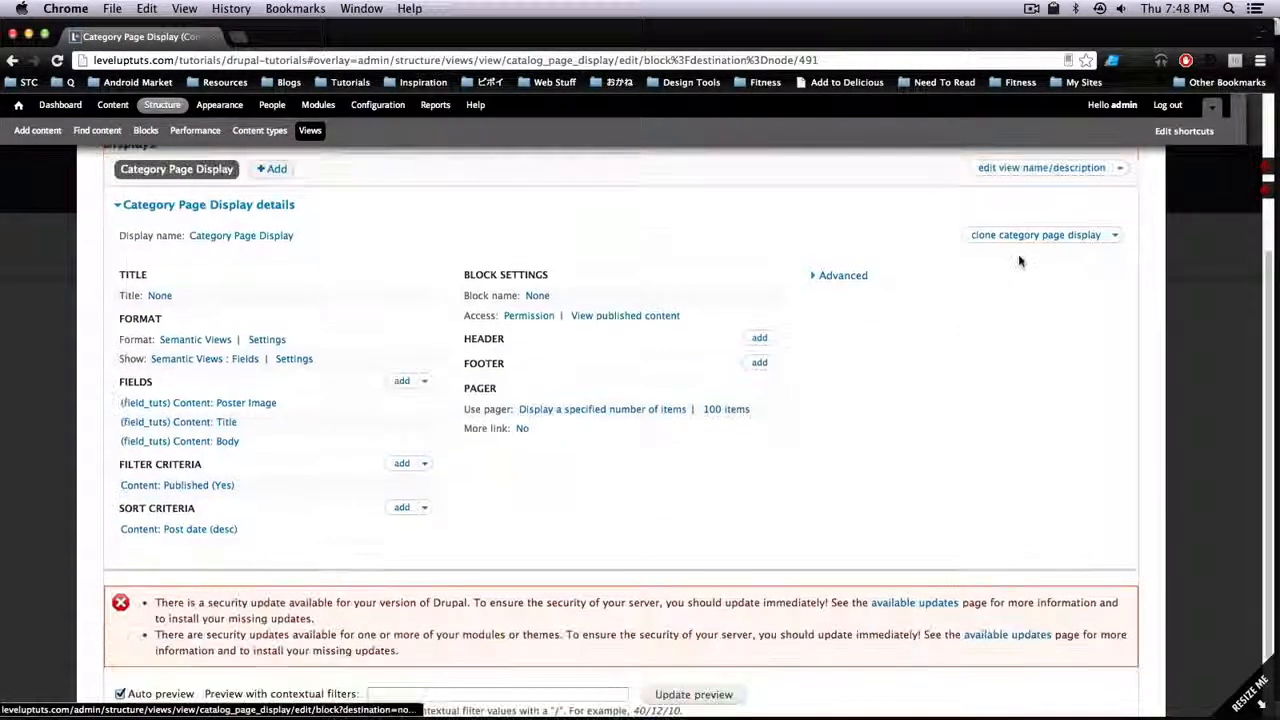
pyautogui.scroll(-1, 1020, 261)
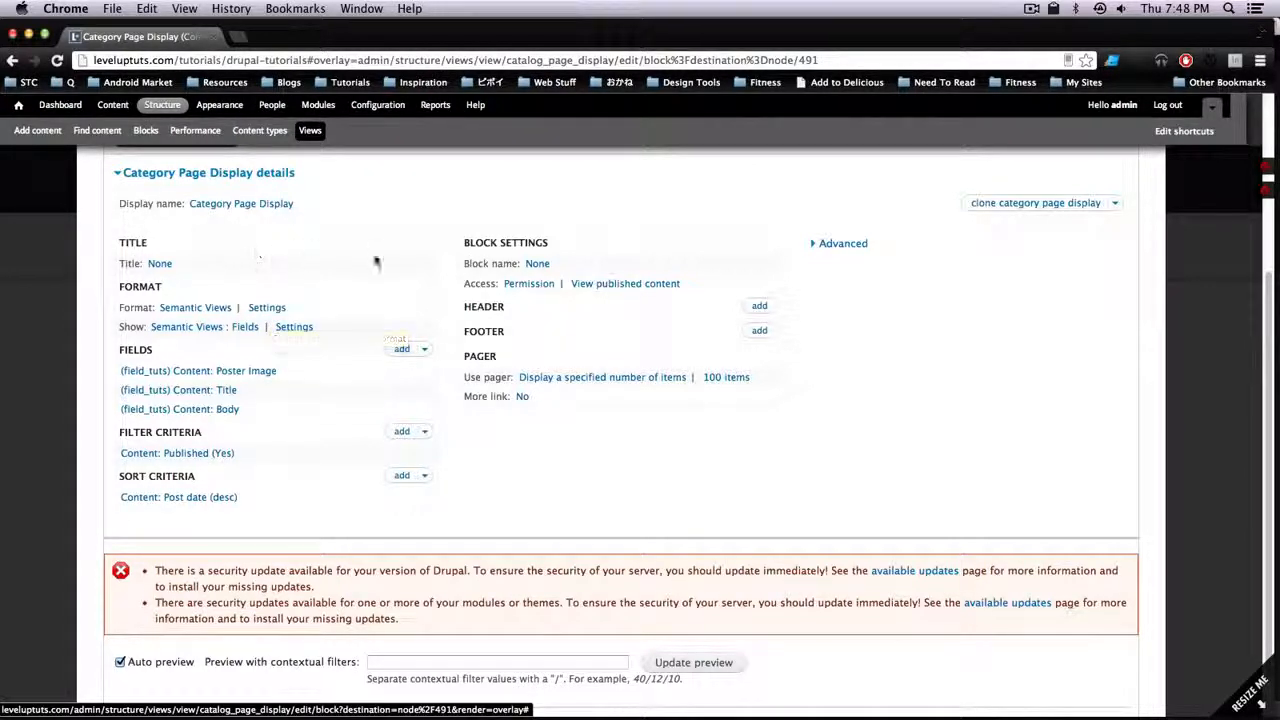
# - Check which display format the Category Page Display view uses, and leave the format choice without applying anything
pyautogui.click(262, 309)
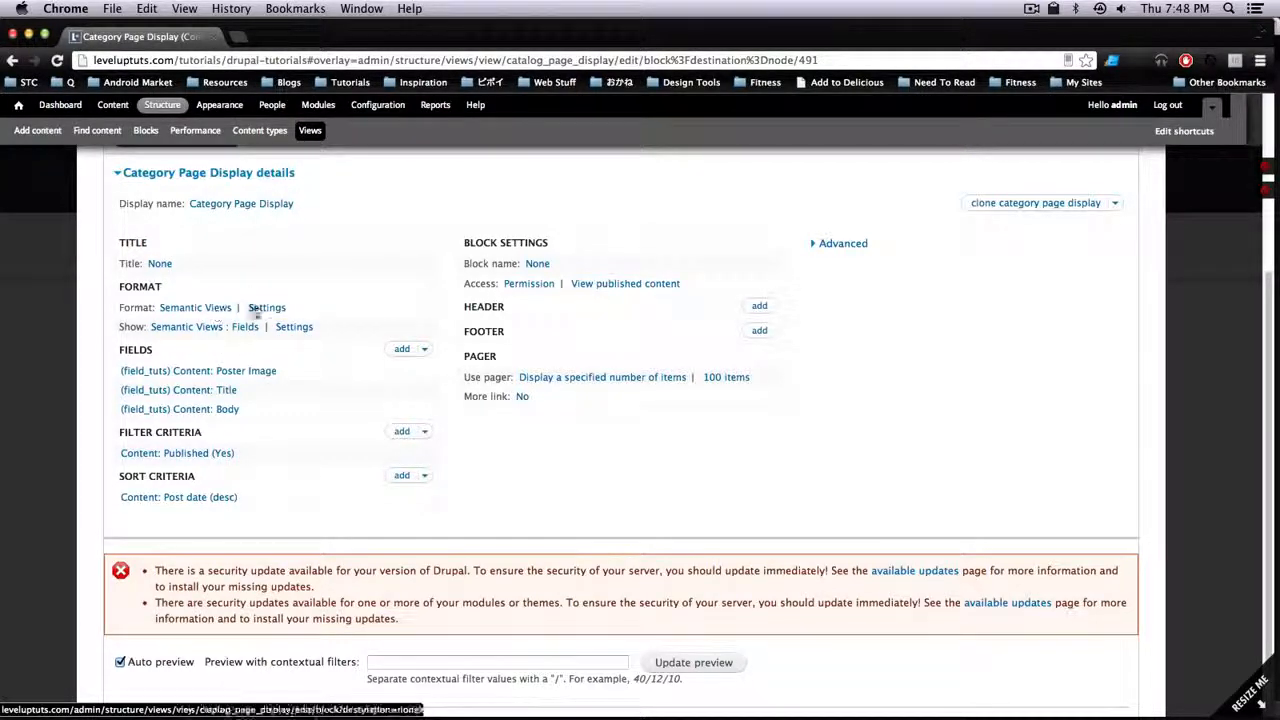
pyautogui.click(214, 308)
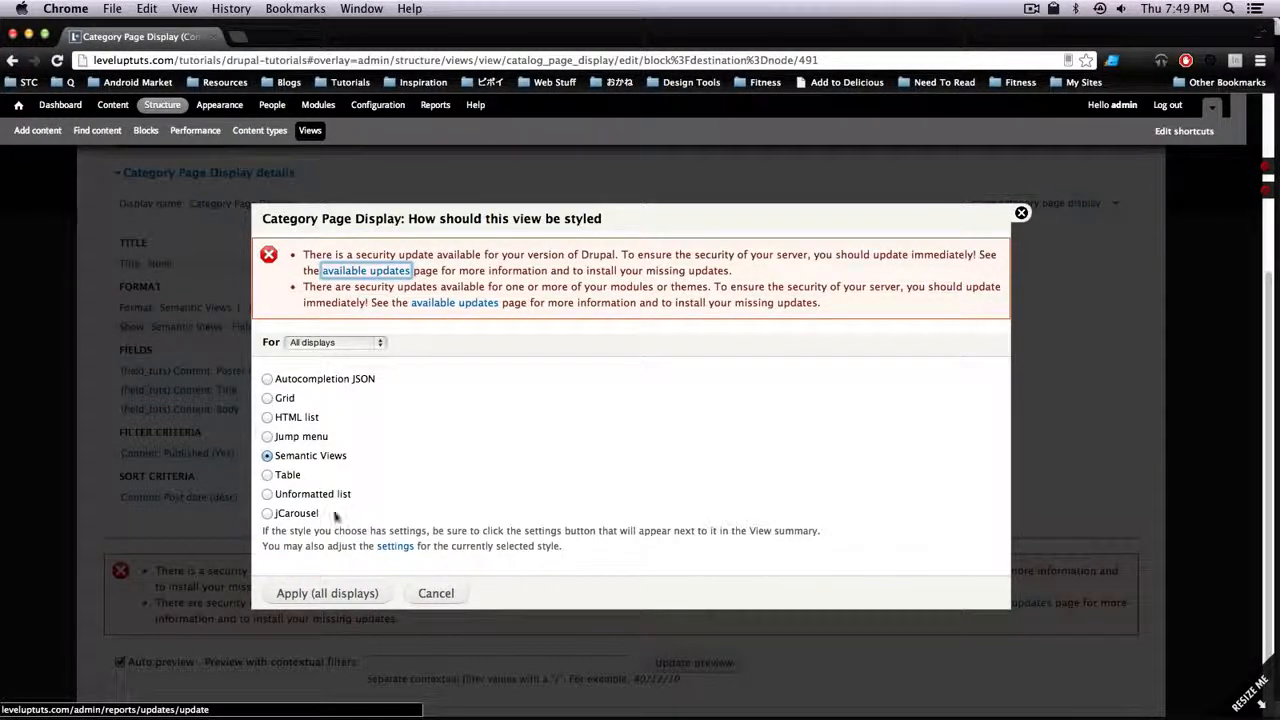
pyautogui.click(436, 593)
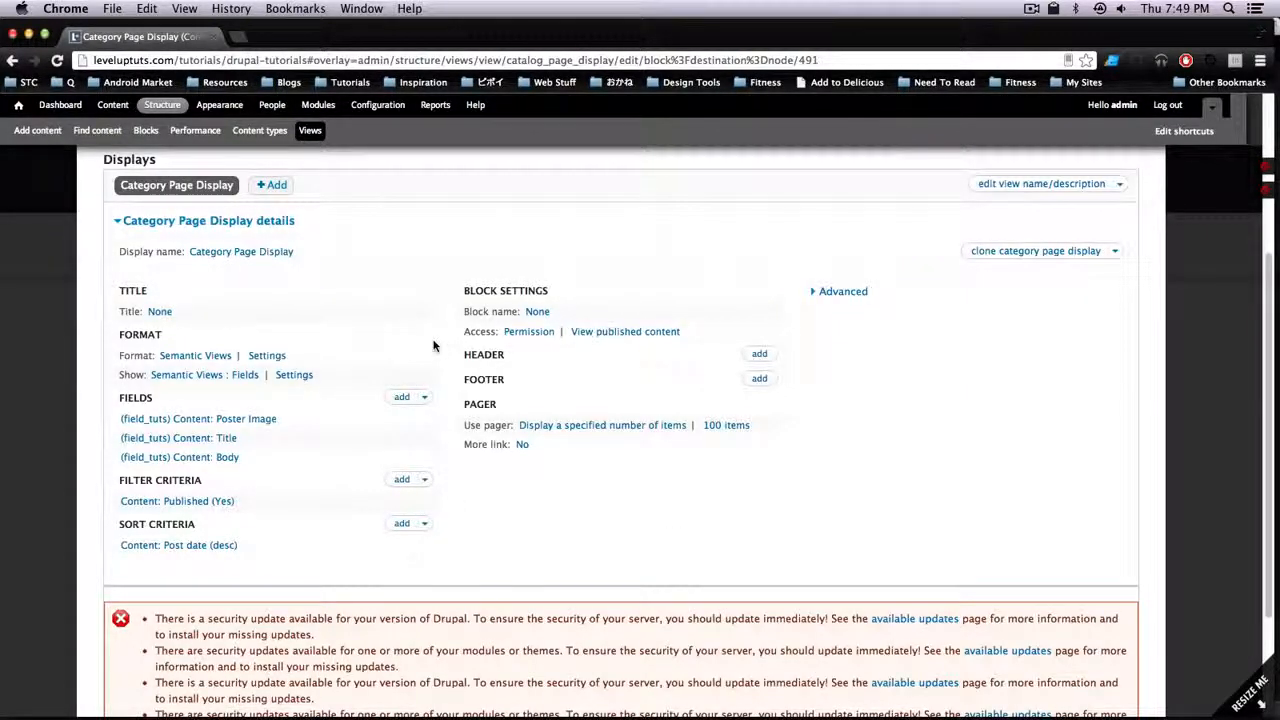
# - Open the Semantic Views format settings and review the grouping title element and the list type options
pyautogui.click(267, 358)
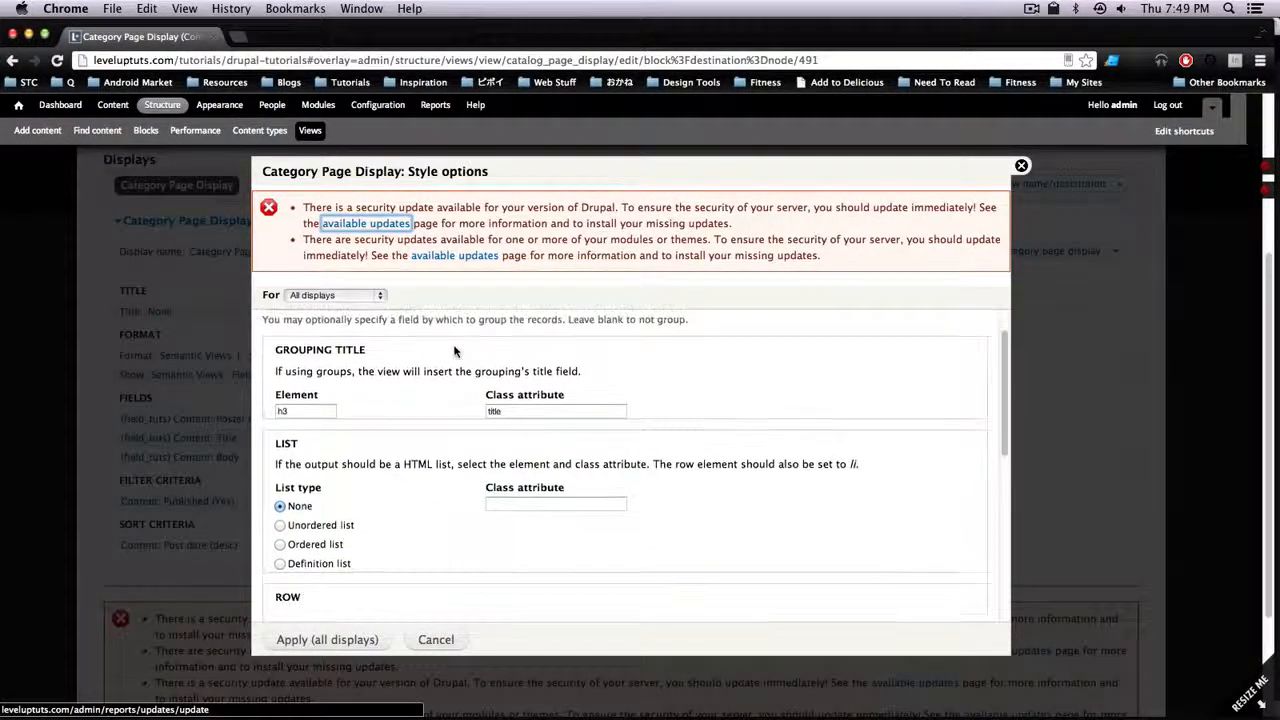
pyautogui.scroll(-1, 440, 356)
pyautogui.doubleClick(284, 411)
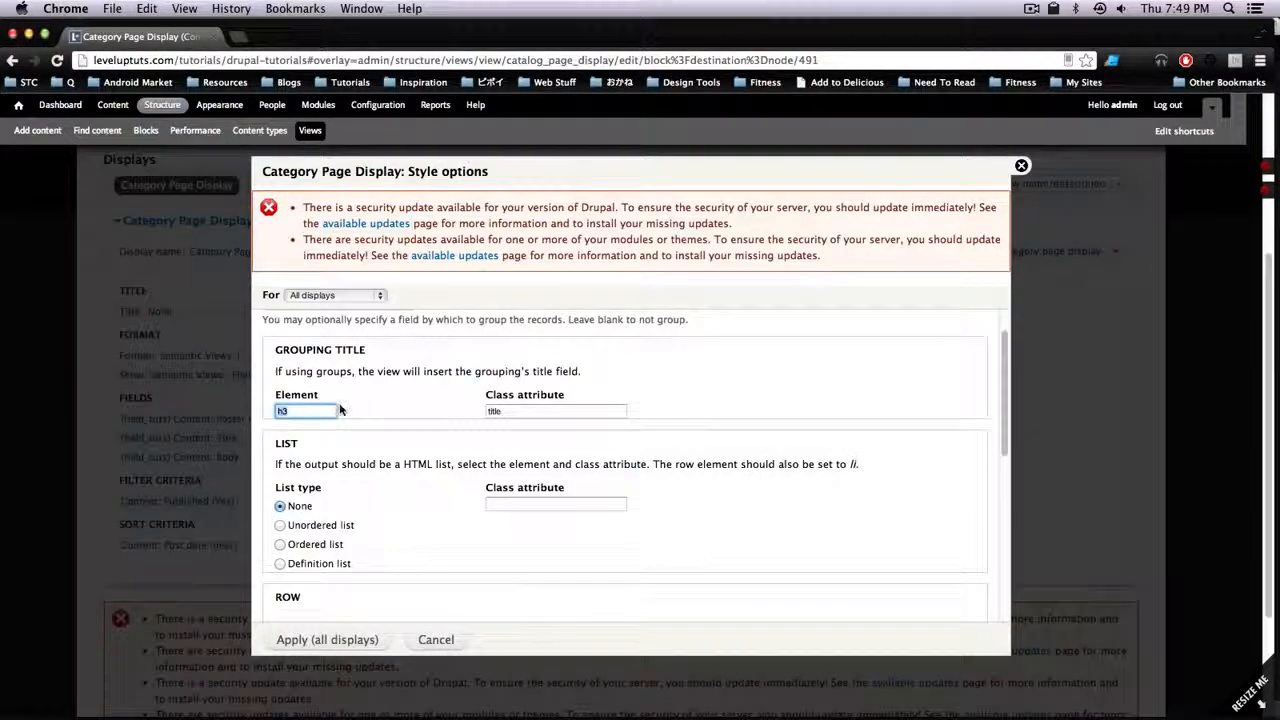
pyautogui.scroll(-2, 340, 407)
pyautogui.scroll(-1, 340, 407)
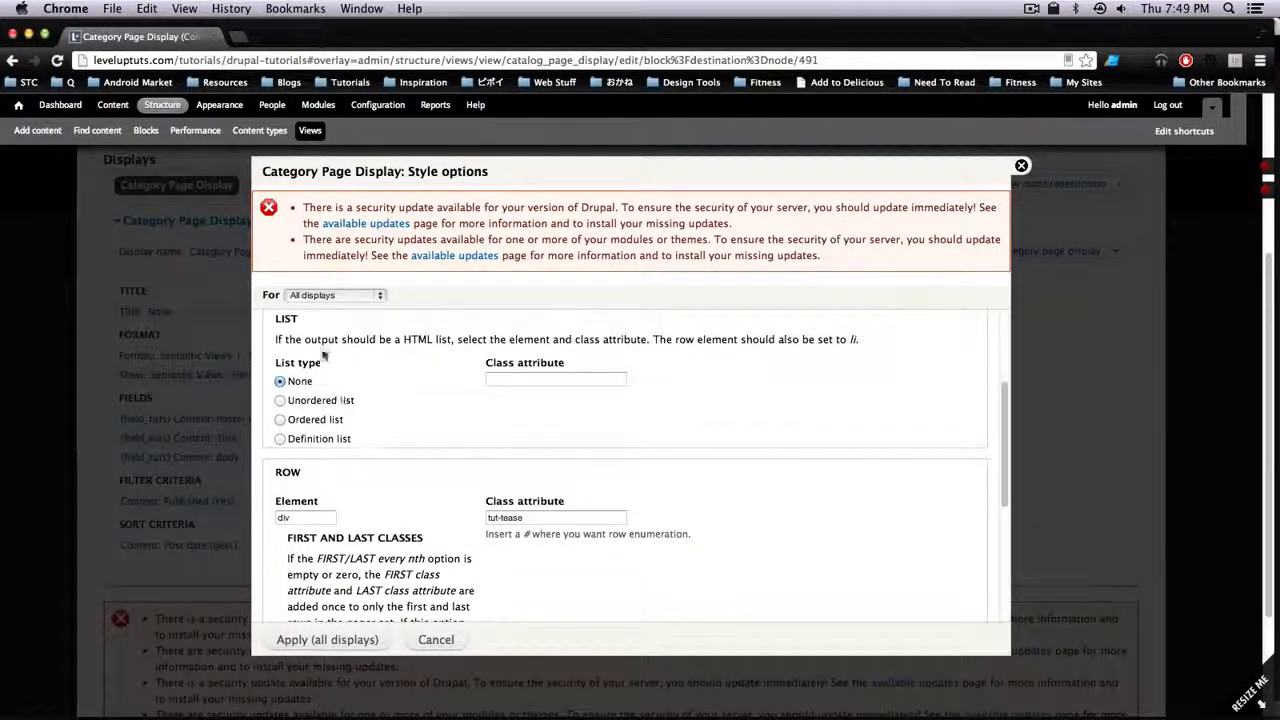
pyautogui.moveTo(294, 320); pyautogui.dragTo(788, 340)
pyautogui.doubleClick(300, 381)
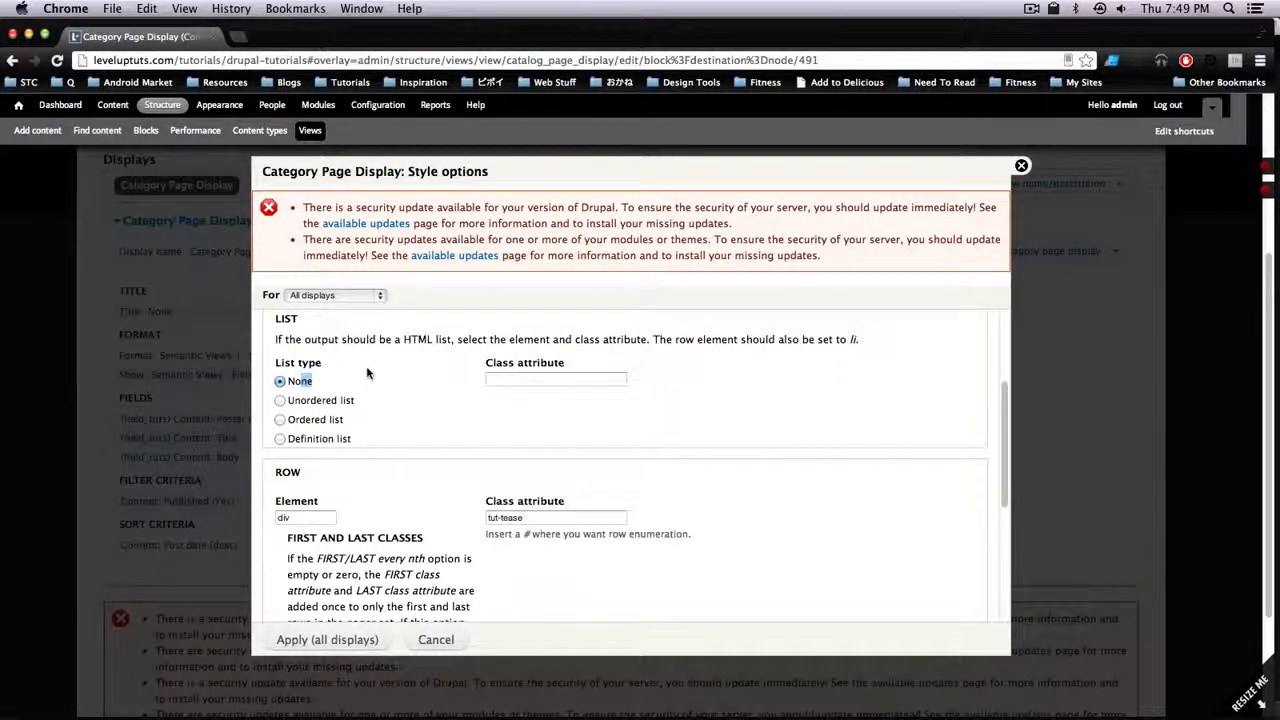
# - Review the row's element and class attribute, and the first/last and striping class options
pyautogui.scroll(-4, 435, 417)
pyautogui.scroll(1, 390, 388)
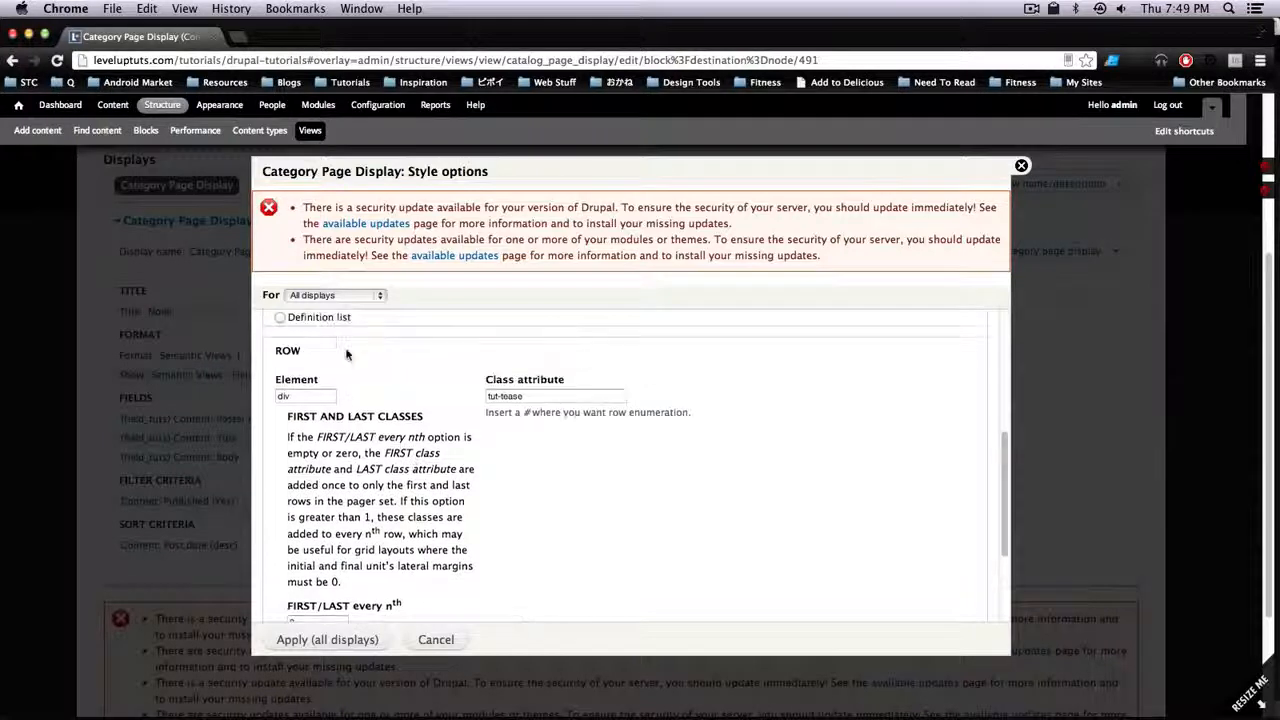
pyautogui.click(297, 395)
pyautogui.doubleClick(297, 395)
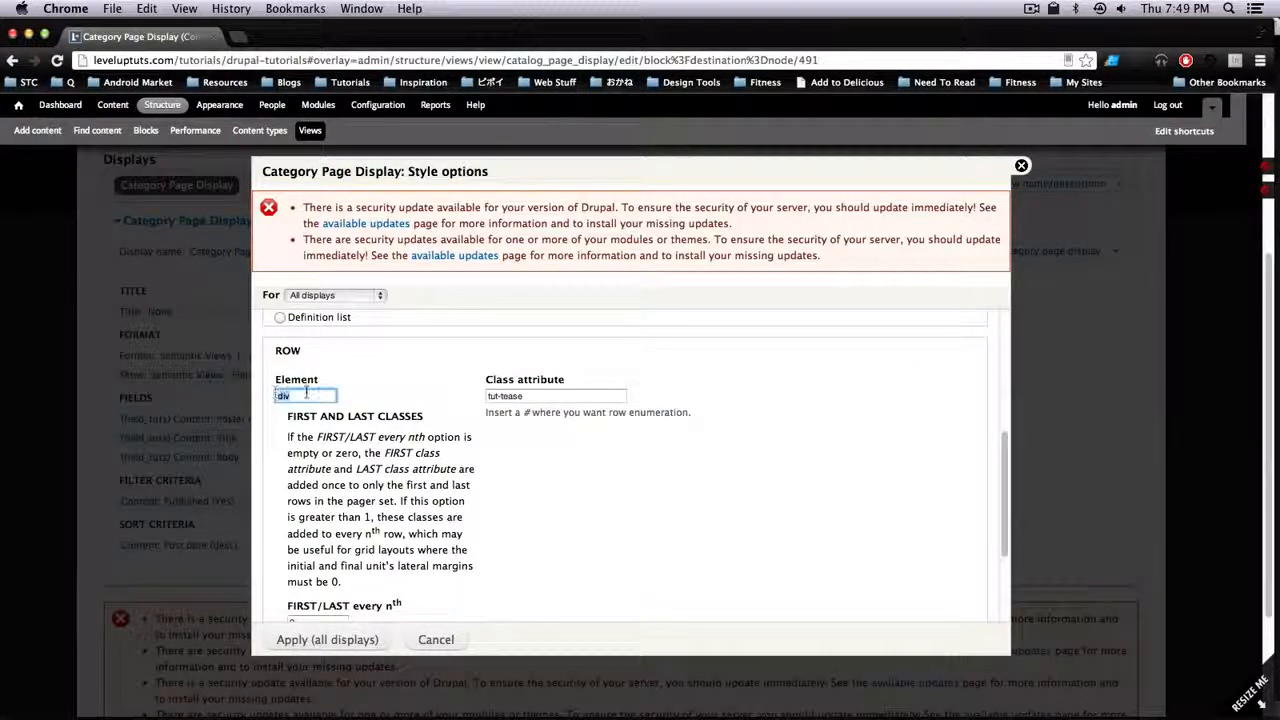
pyautogui.press('Tab')
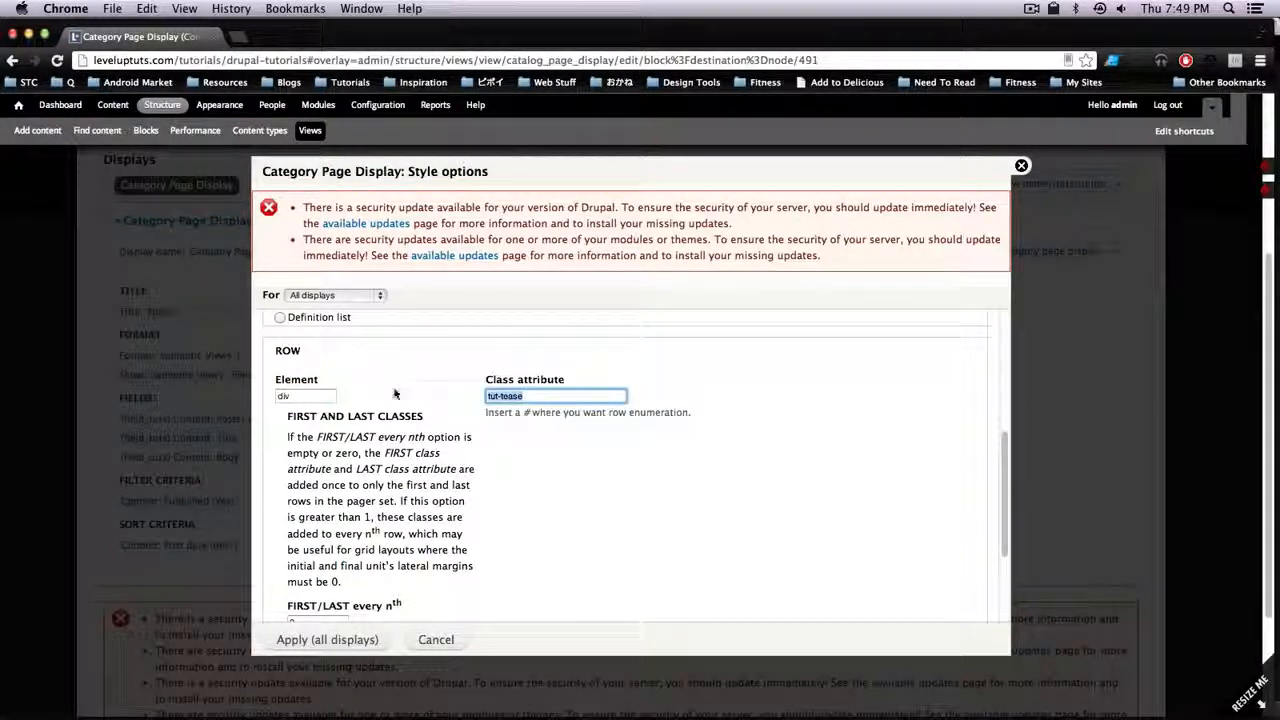
pyautogui.scroll(-5, 494, 428)
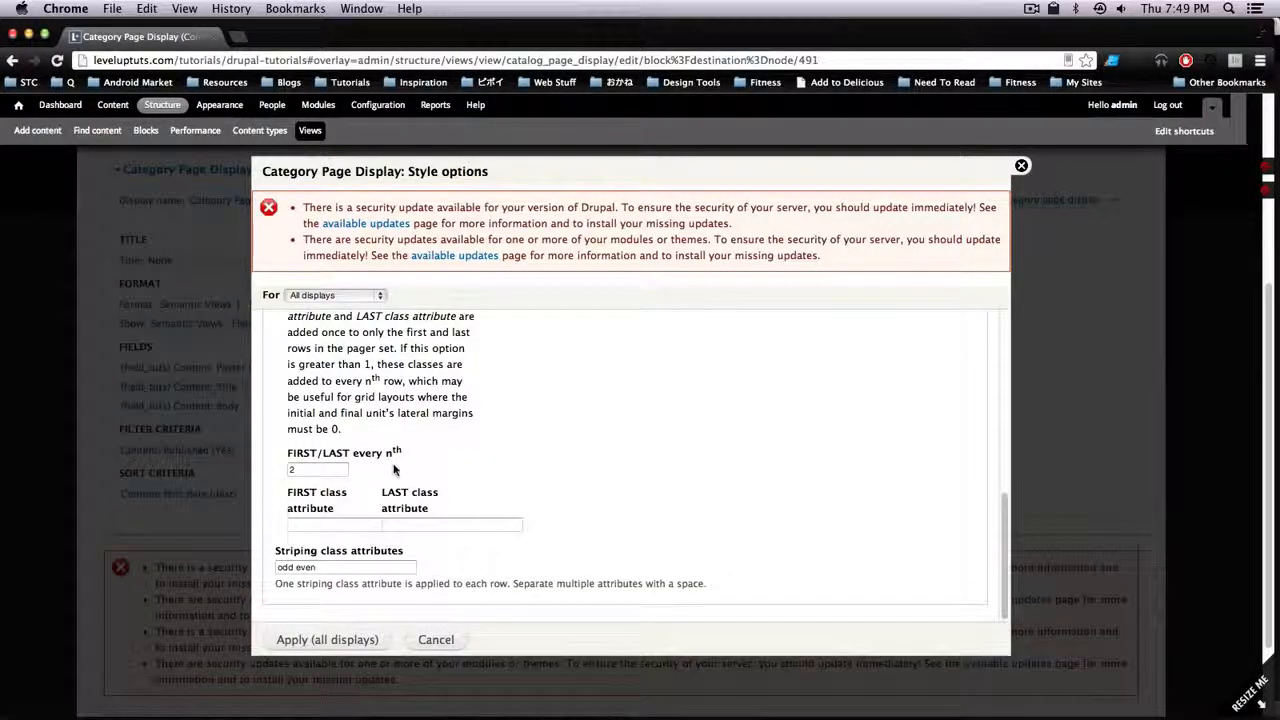
# - Review the striping class attributes, then the row's class attribute and its first/last every nth setting
pyautogui.scroll(3, 397, 465)
pyautogui.scroll(-5, 397, 465)
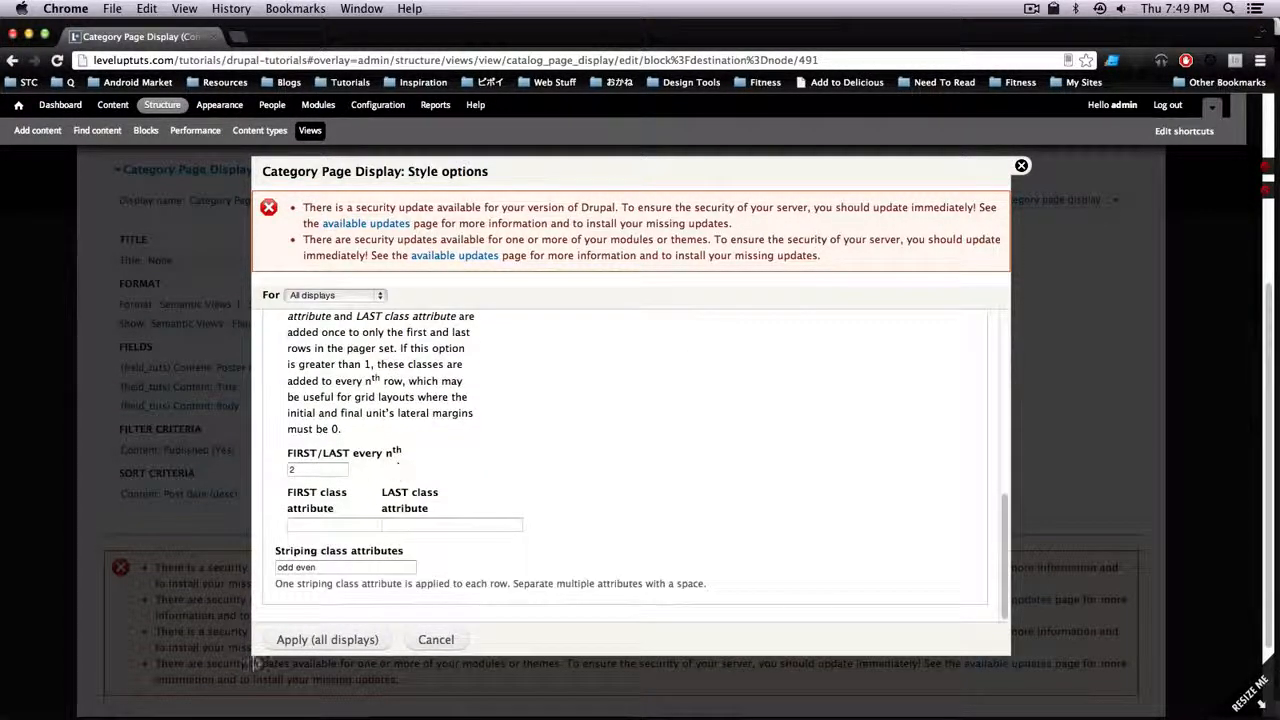
pyautogui.click(308, 566)
pyautogui.scroll(6, 751, 414)
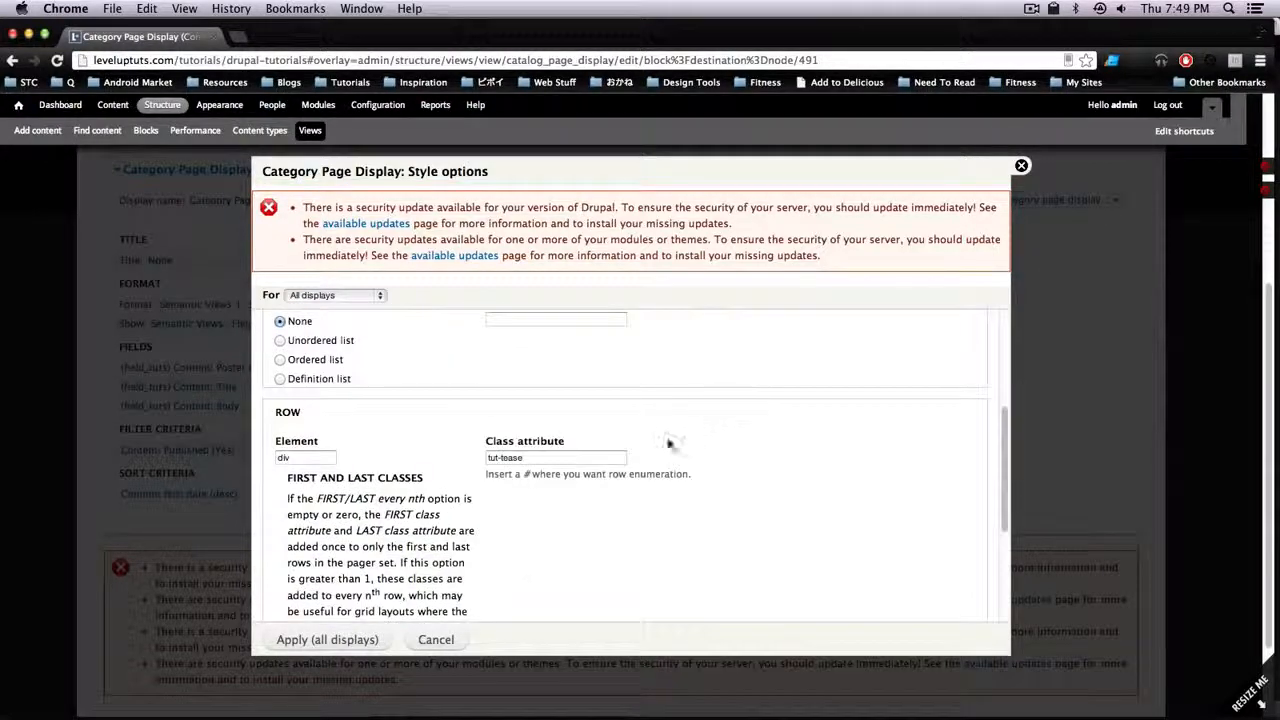
pyautogui.scroll(-2, 667, 440)
pyautogui.scroll(-1, 652, 435)
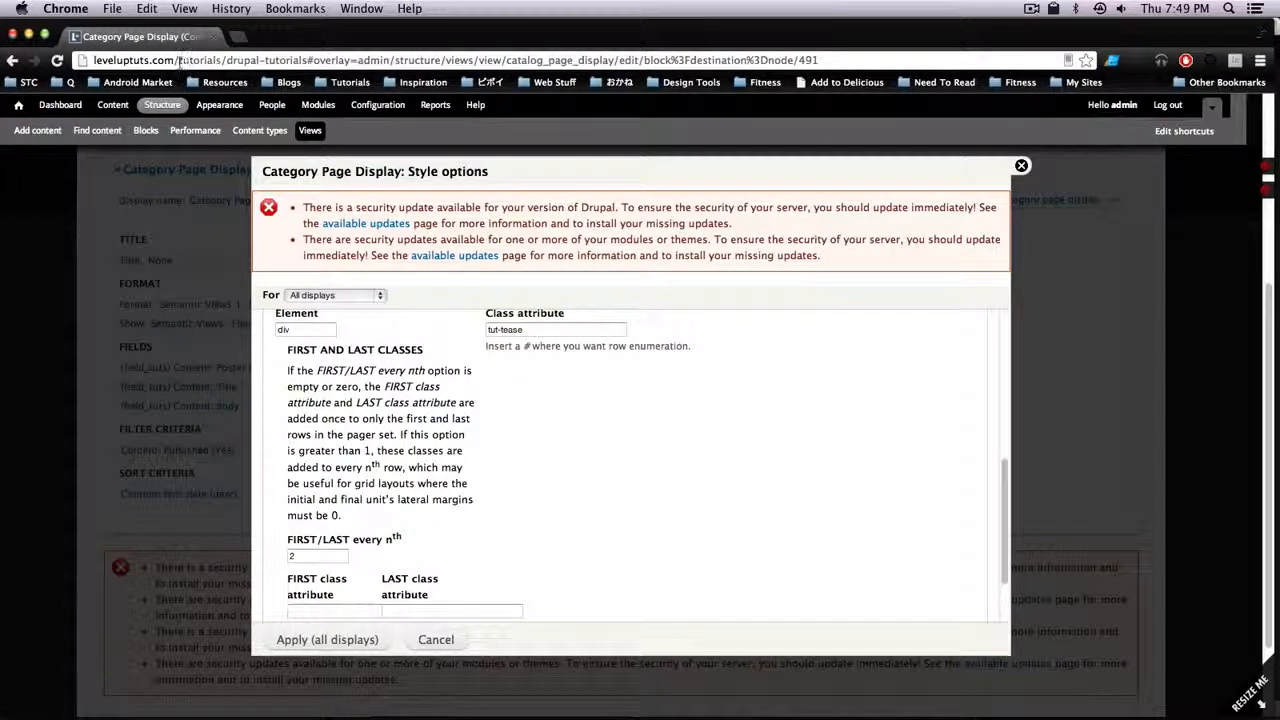
# - Open the leveluptuts.com home page in a new browser tab, leaving the view's style options open
pyautogui.moveTo(176, 60); pyautogui.dragTo(80, 58)
pyautogui.press('super+c')
pyautogui.press('super+t')
pyautogui.press('super+v')
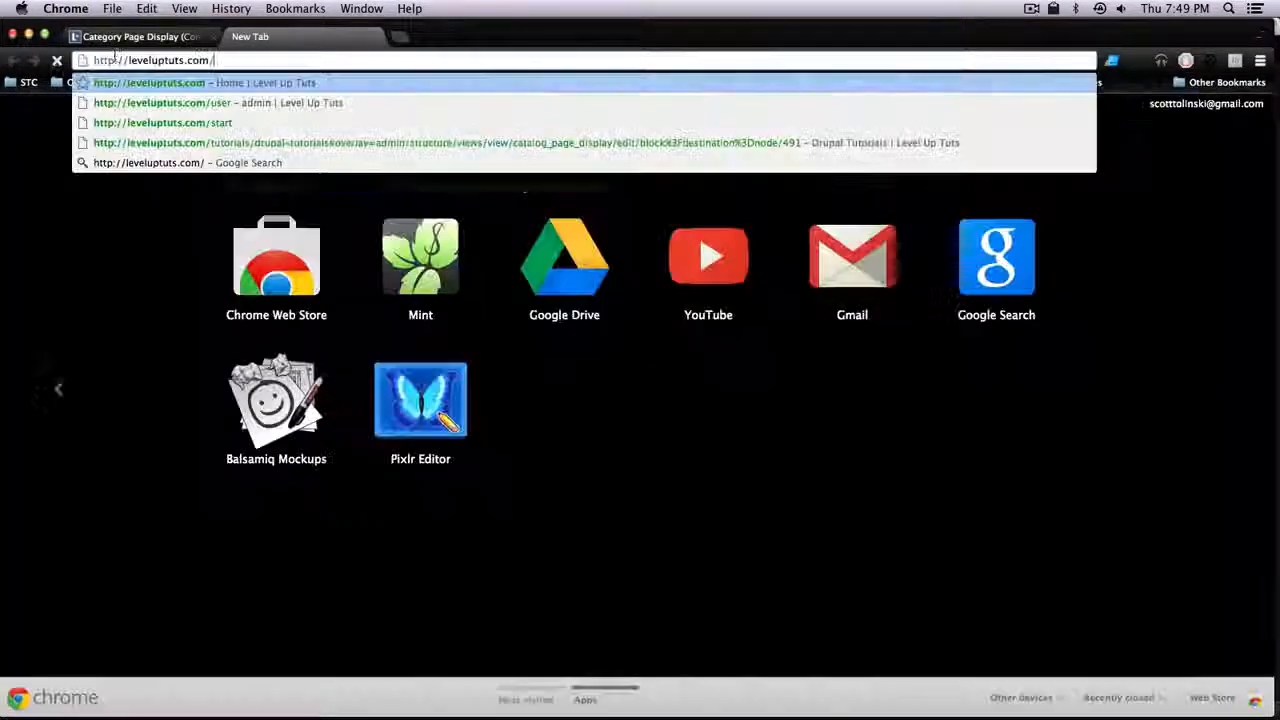
pyautogui.press('Return')
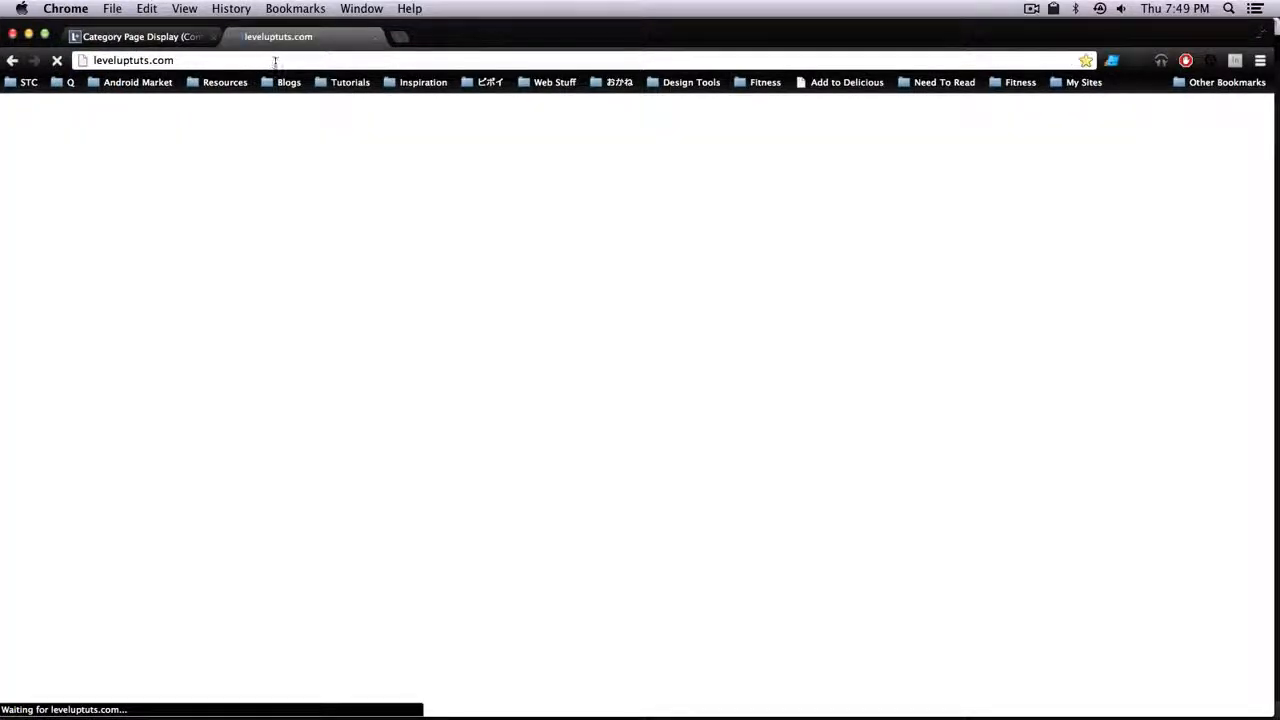
pyautogui.scroll(-2, 650, 320)
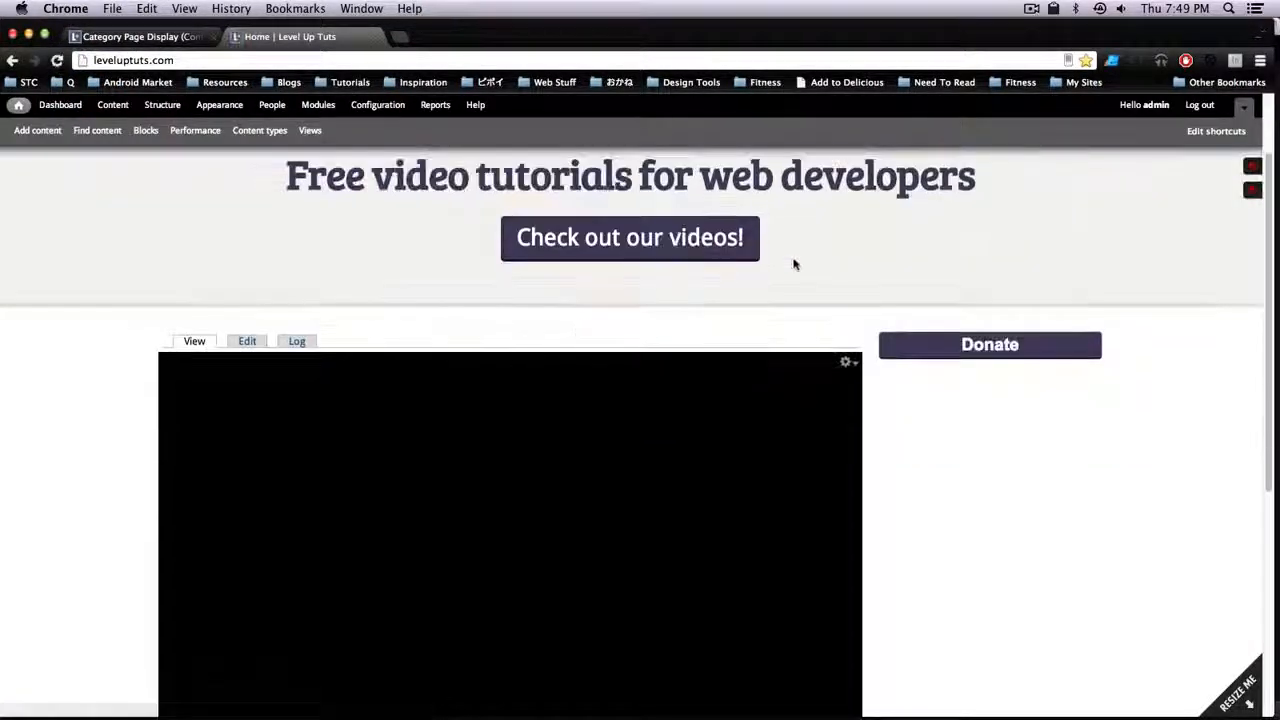
# - Show the block region outlines on the home page and inspect the main content region's grid-9 div
pyautogui.click(1253, 191)
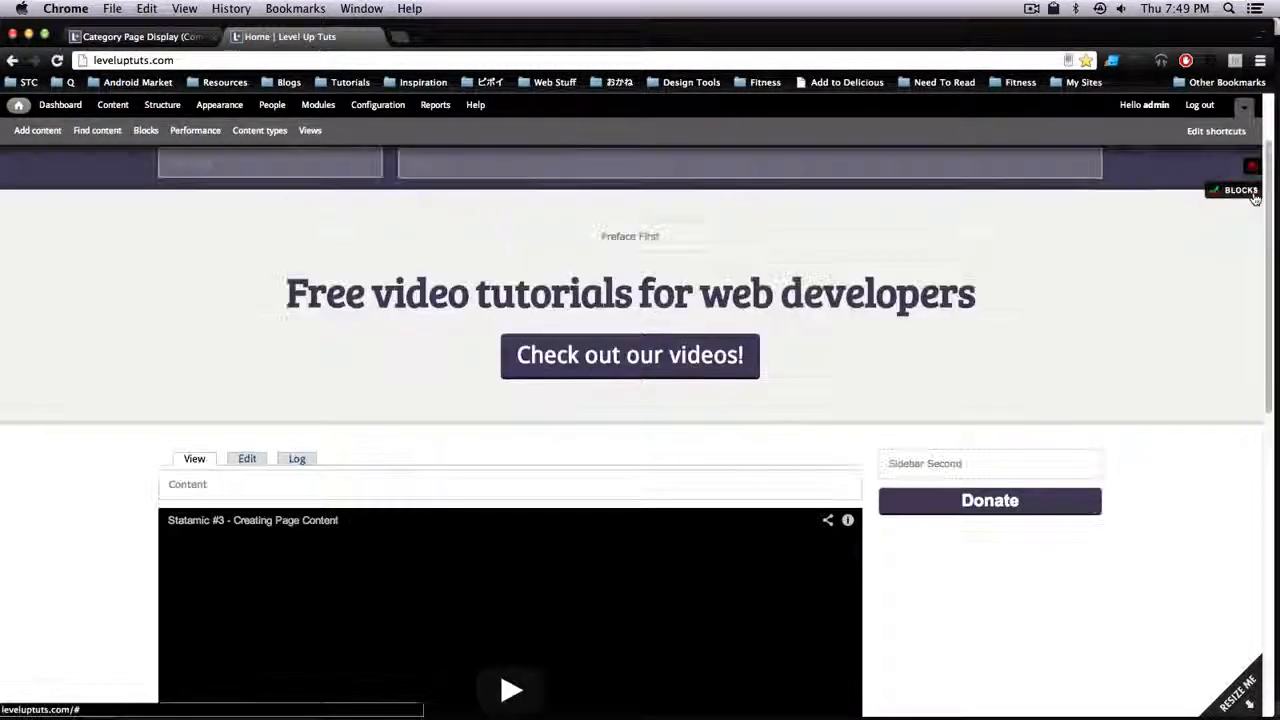
pyautogui.rightClick(256, 476)
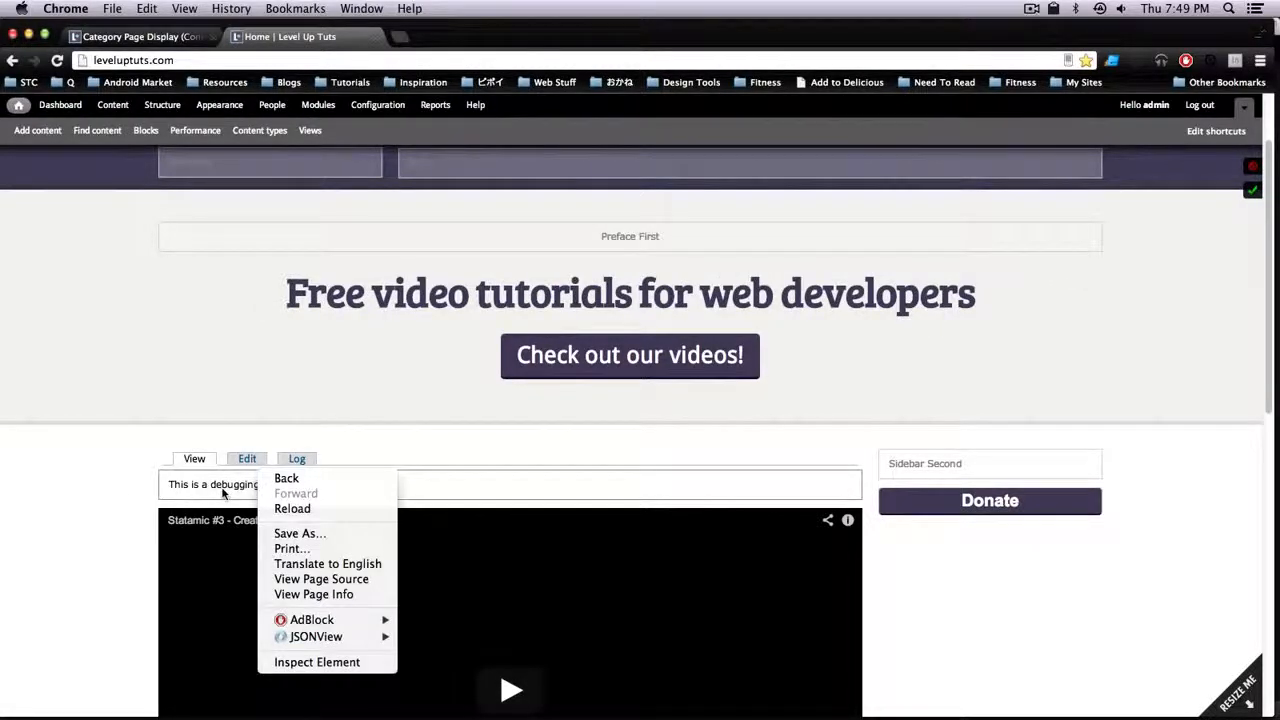
pyautogui.rightClick(230, 485)
pyautogui.click(290, 560)
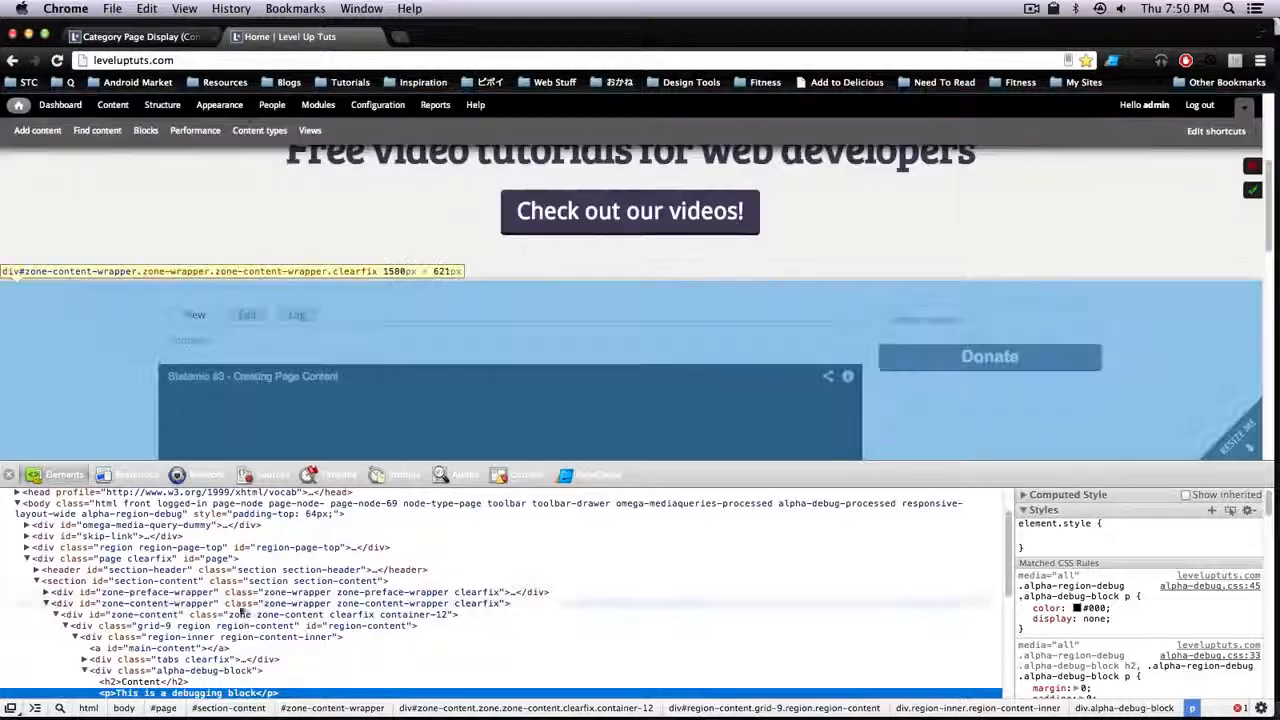
pyautogui.click(116, 626)
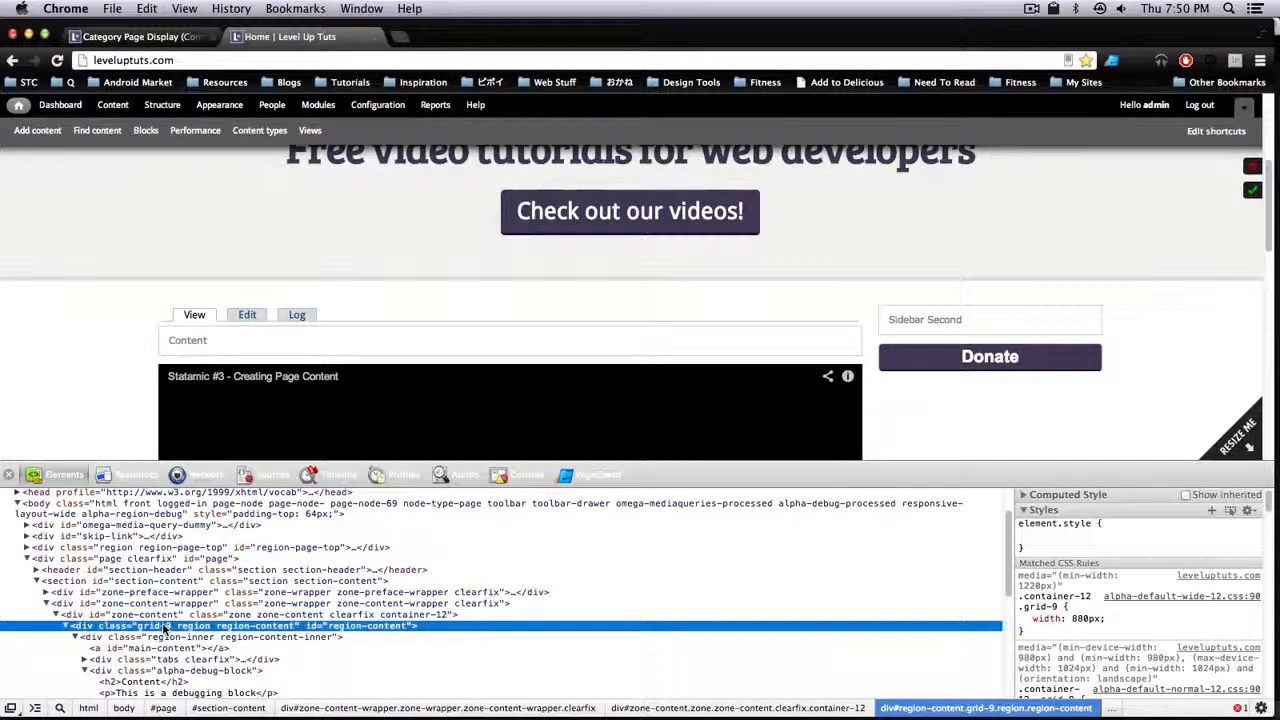
# - Enlarge the developer tools text and examine the content region's grid-9 class with its width, float and margin rules
pyautogui.press('super+equal')
pyautogui.press('super+equal')
pyautogui.press('super+equal')
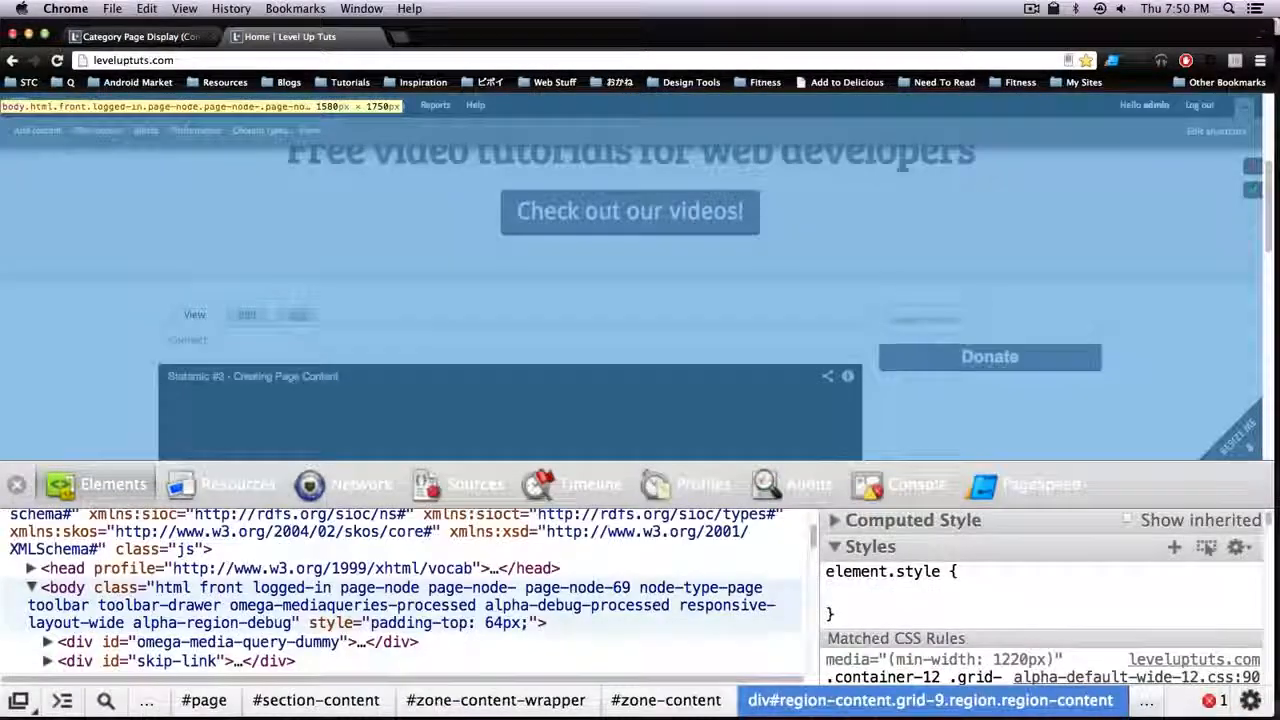
pyautogui.scroll(-5, 405, 598)
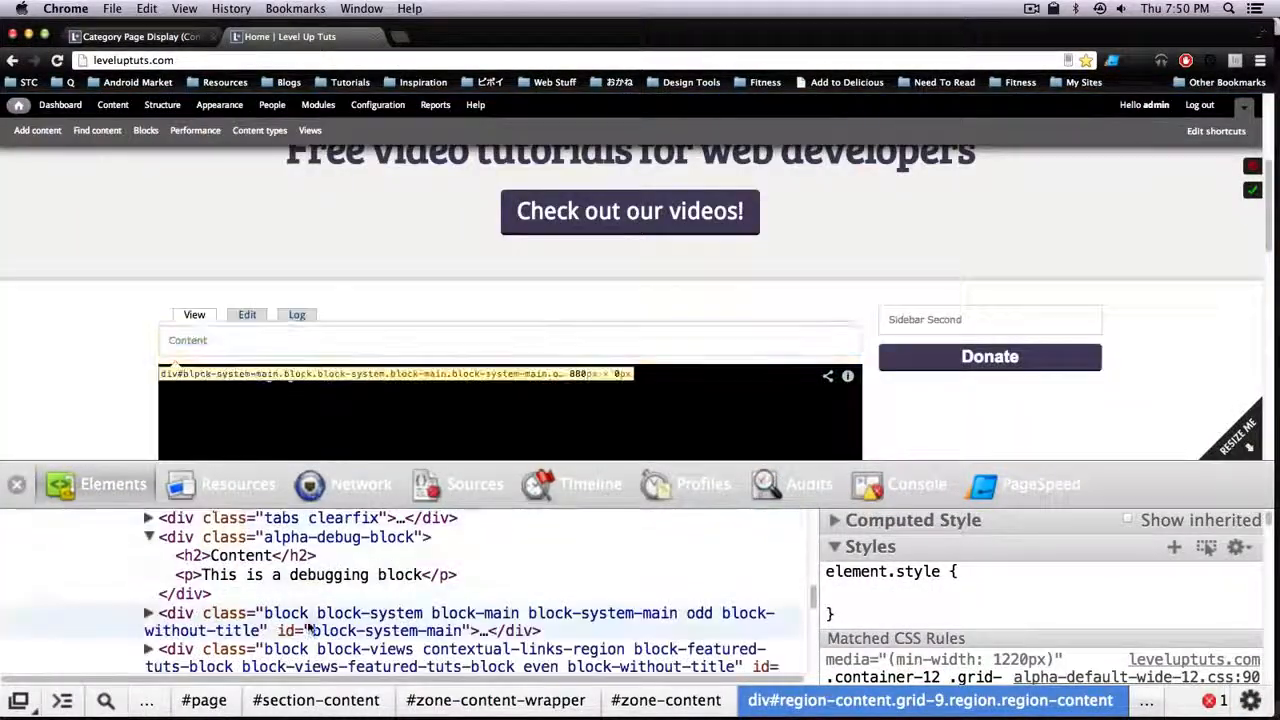
pyautogui.scroll(1, 300, 610)
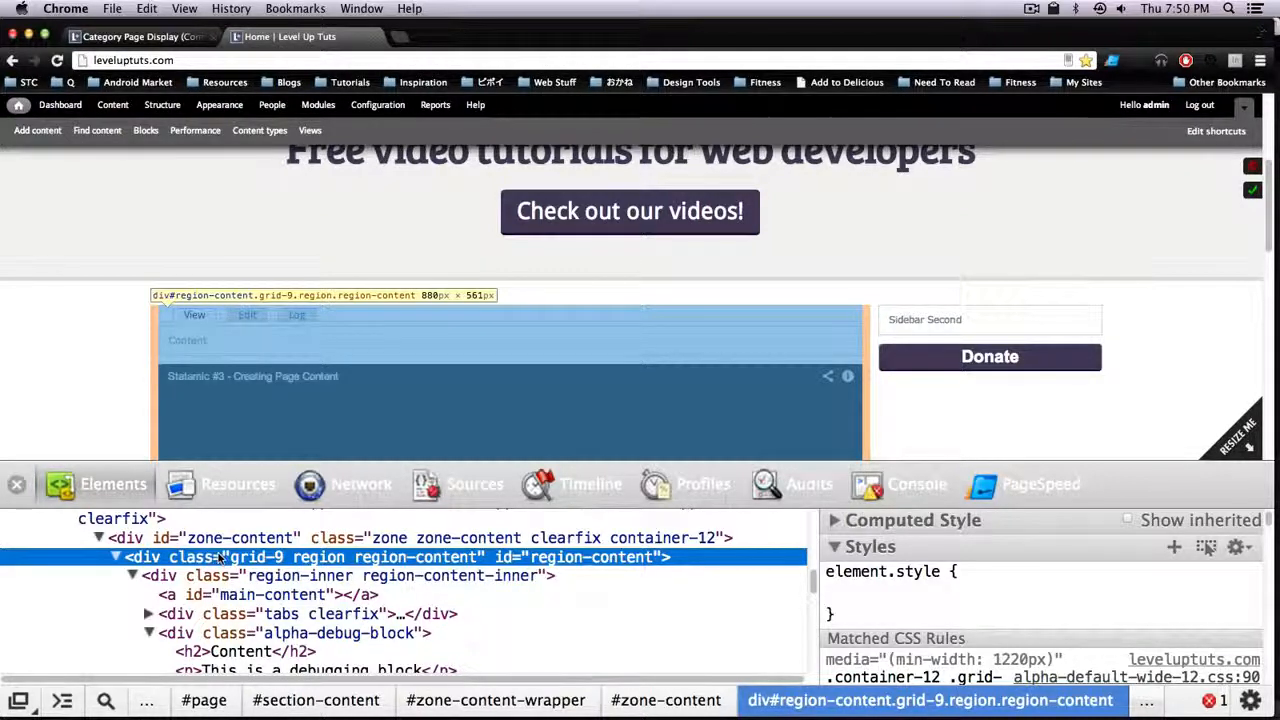
pyautogui.scroll(-4, 1124, 597)
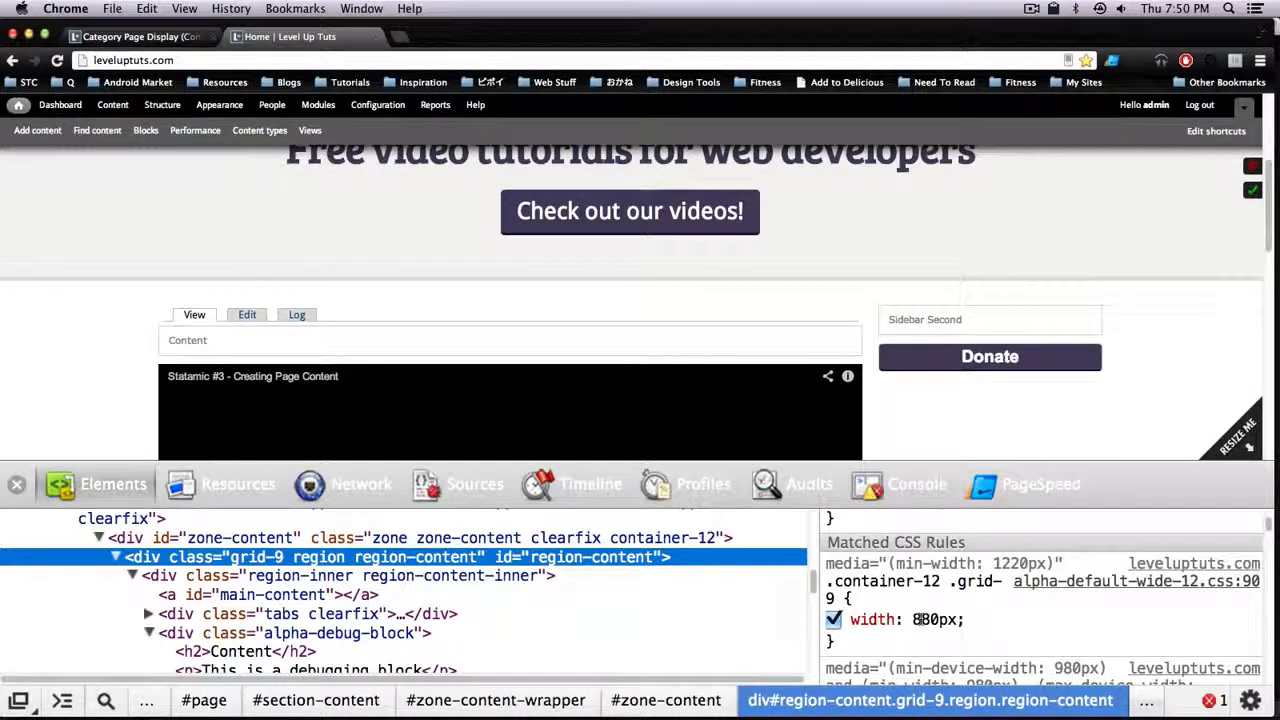
pyautogui.scroll(-5, 918, 619)
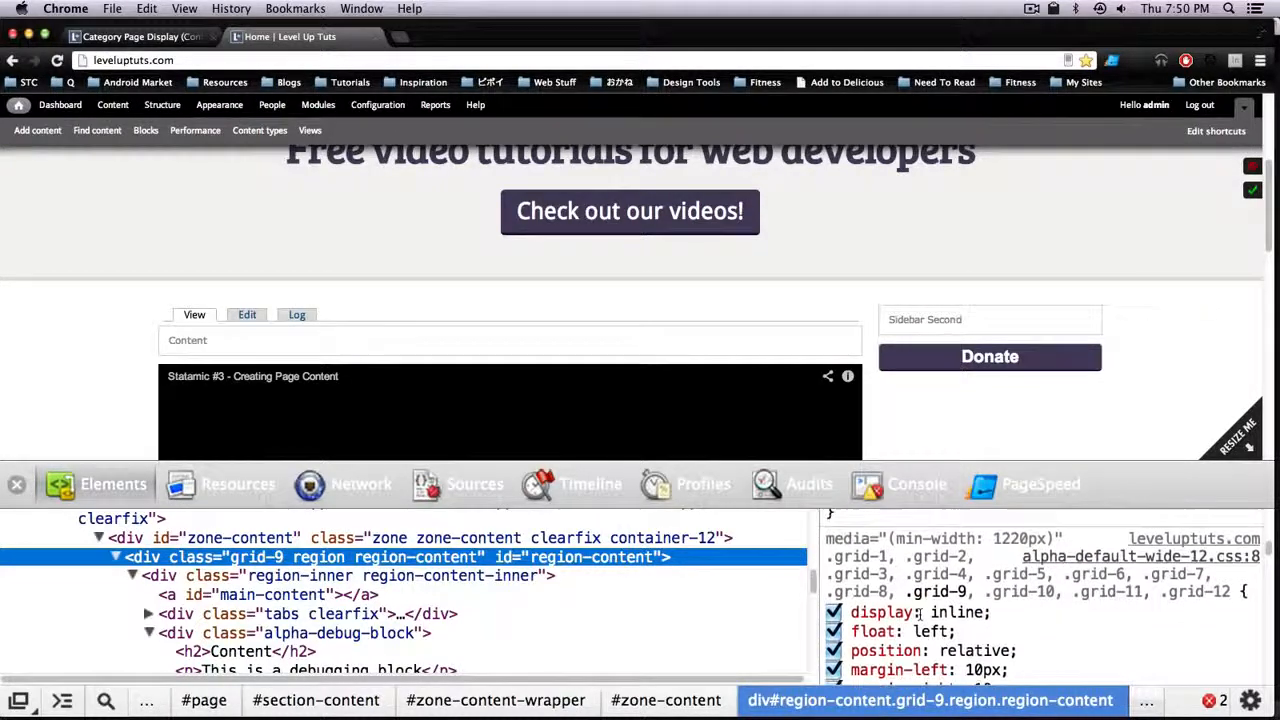
pyautogui.scroll(-2, 918, 612)
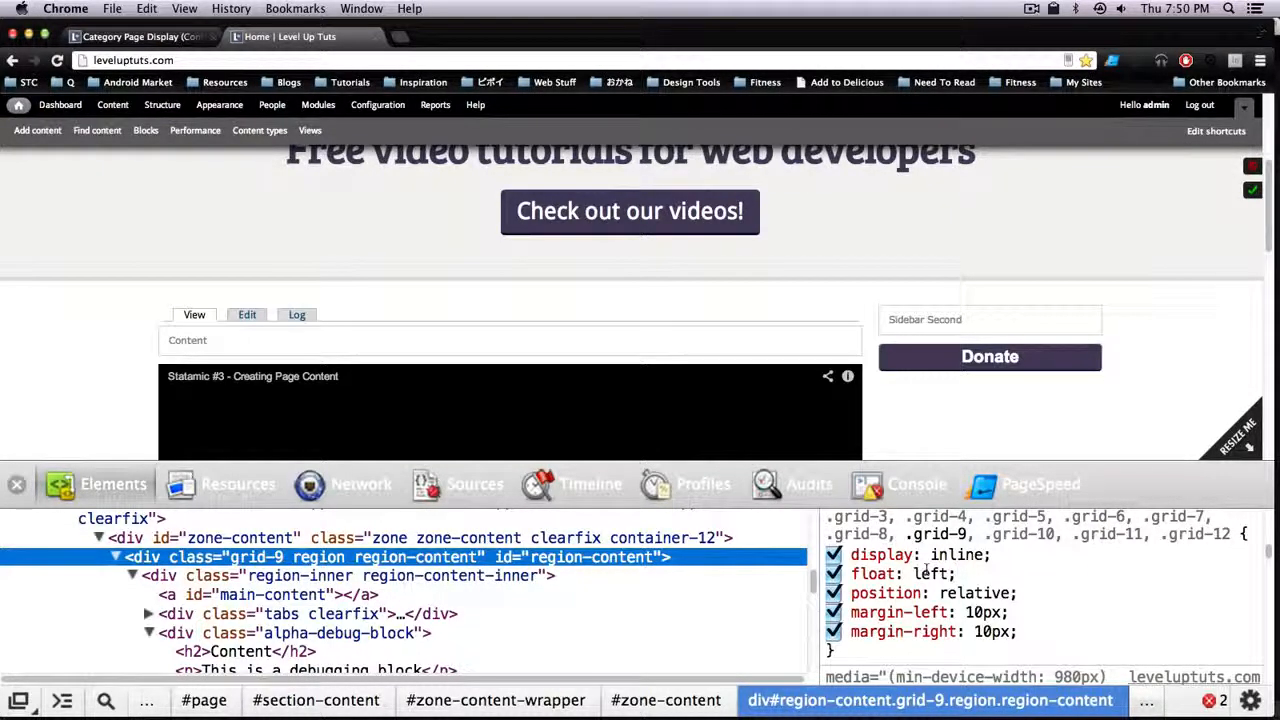
# - Collapse the style rules of the grid-9 div and close the developer tools
pyautogui.scroll(10, 905, 590)
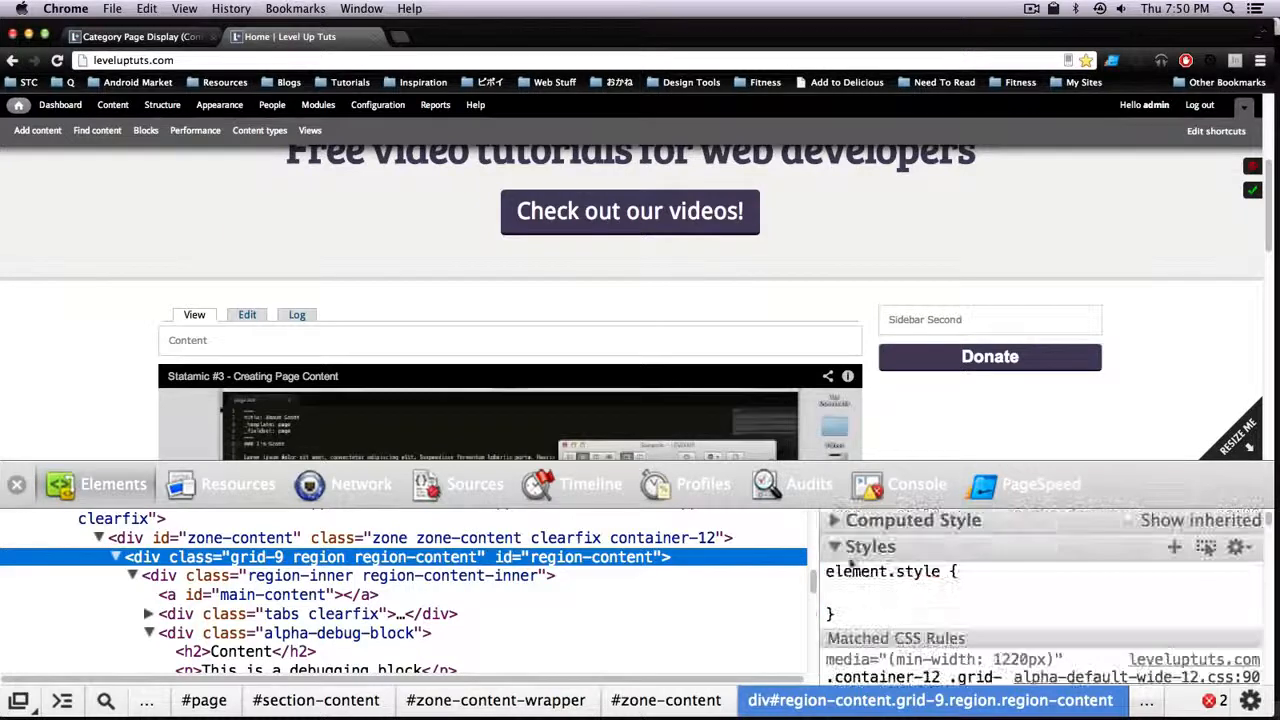
pyautogui.click(1218, 547)
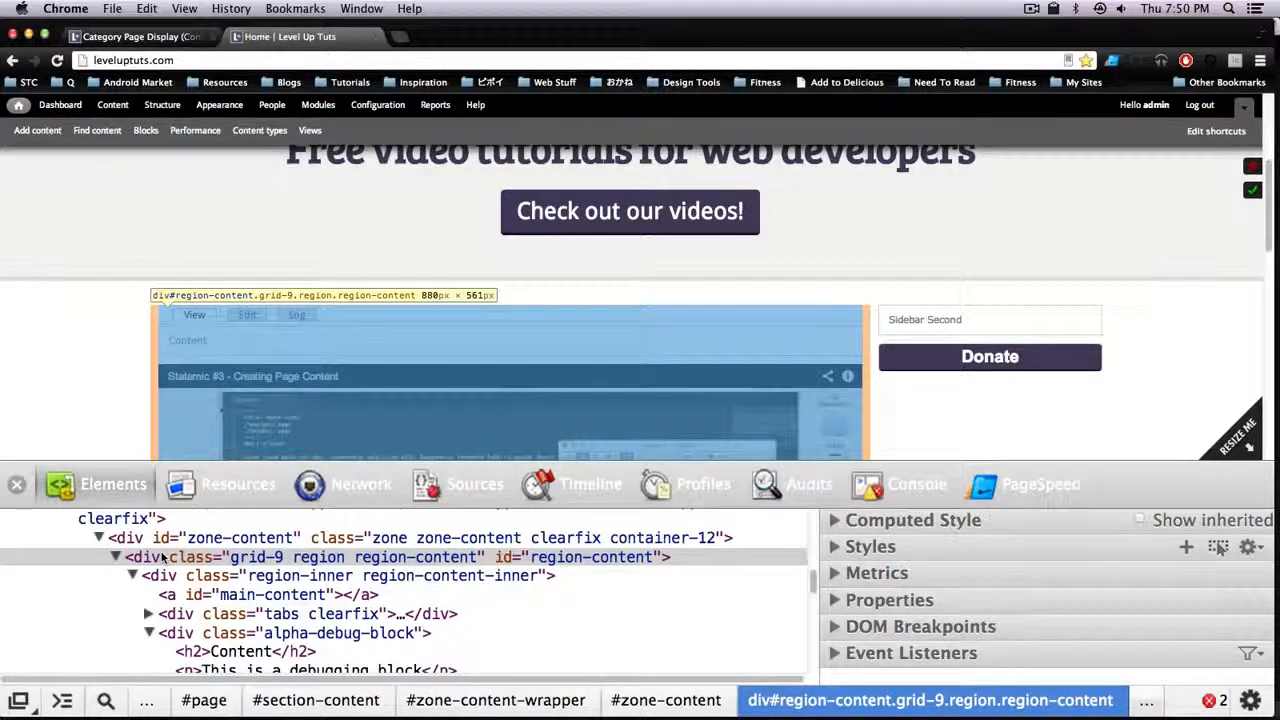
pyautogui.press('super+minus')
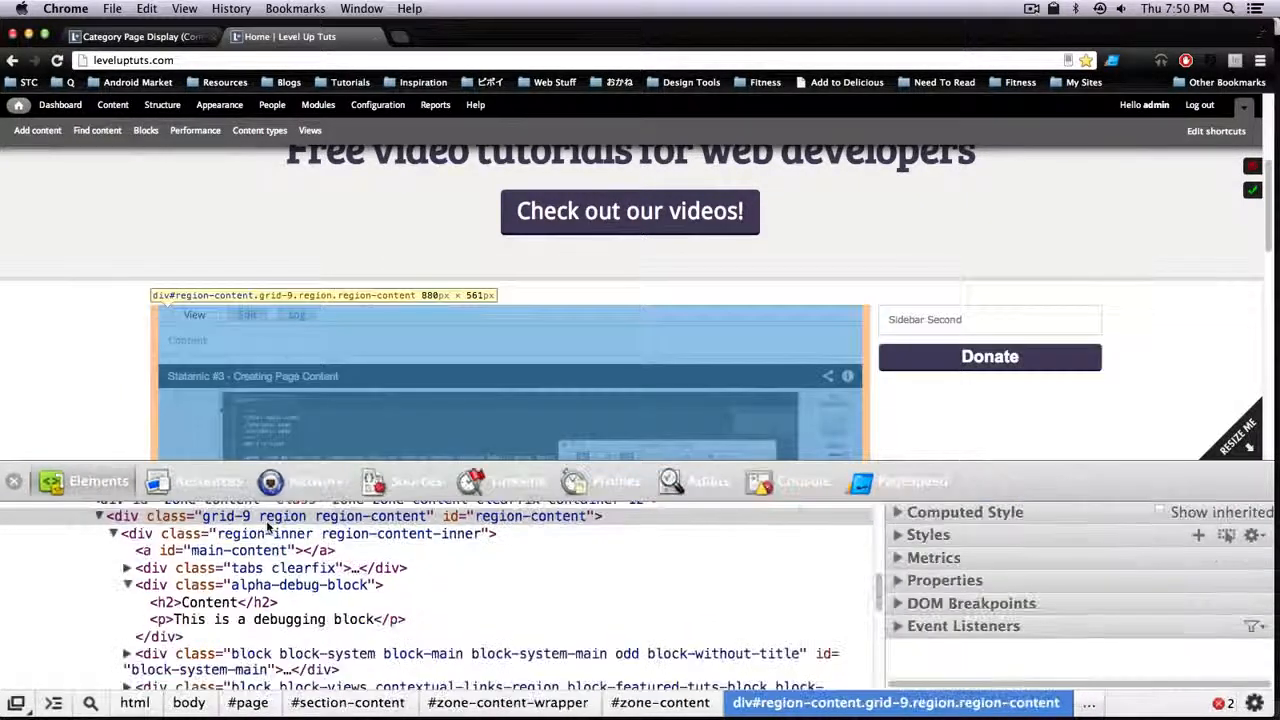
pyautogui.click(13, 482)
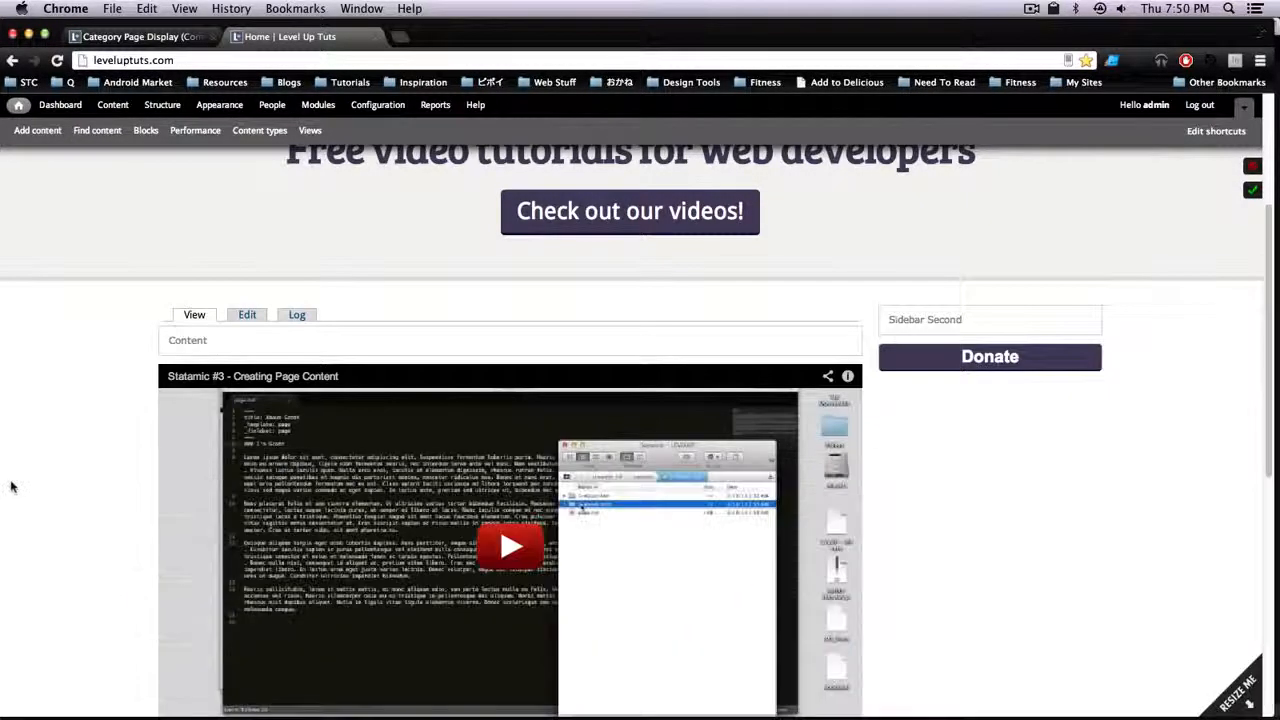
# - Open the Drupal Tutorials listing page from the site's Tutorials section
pyautogui.scroll(3, 1112, 229)
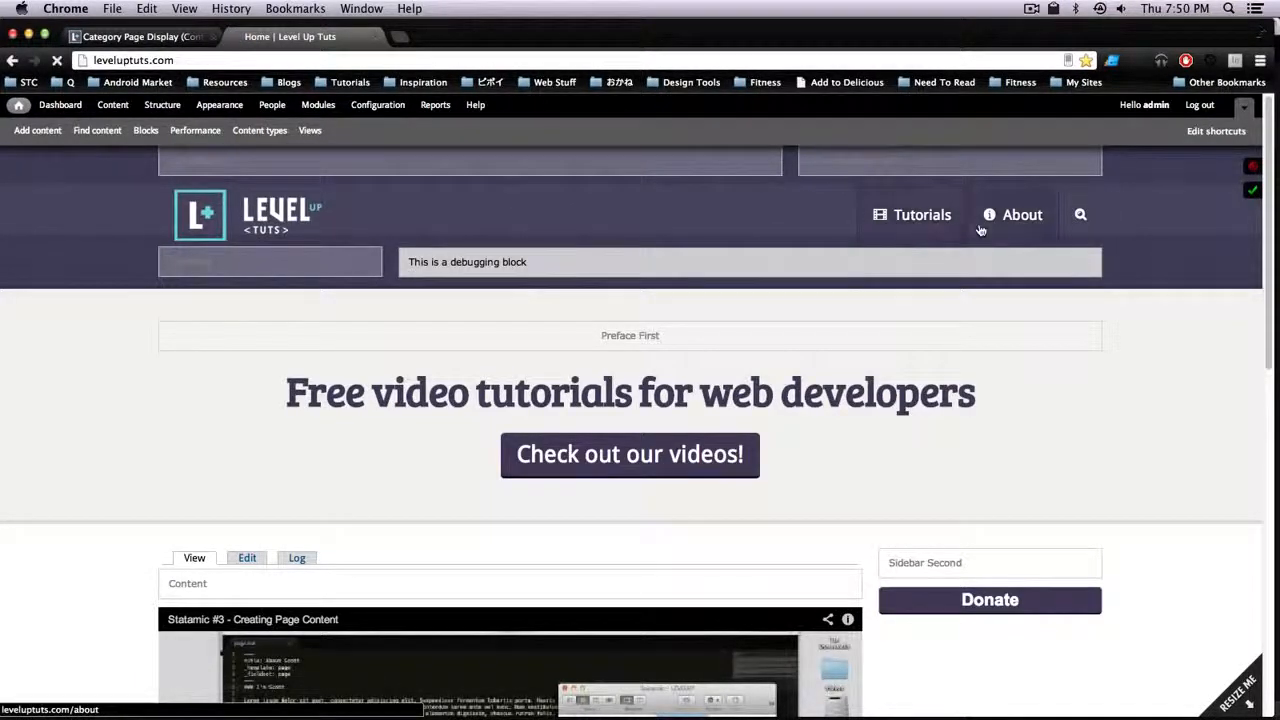
pyautogui.click(912, 216)
pyautogui.click(212, 412)
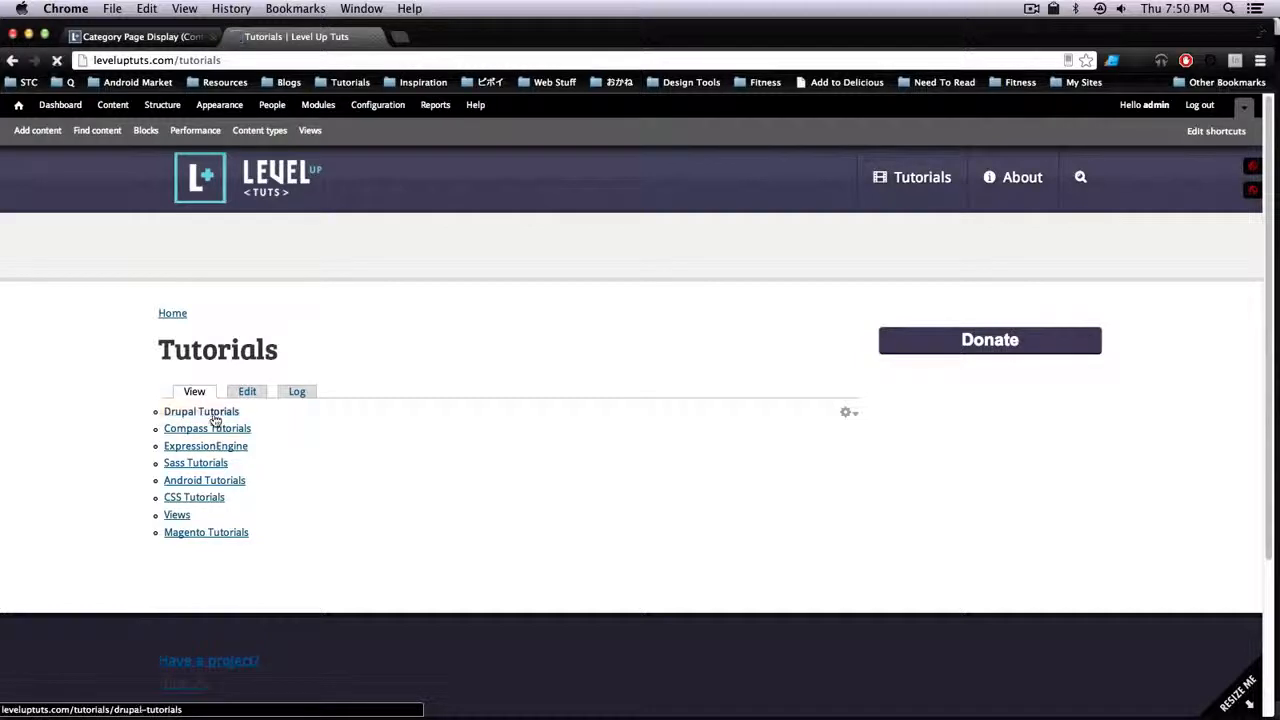
pyautogui.scroll(-2, 391, 500)
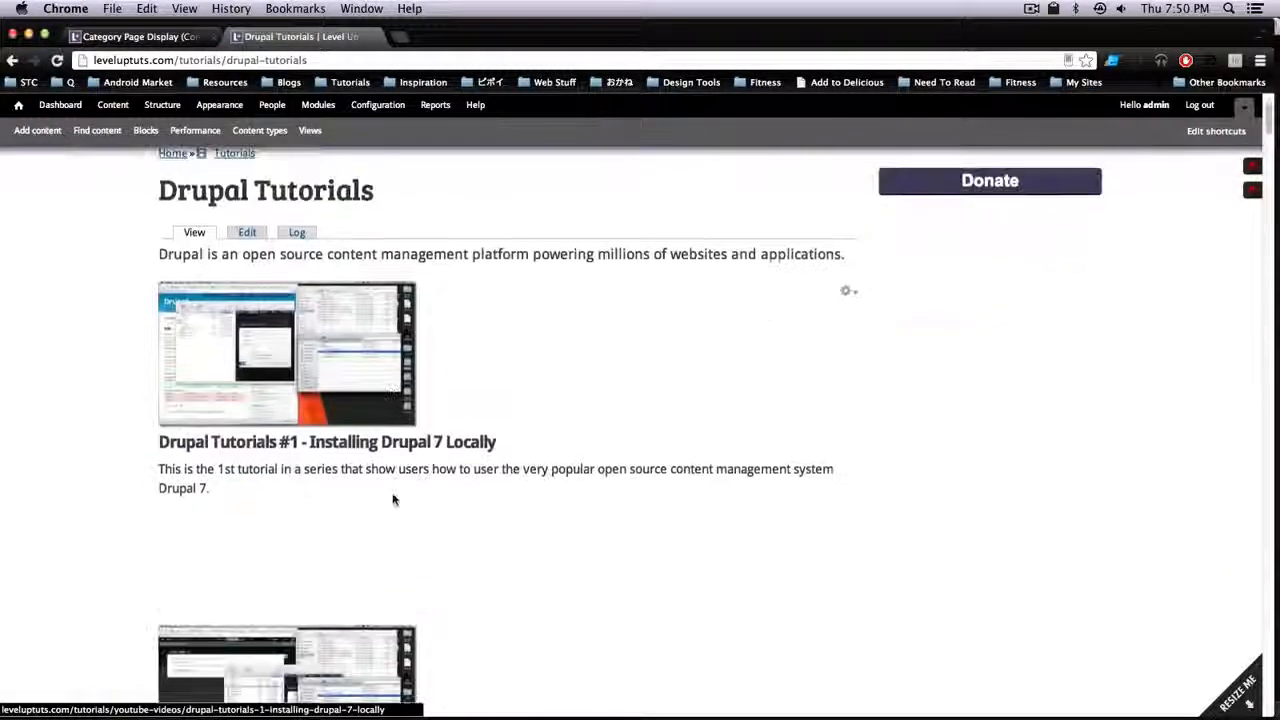
# - Overlay the layout grid columns on the Drupal Tutorials page, with the block region outlines hidden
pyautogui.click(1248, 192)
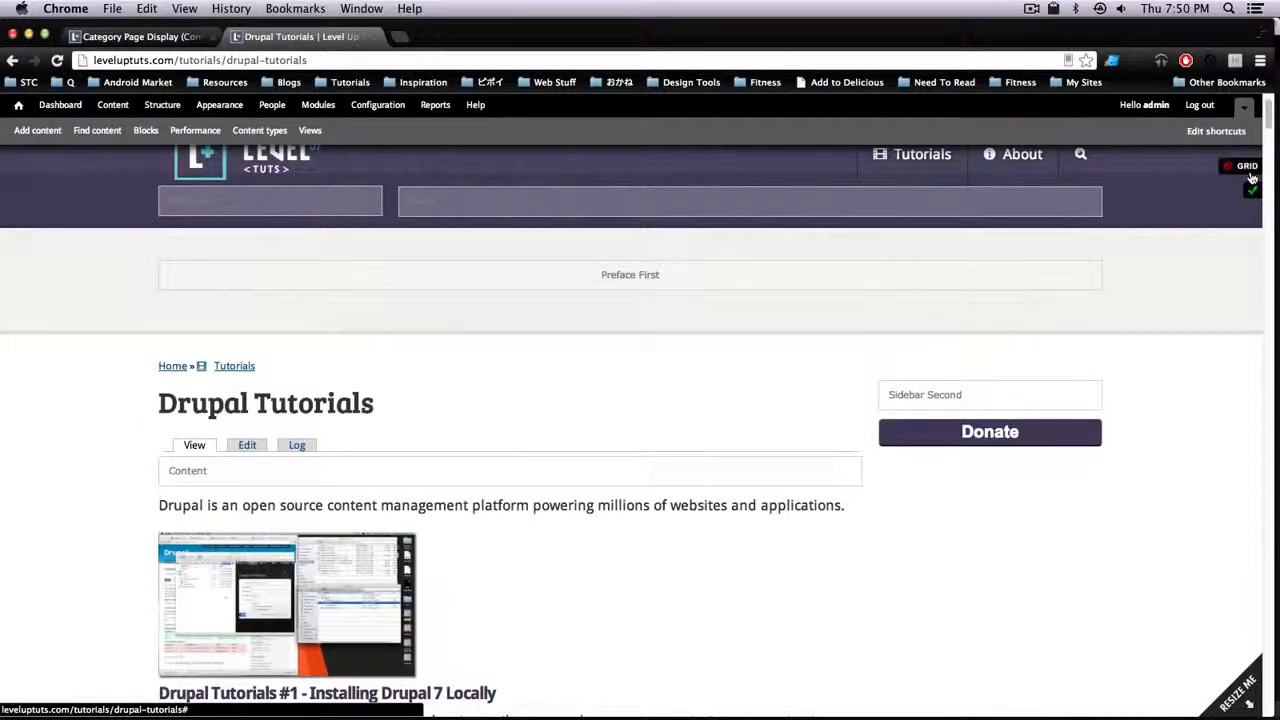
pyautogui.click(1248, 166)
pyautogui.click(1248, 192)
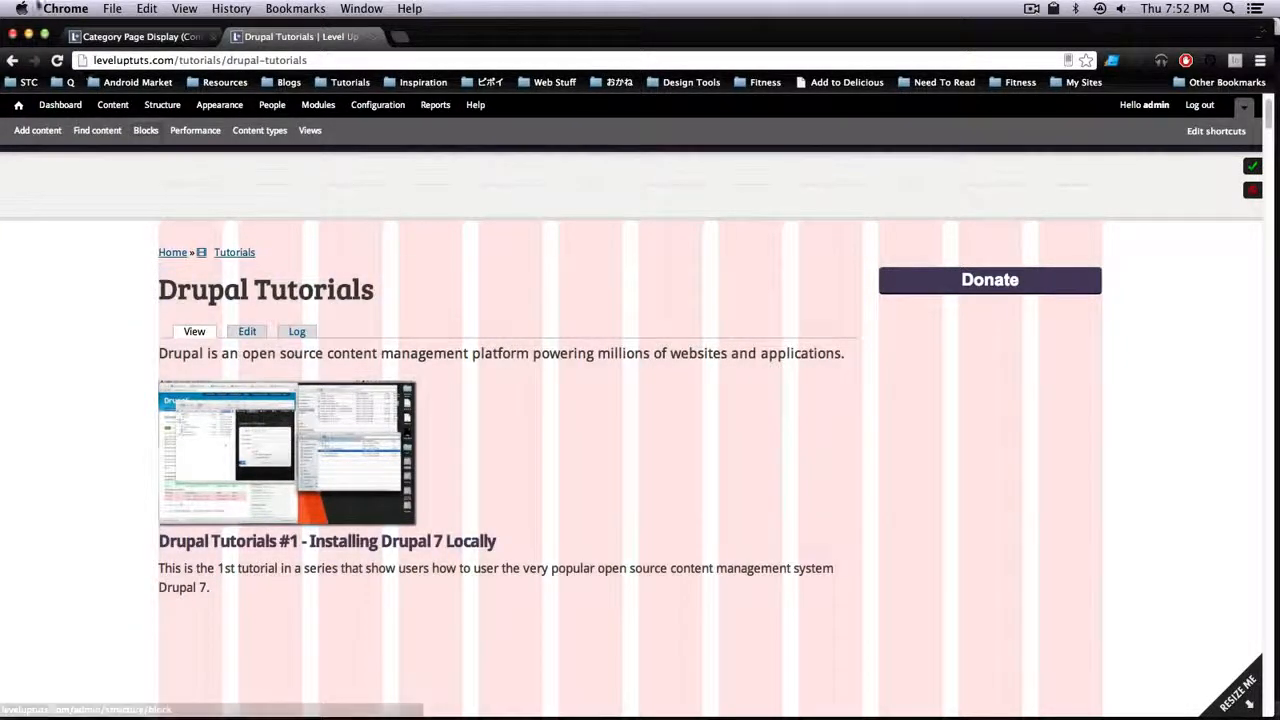
# - Set the row's class attribute to "tut-tease grid-4" for all displays of the Category Page Display view and save the view
pyautogui.click(137, 38)
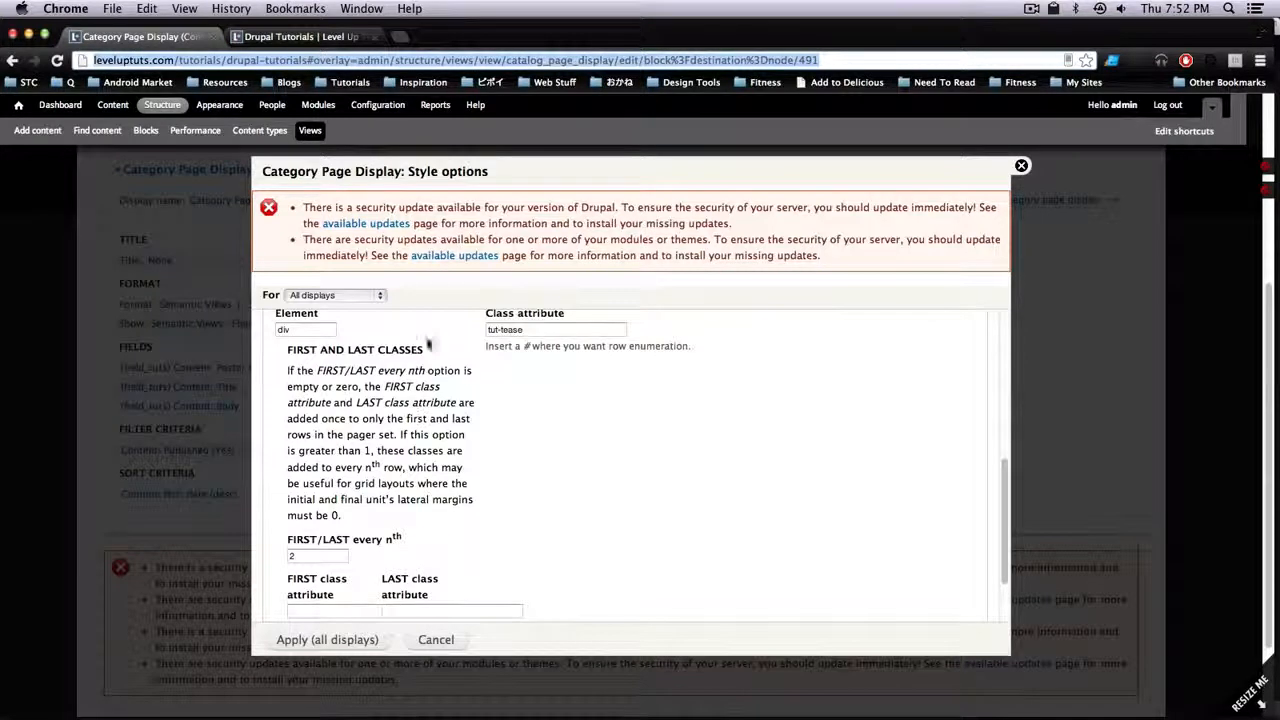
pyautogui.click(526, 329)
pyautogui.write('gri')
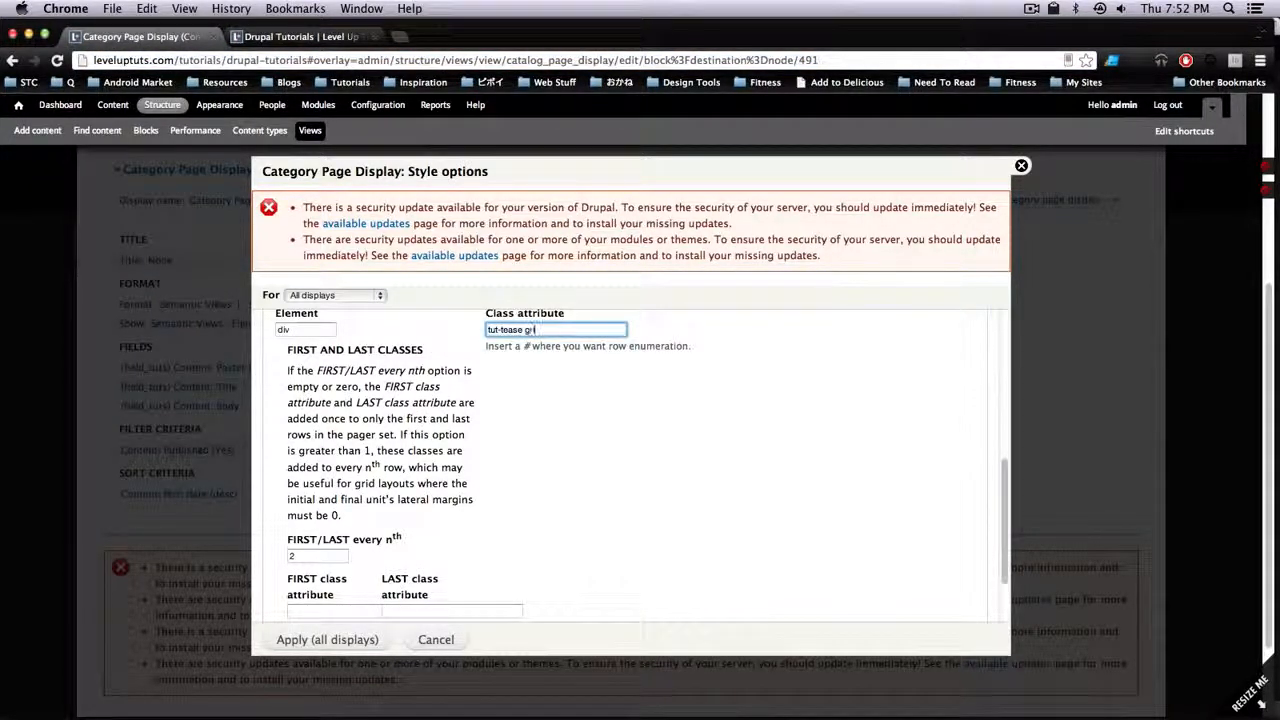
pyautogui.write('d')
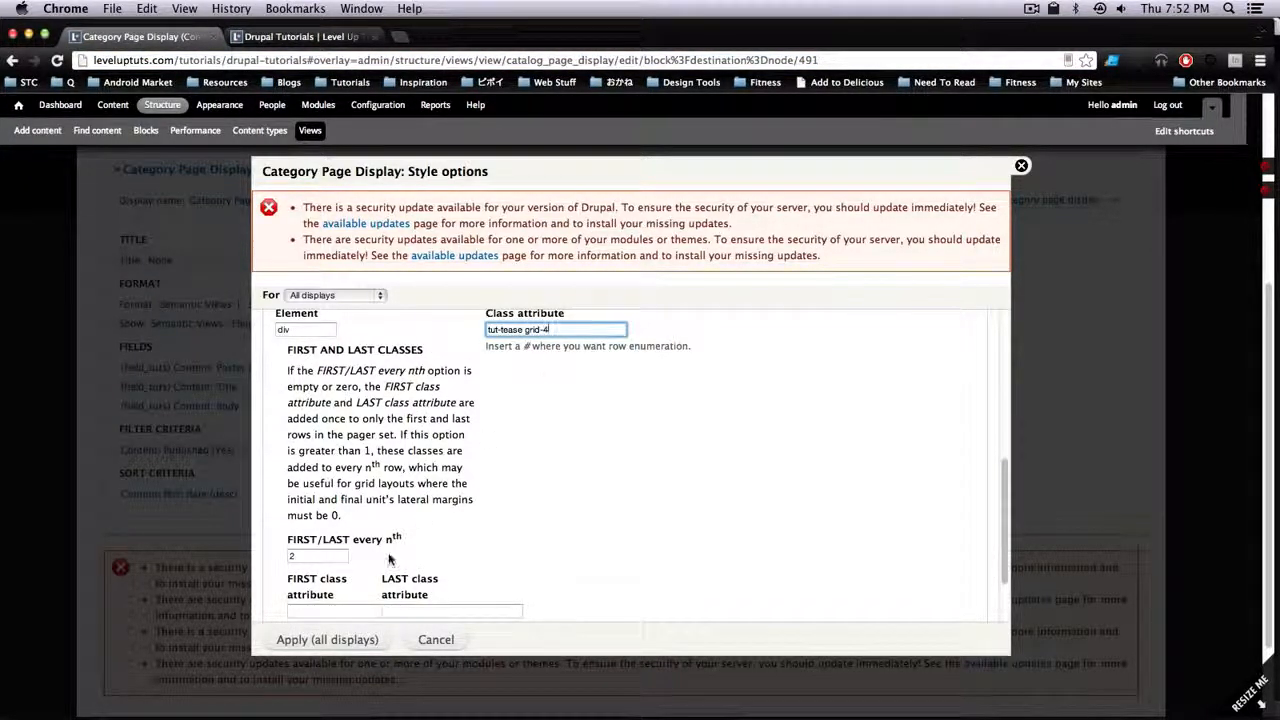
pyautogui.click(341, 640)
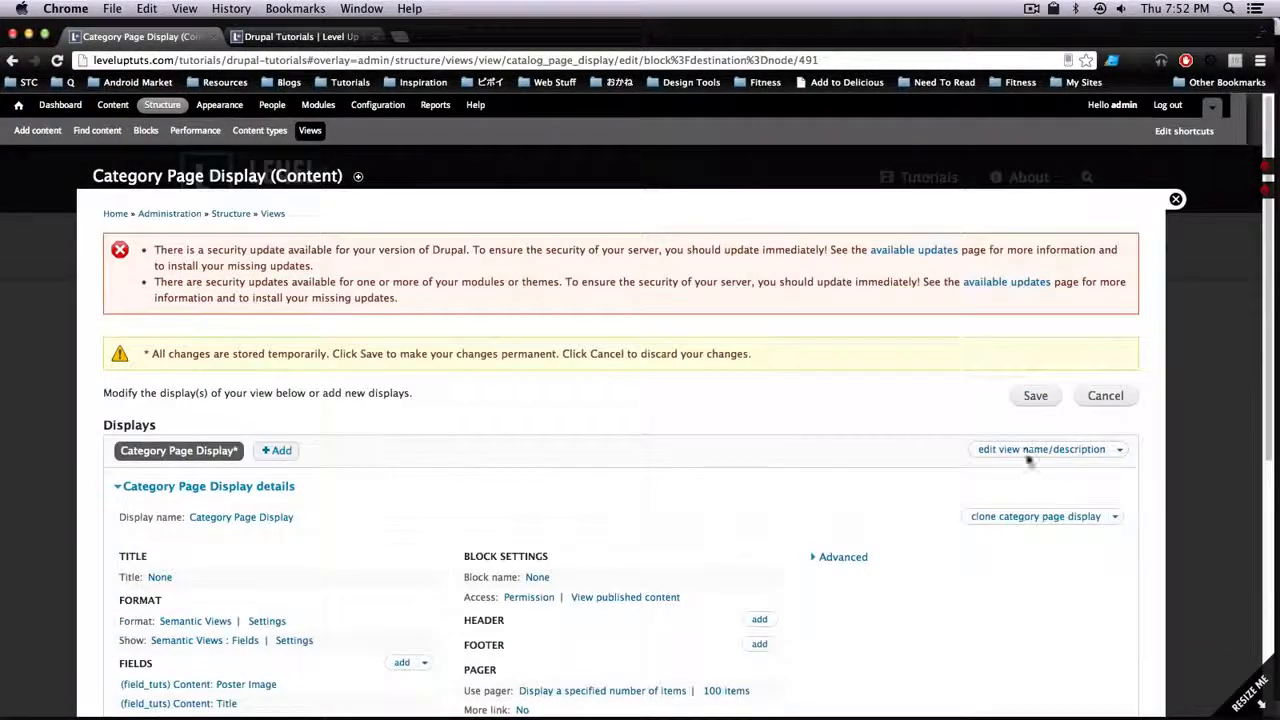
pyautogui.click(1036, 399)
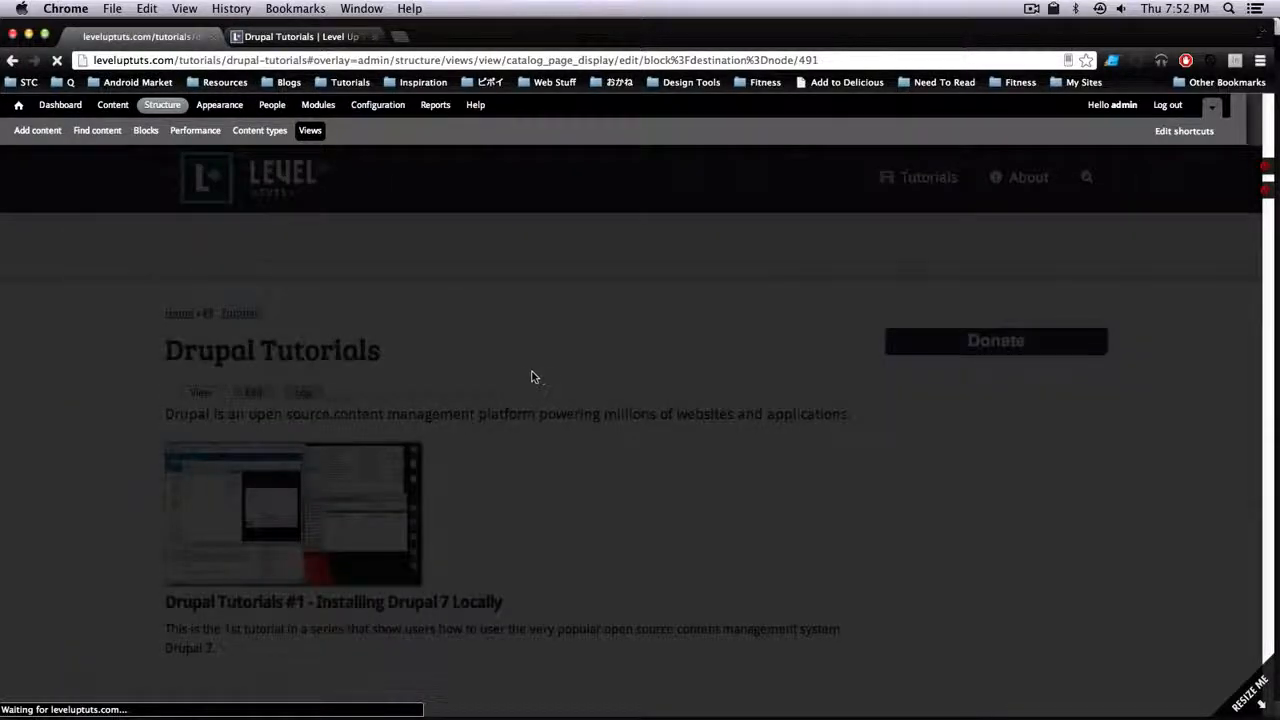
# - Check the saved listing's column layout and how its teasers align with the page title and introduction text
pyautogui.scroll(-5, 537, 395)
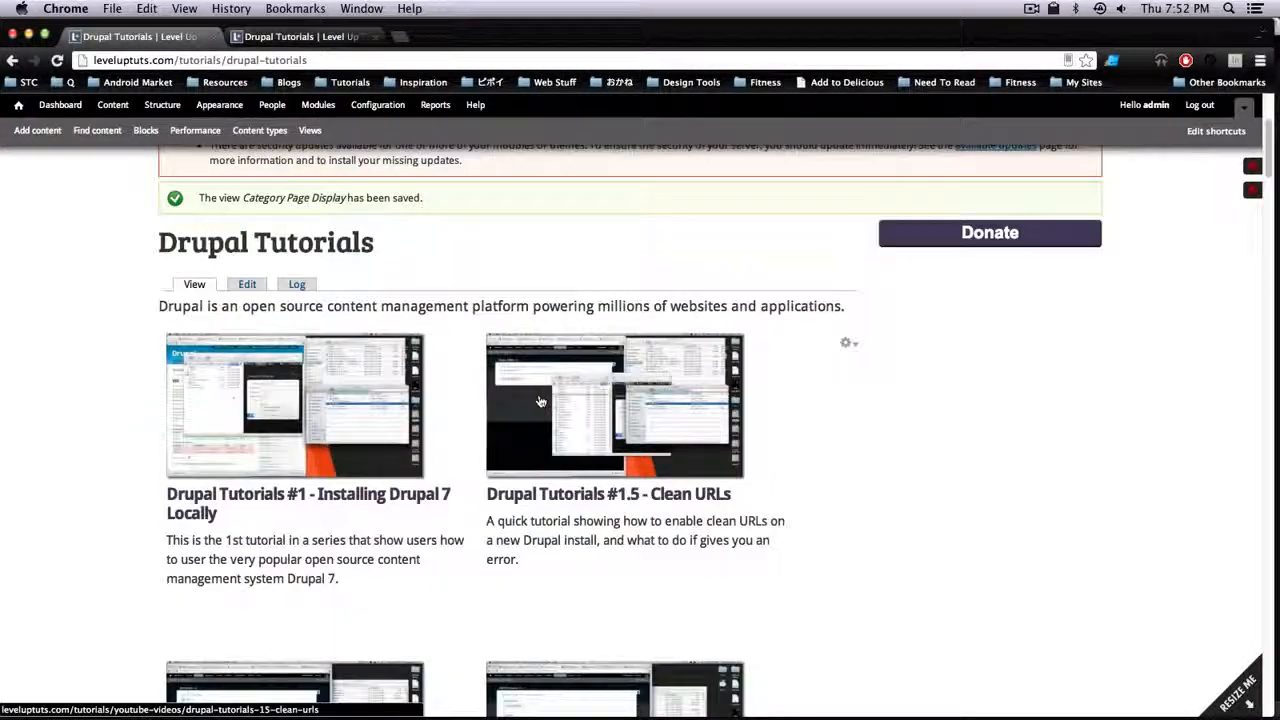
pyautogui.scroll(-4, 541, 397)
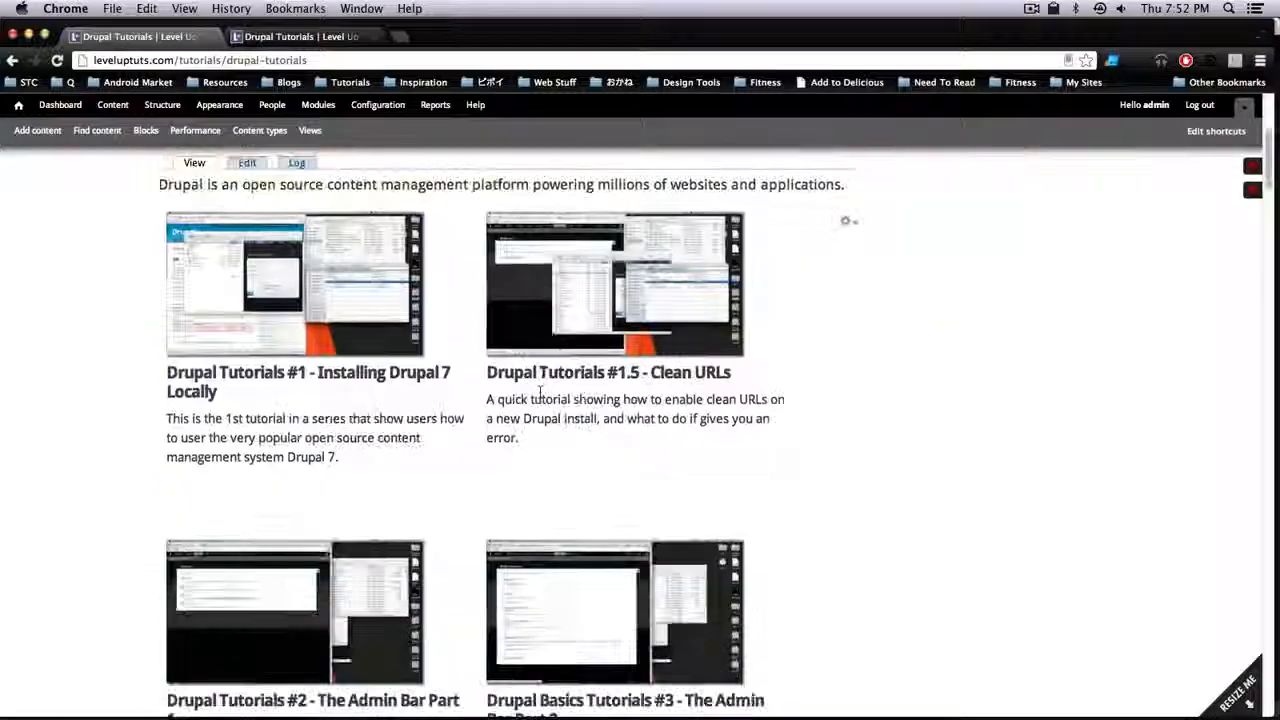
pyautogui.scroll(6, 540, 396)
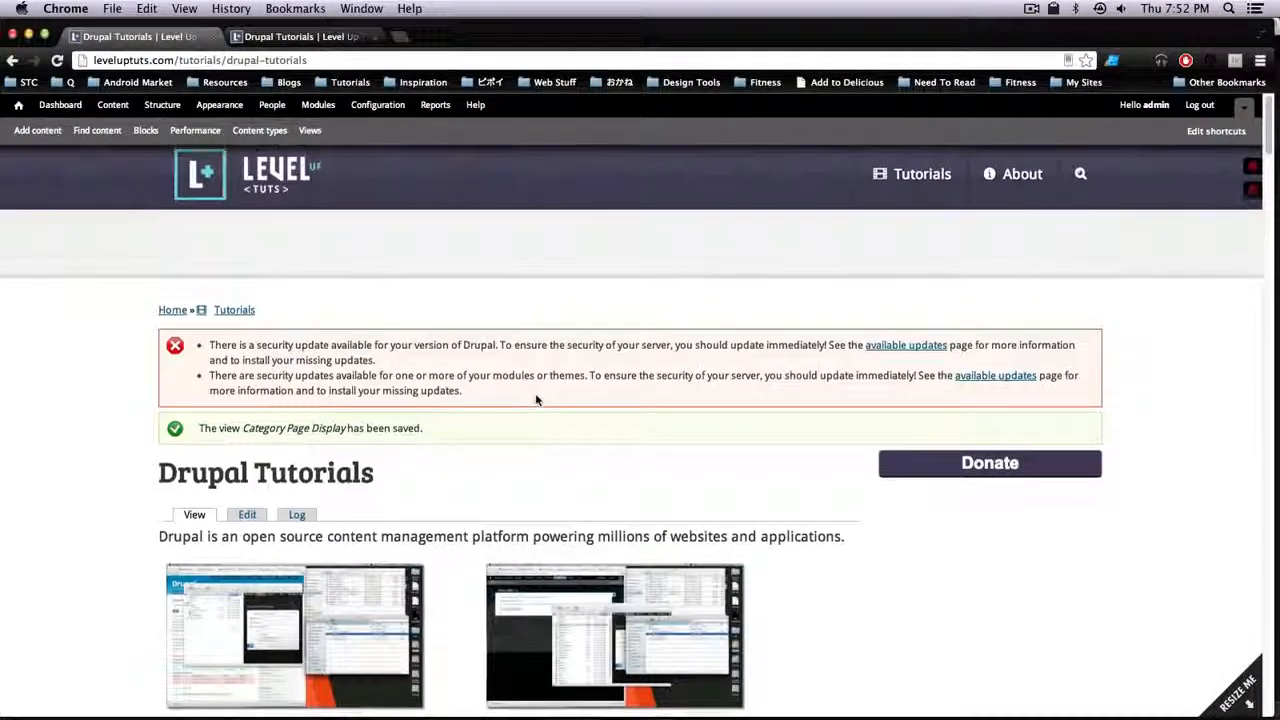
pyautogui.scroll(-1, 535, 393)
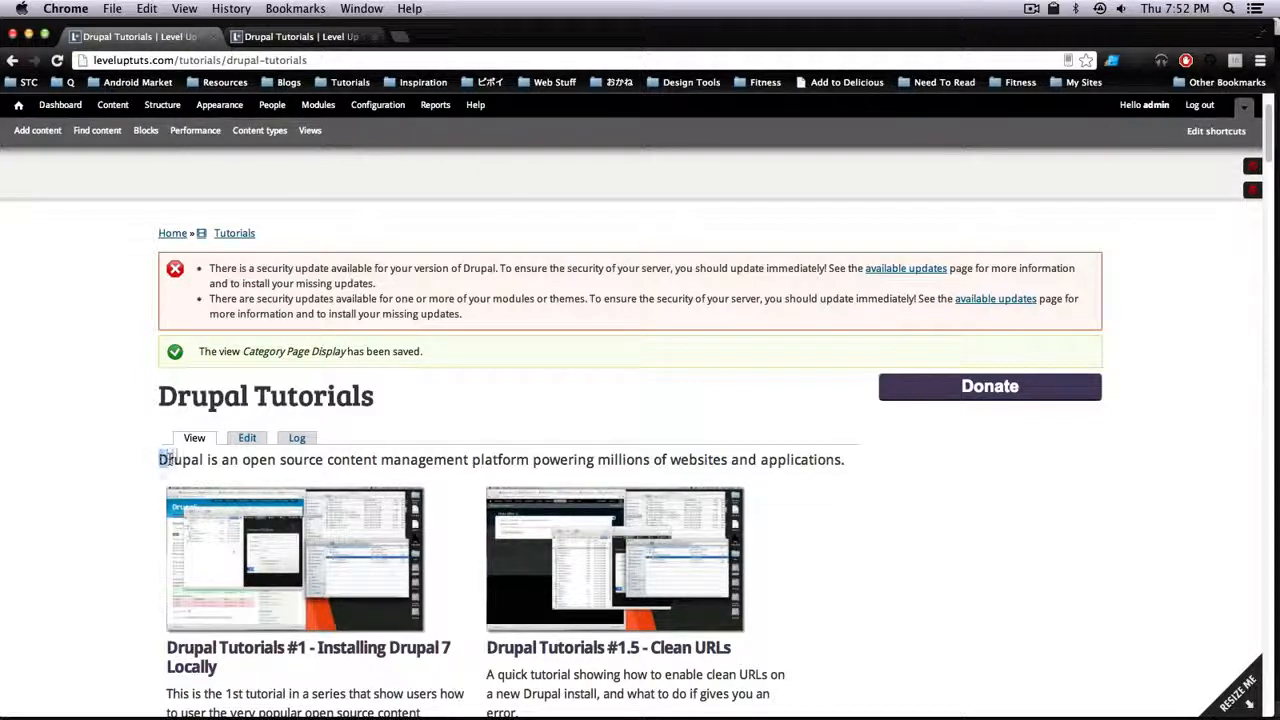
pyautogui.moveTo(165, 457); pyautogui.dragTo(410, 459)
pyautogui.moveTo(191, 404); pyautogui.dragTo(167, 402)
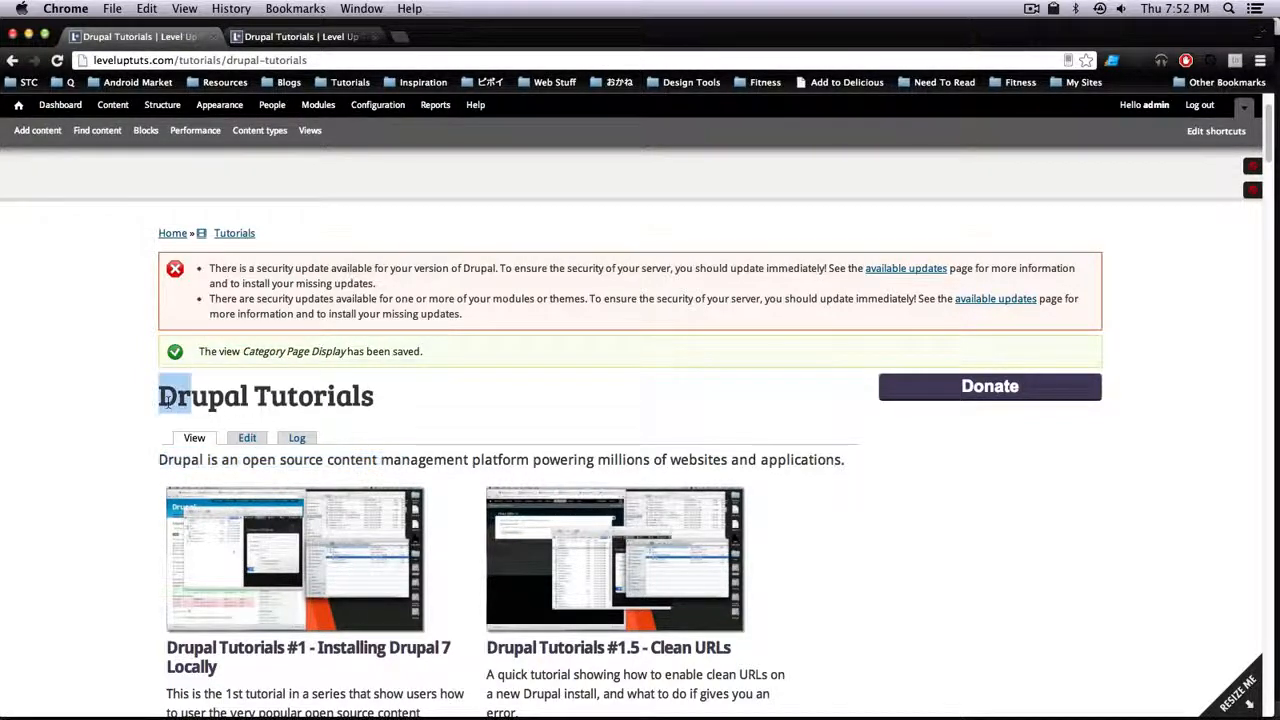
# - Overlay the layout grid columns on the saved Drupal Tutorials listing to compare them with the teasers
pyautogui.scroll(-2, 155, 408)
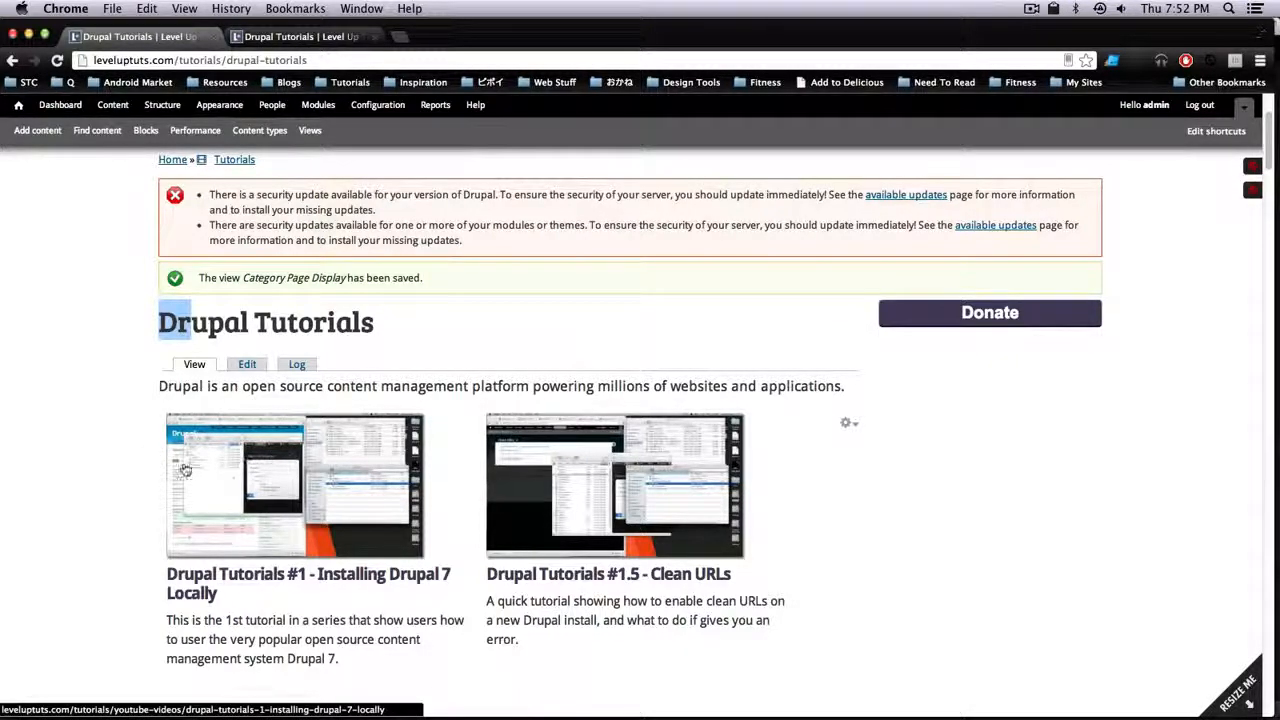
pyautogui.scroll(-2, 185, 470)
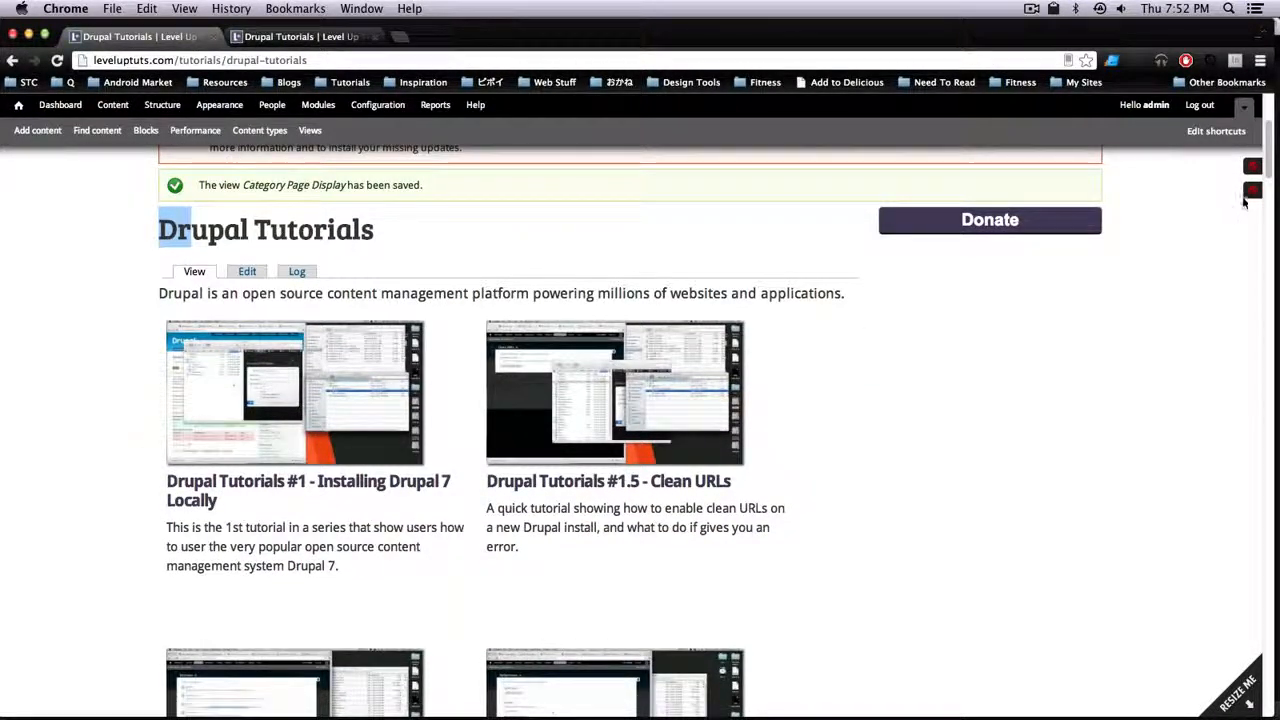
pyautogui.click(1252, 166)
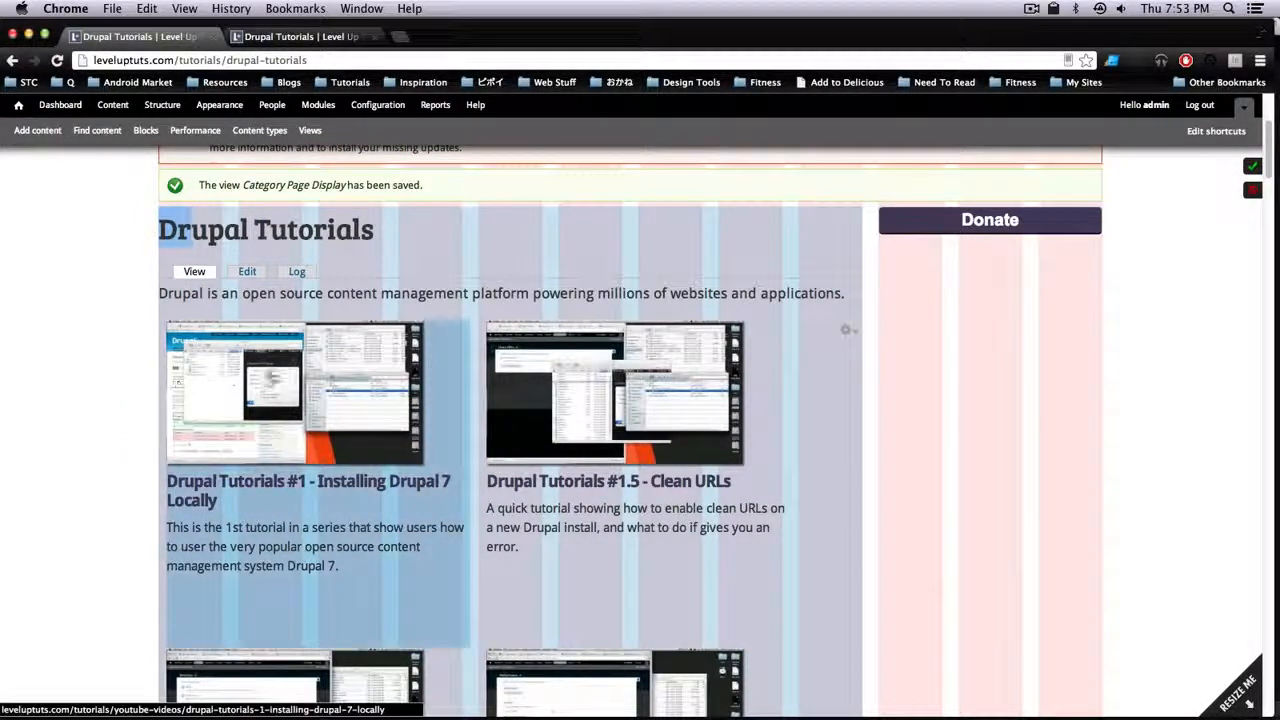
# - Inspect the markup of the first teaser's row and its enclosing content region, and compare the page with the other open copy of the listing
pyautogui.rightClick(267, 369)
pyautogui.click(327, 580)
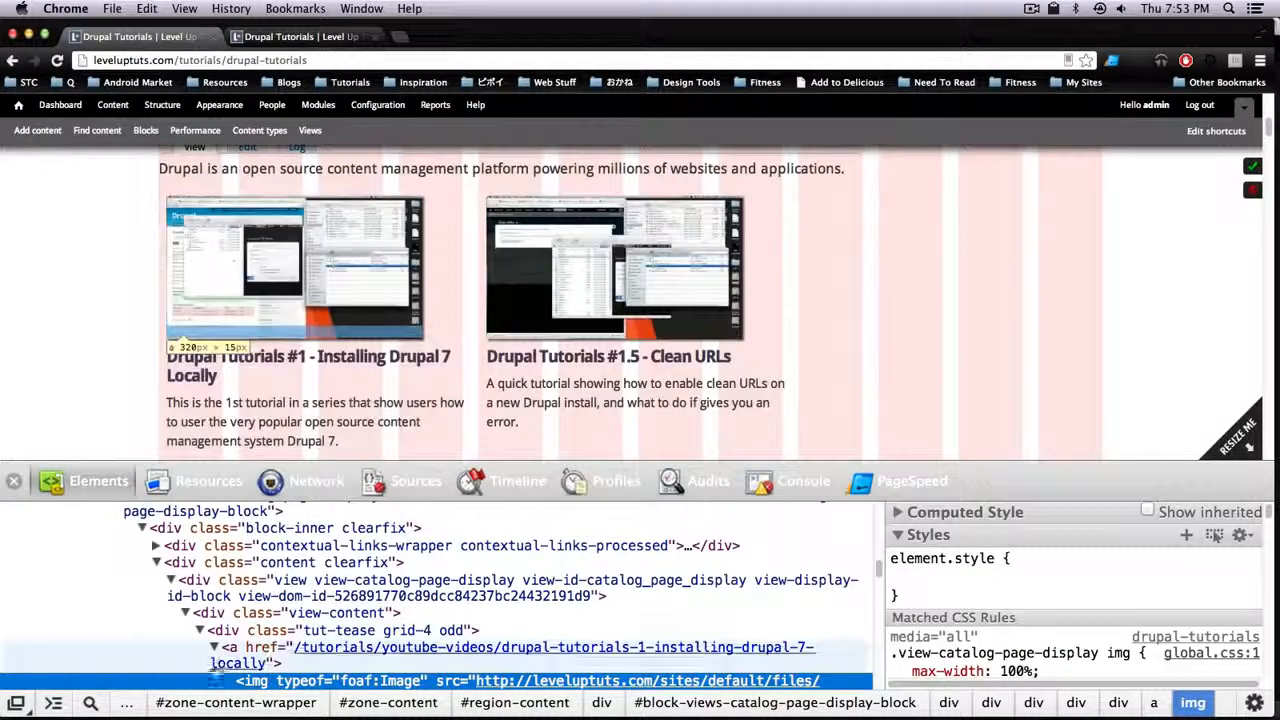
pyautogui.click(244, 634)
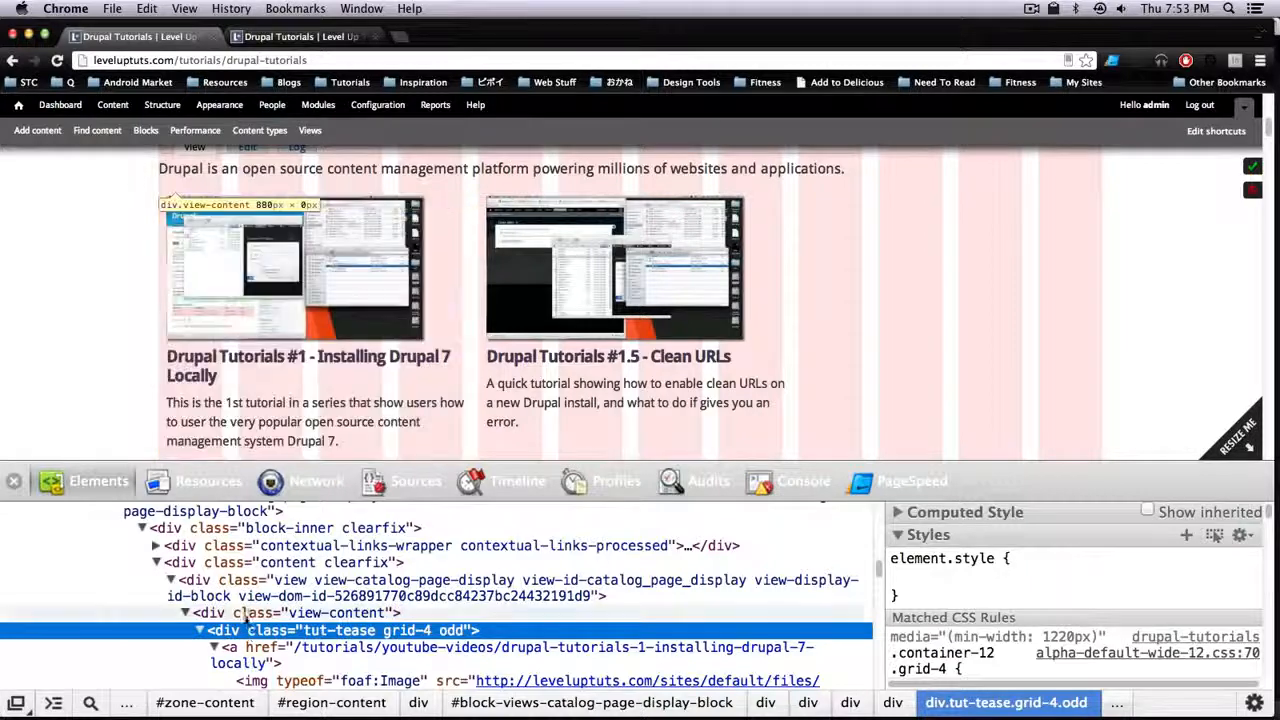
pyautogui.scroll(1, 225, 565)
pyautogui.scroll(5, 225, 565)
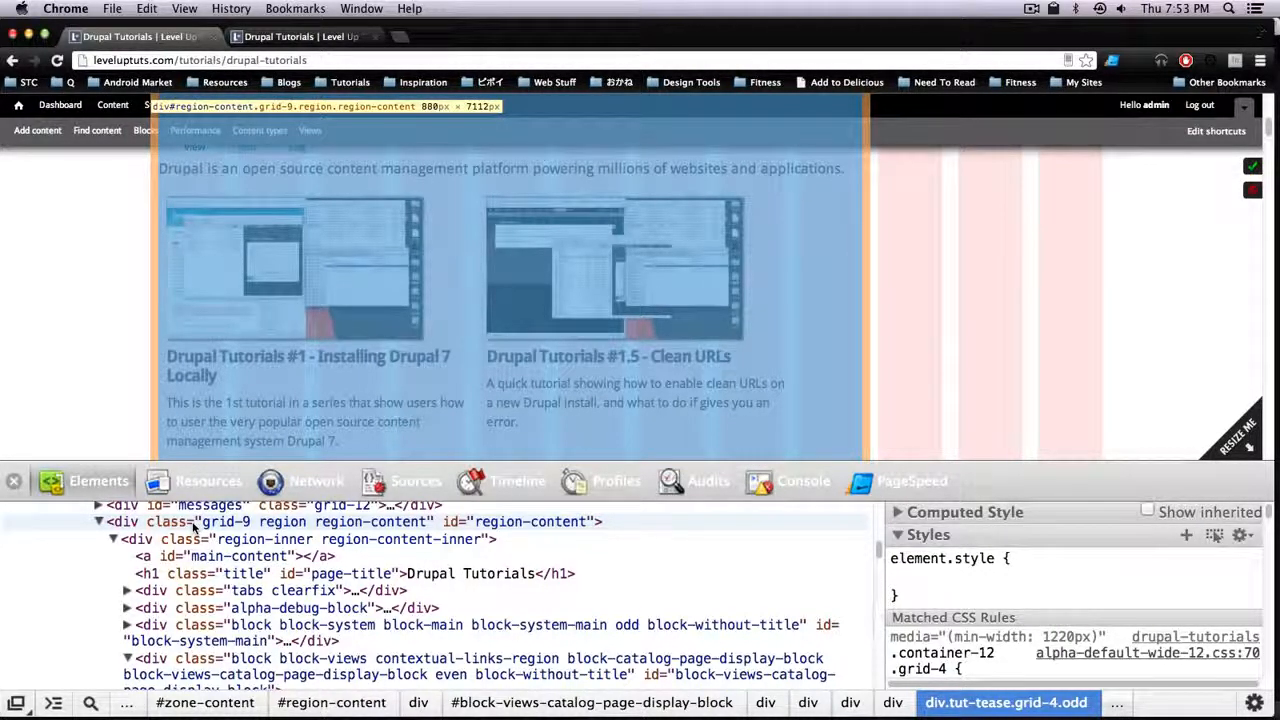
pyautogui.click(195, 527)
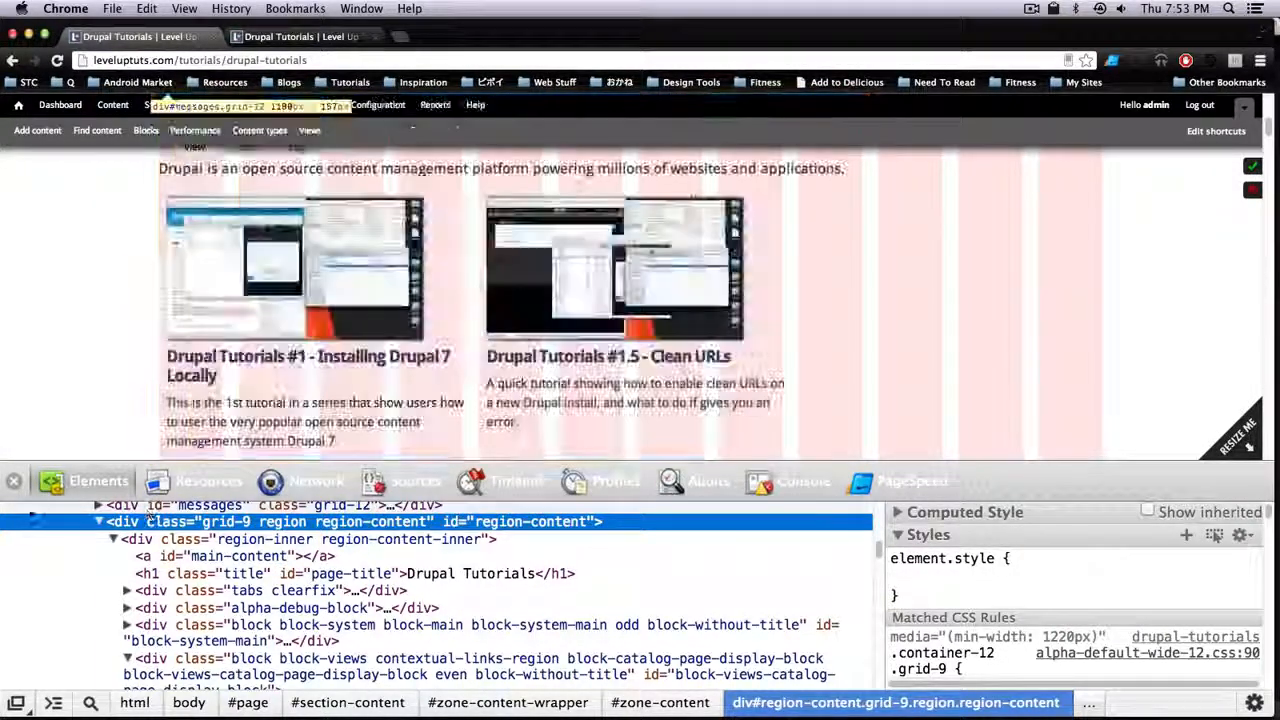
pyautogui.click(14, 482)
pyautogui.hotkey('ctrl', 'Tab')
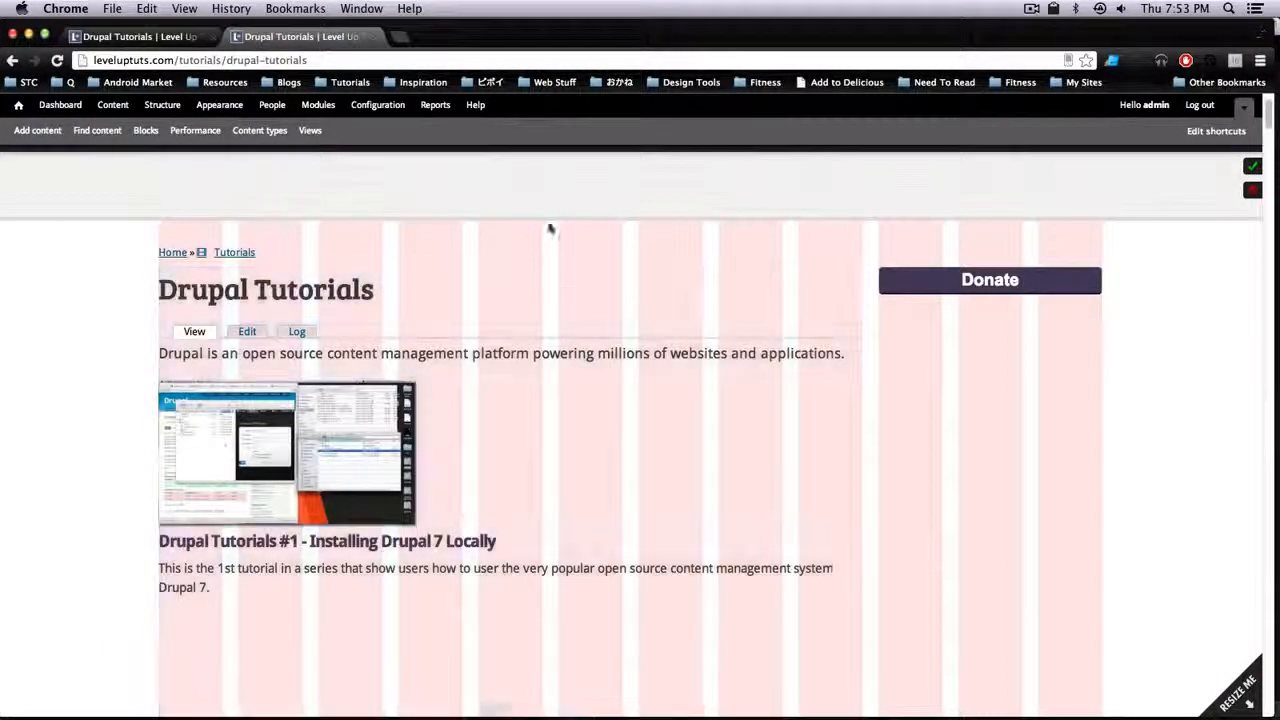
pyautogui.hotkey('ctrl', 'shift', 'Tab')
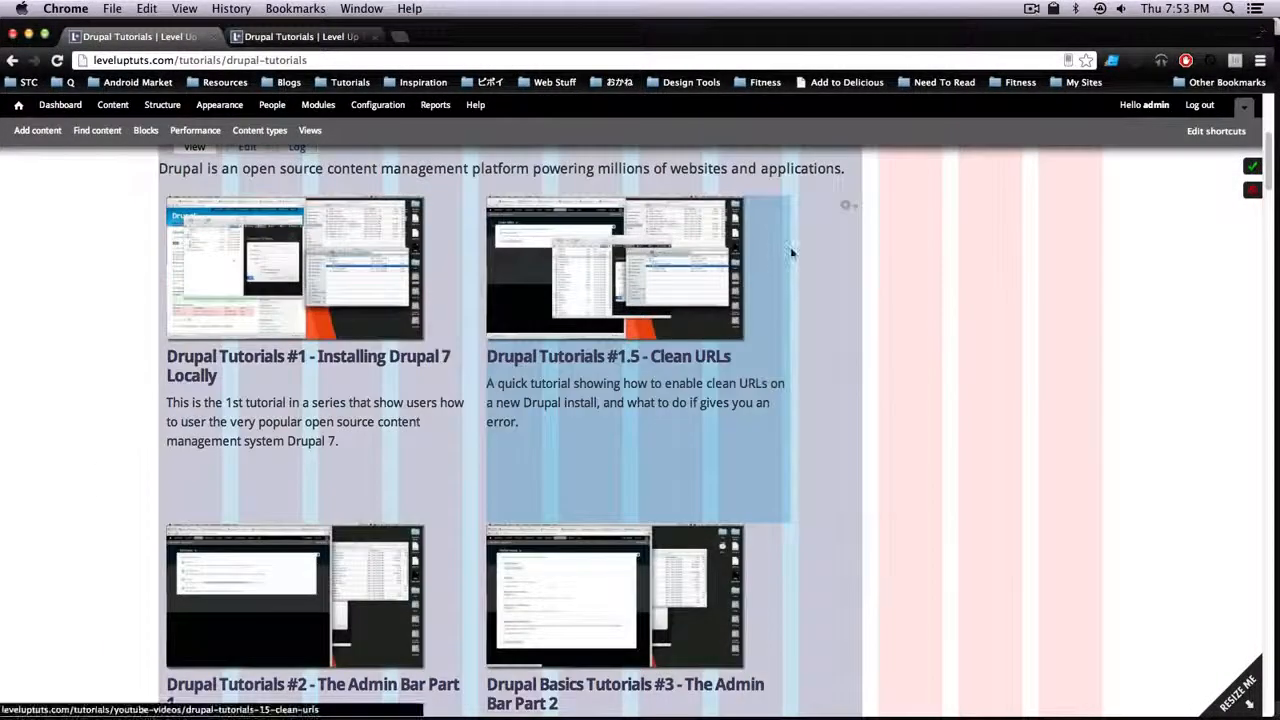
# - Open the Semantic Views format settings of the Category Page Display view at the row's first and last class options
pyautogui.click(846, 206)
pyautogui.click(840, 226)
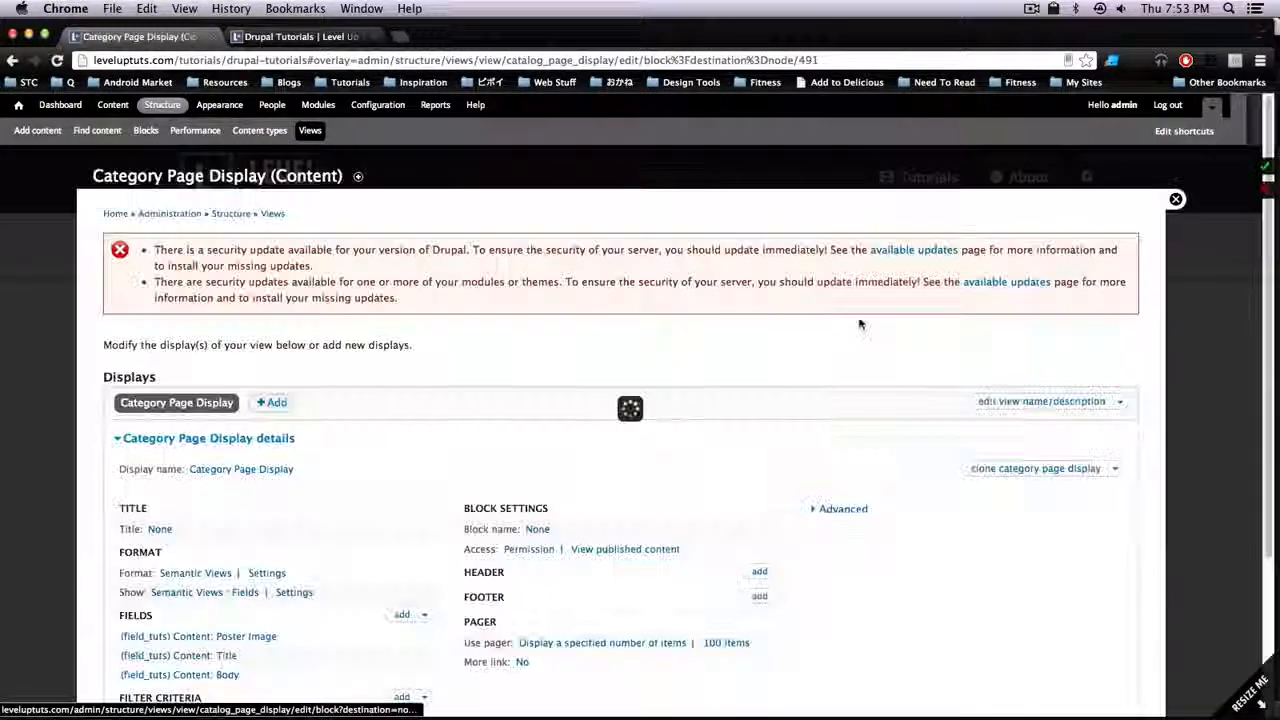
pyautogui.scroll(-3, 800, 340)
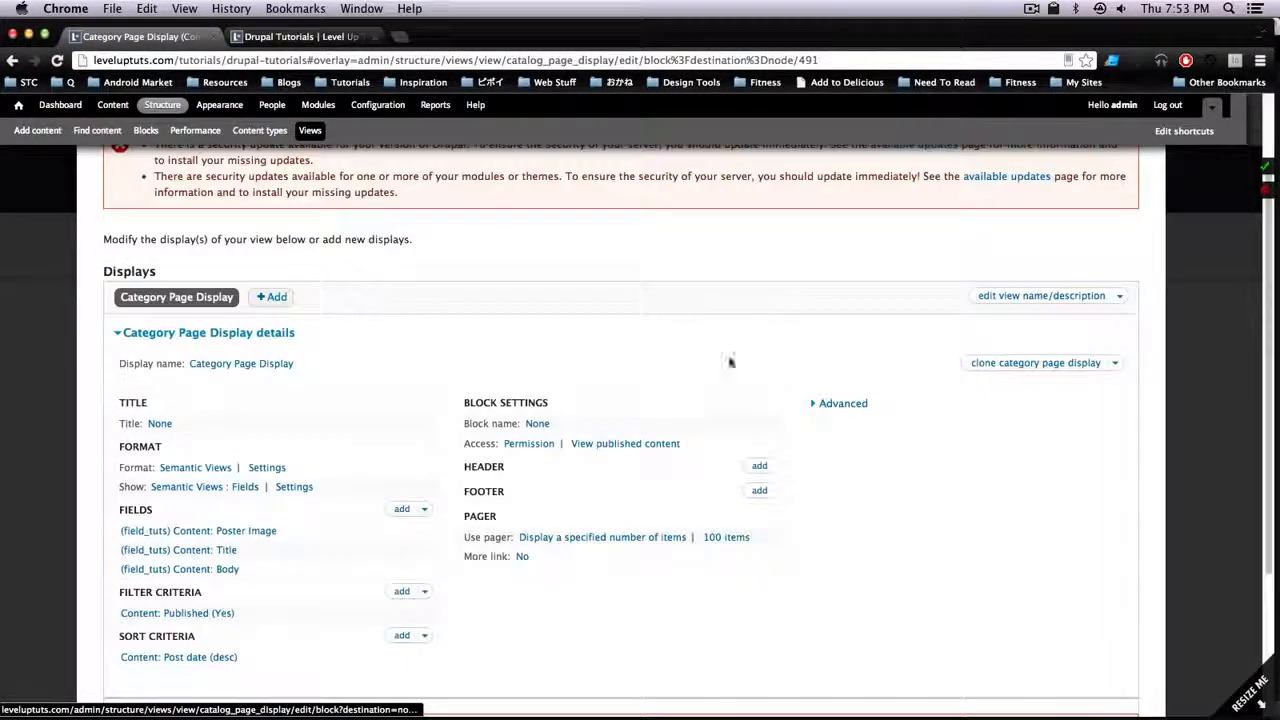
pyautogui.click(270, 468)
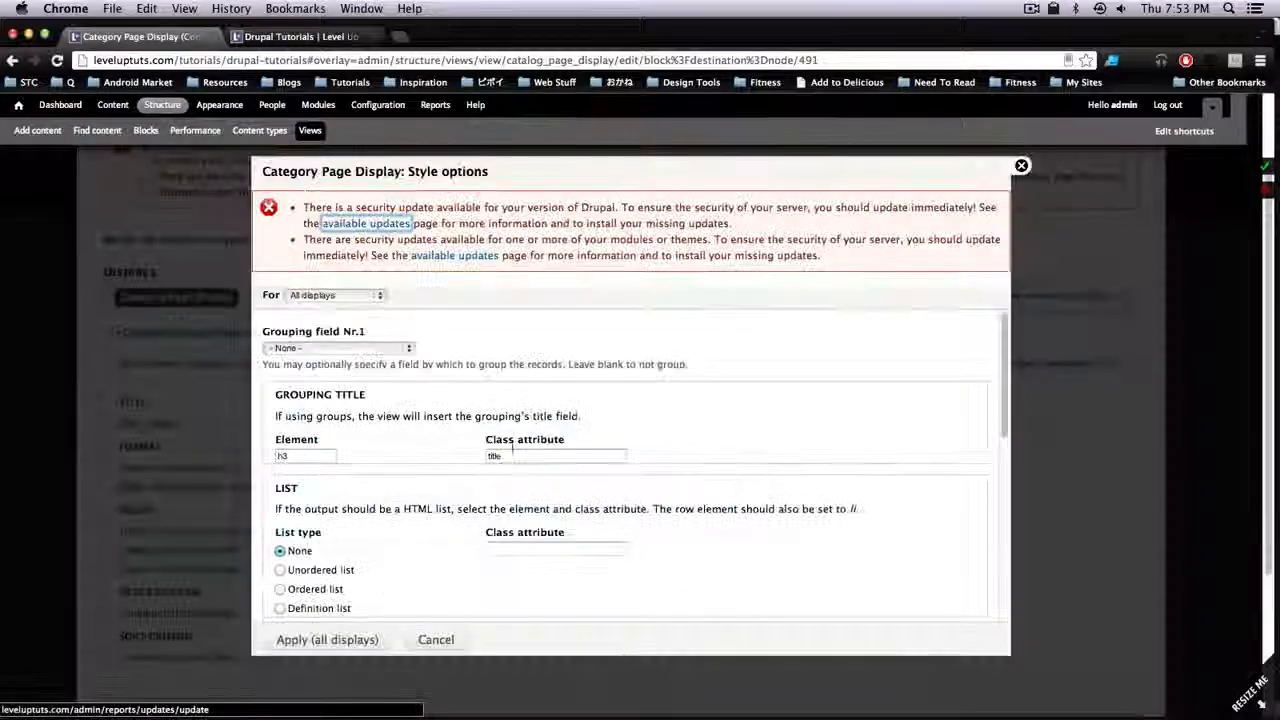
pyautogui.scroll(-10, 545, 447)
pyautogui.scroll(3, 545, 447)
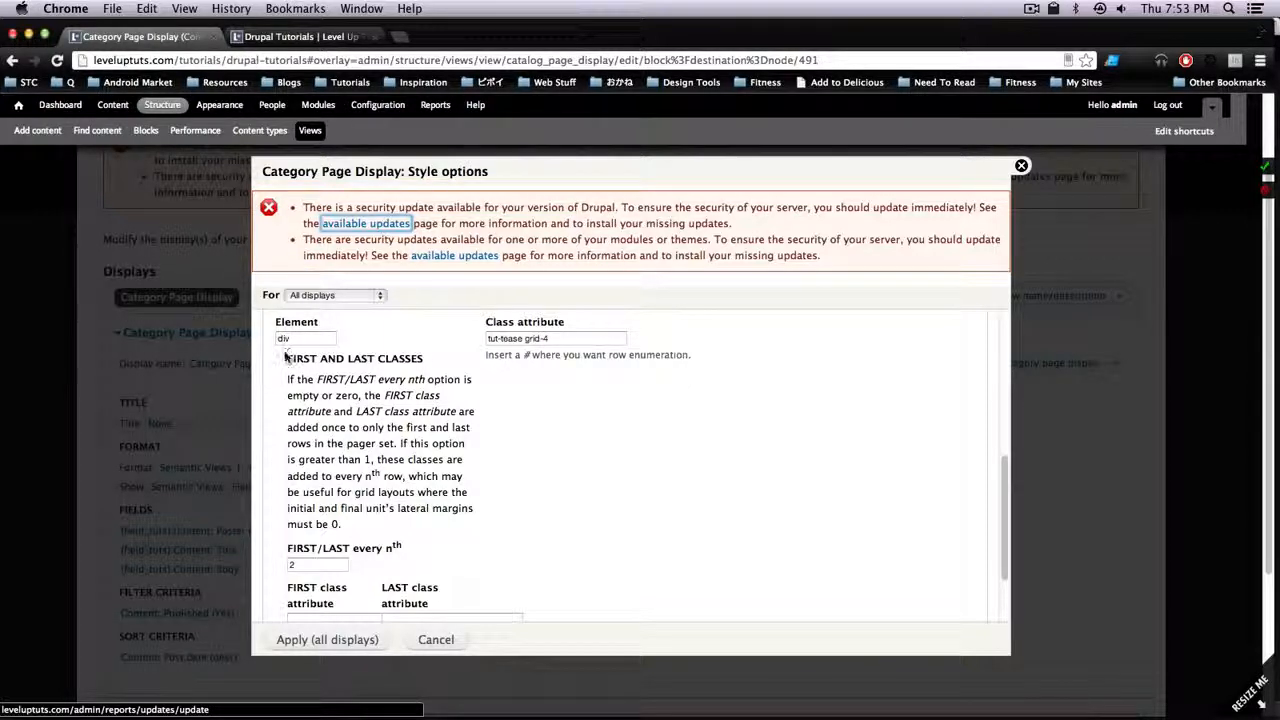
pyautogui.moveTo(285, 357); pyautogui.dragTo(333, 356)
pyautogui.doubleClick(348, 358)
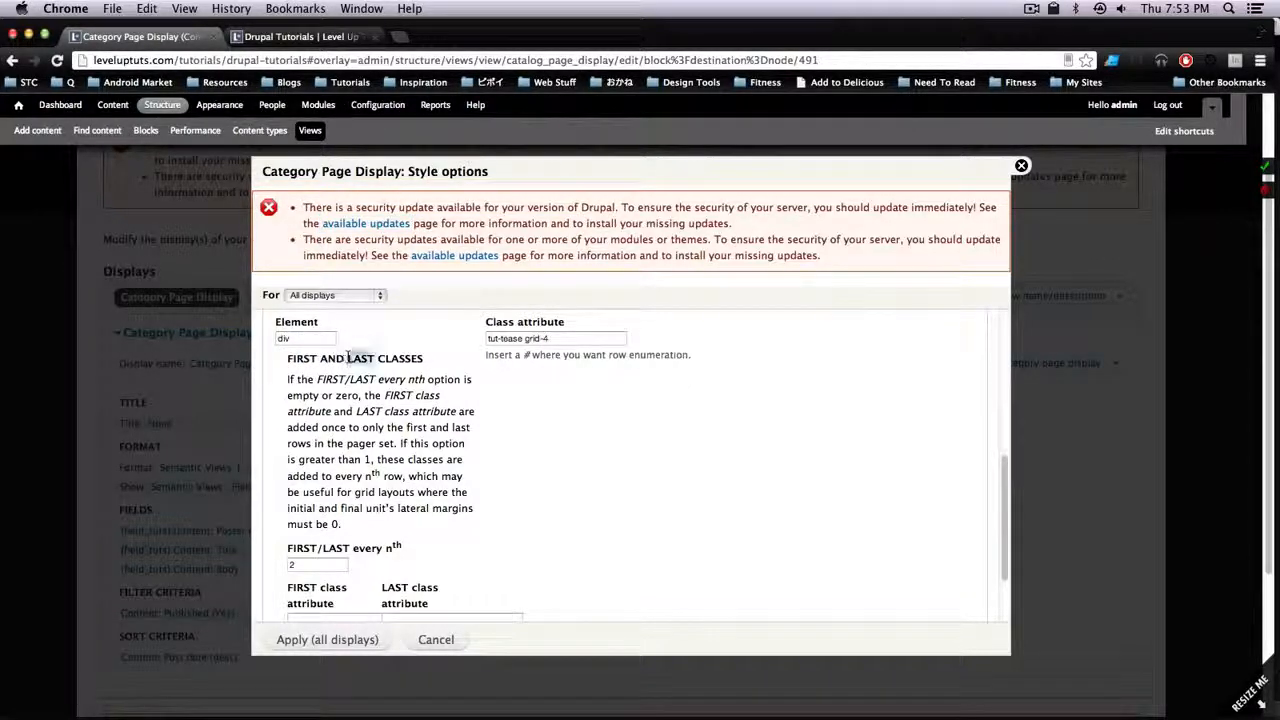
pyautogui.click(306, 562)
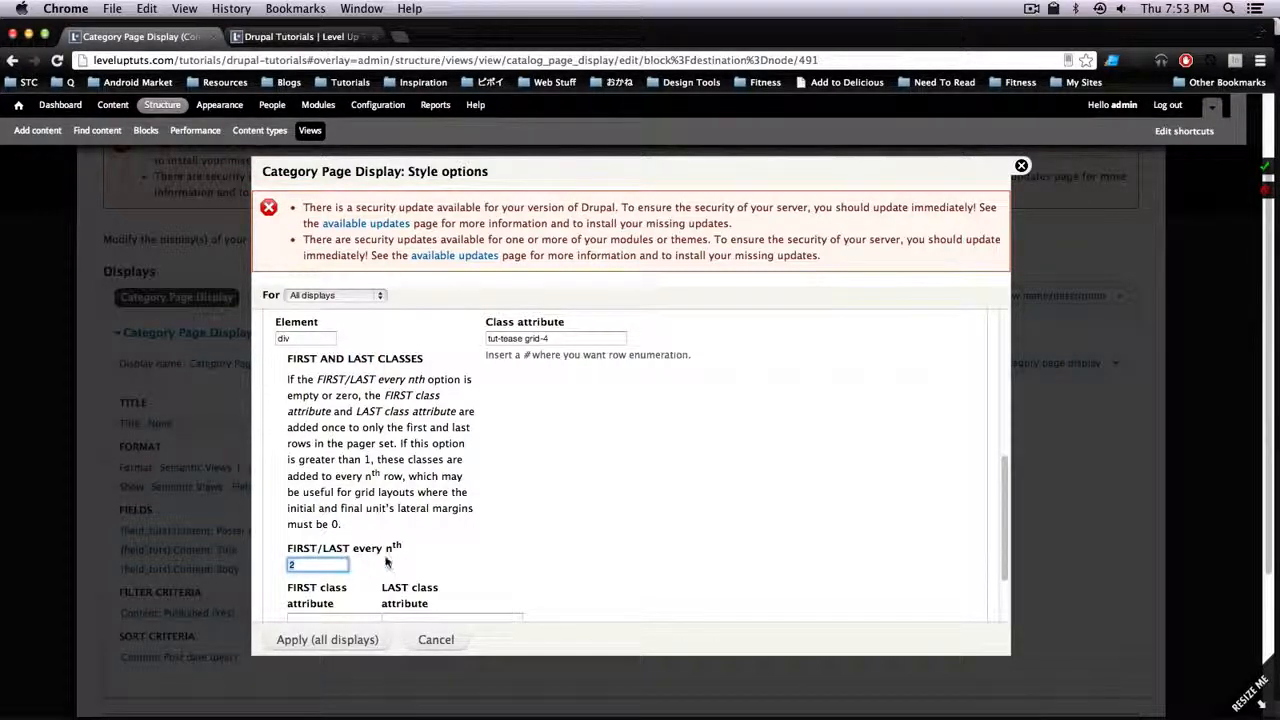
pyautogui.scroll(-2, 386, 563)
# - Set the row's FIRST class attribute to "alpha" and LAST class attribute to "omega" for all displays and save the view
pyautogui.click(310, 525)
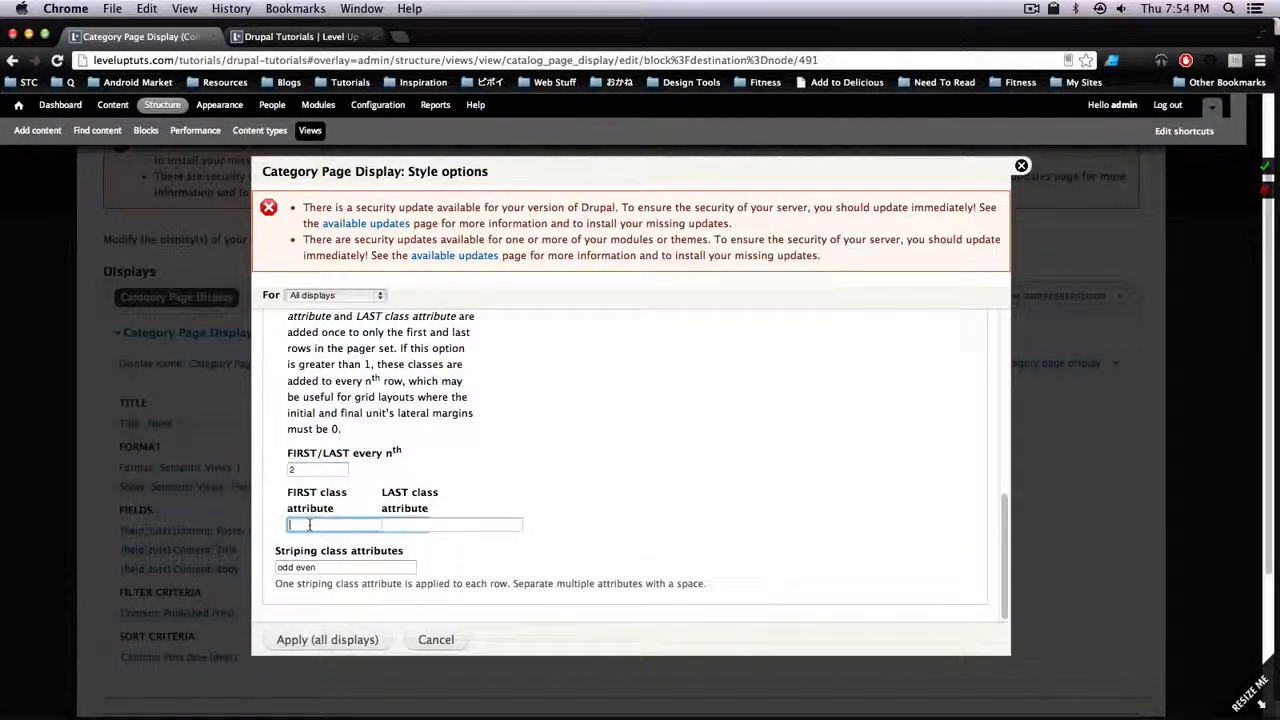
pyautogui.click(441, 526)
pyautogui.click(361, 526)
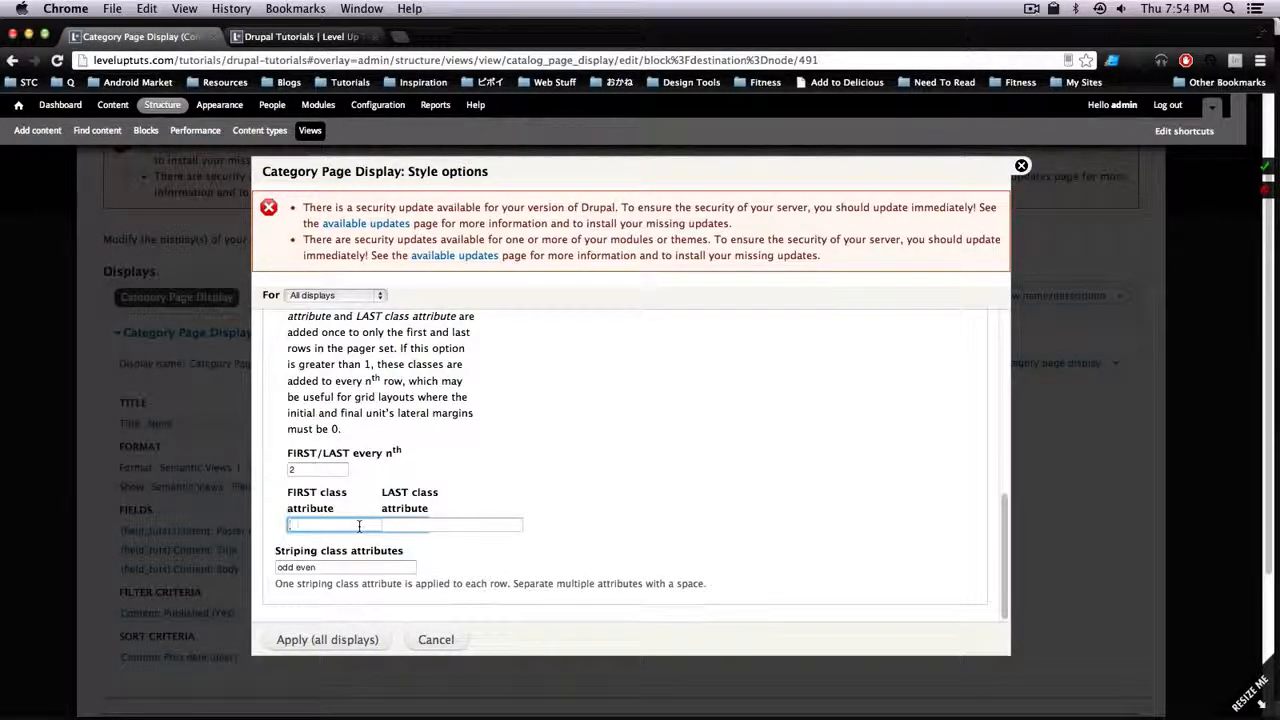
pyautogui.write('alpha')
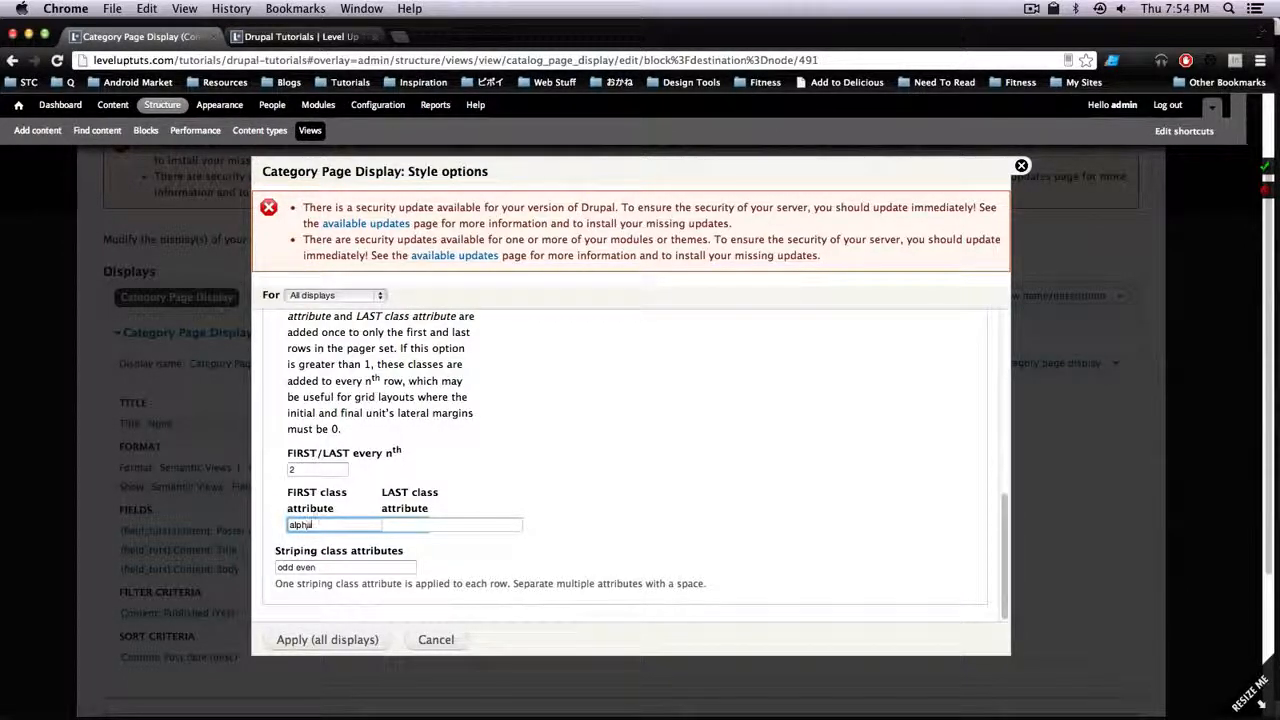
pyautogui.press('Tab')
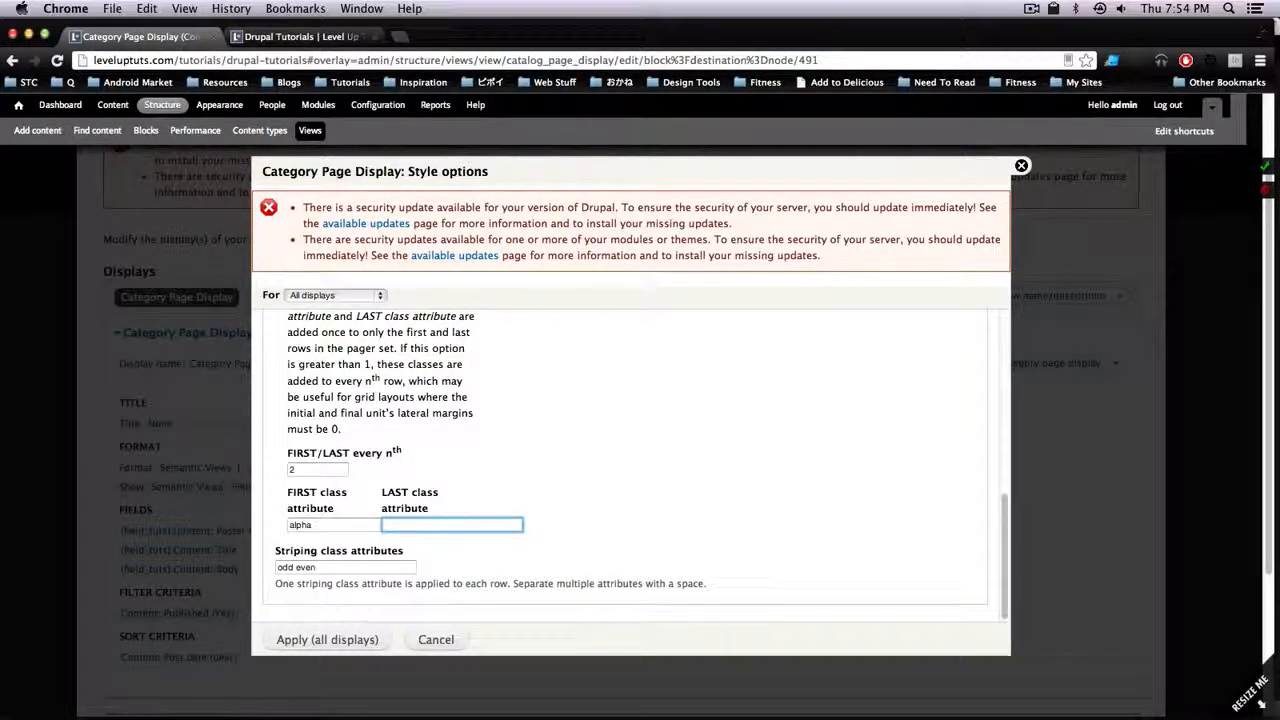
pyautogui.write('omega')
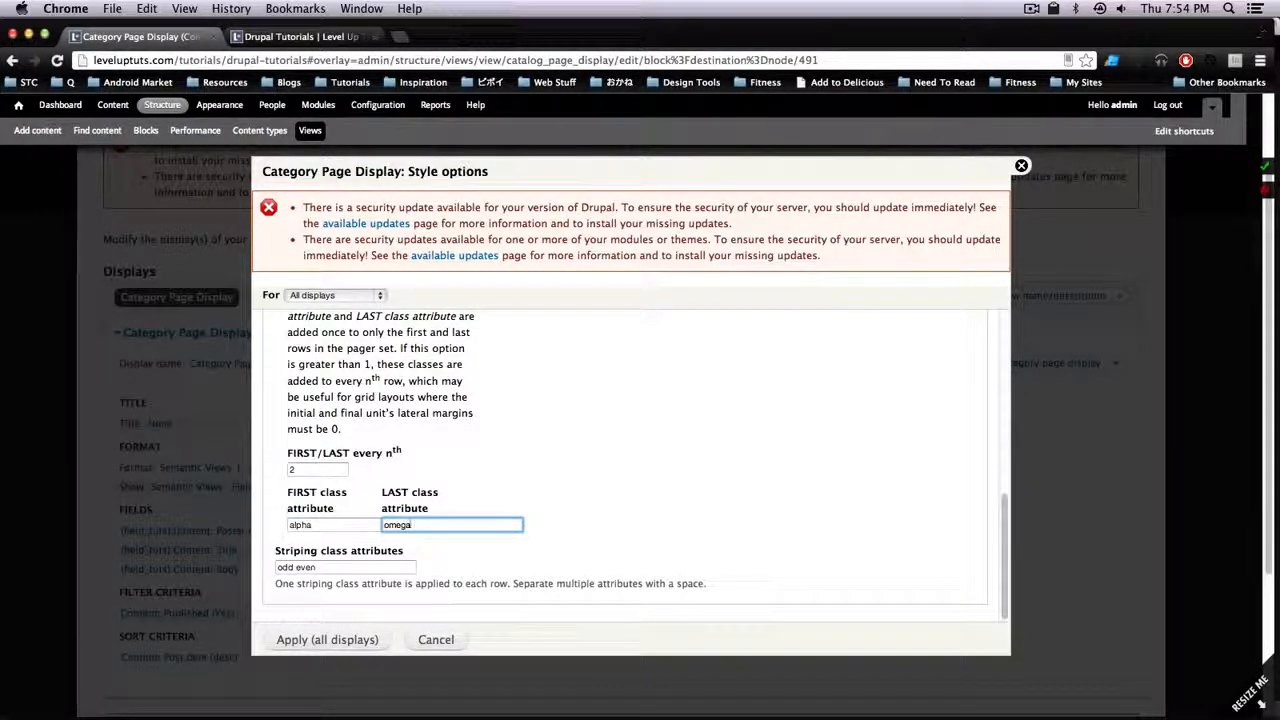
pyautogui.doubleClick(318, 530)
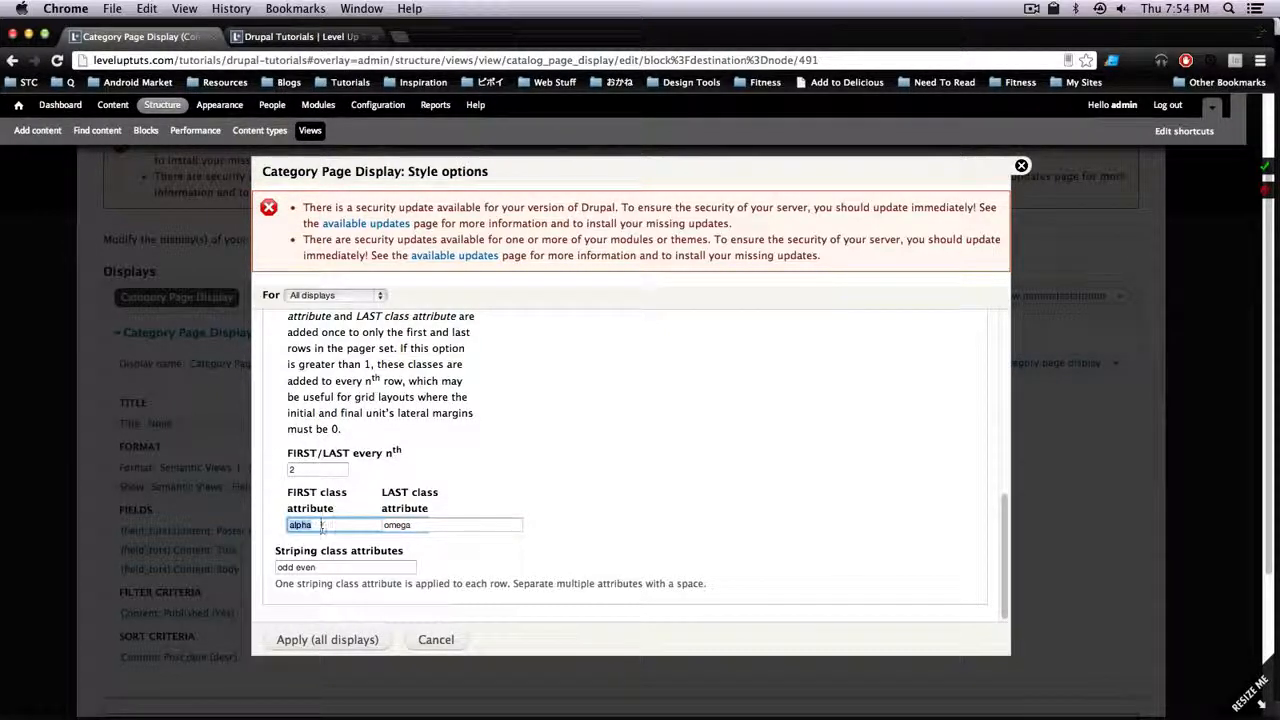
pyautogui.doubleClick(438, 524)
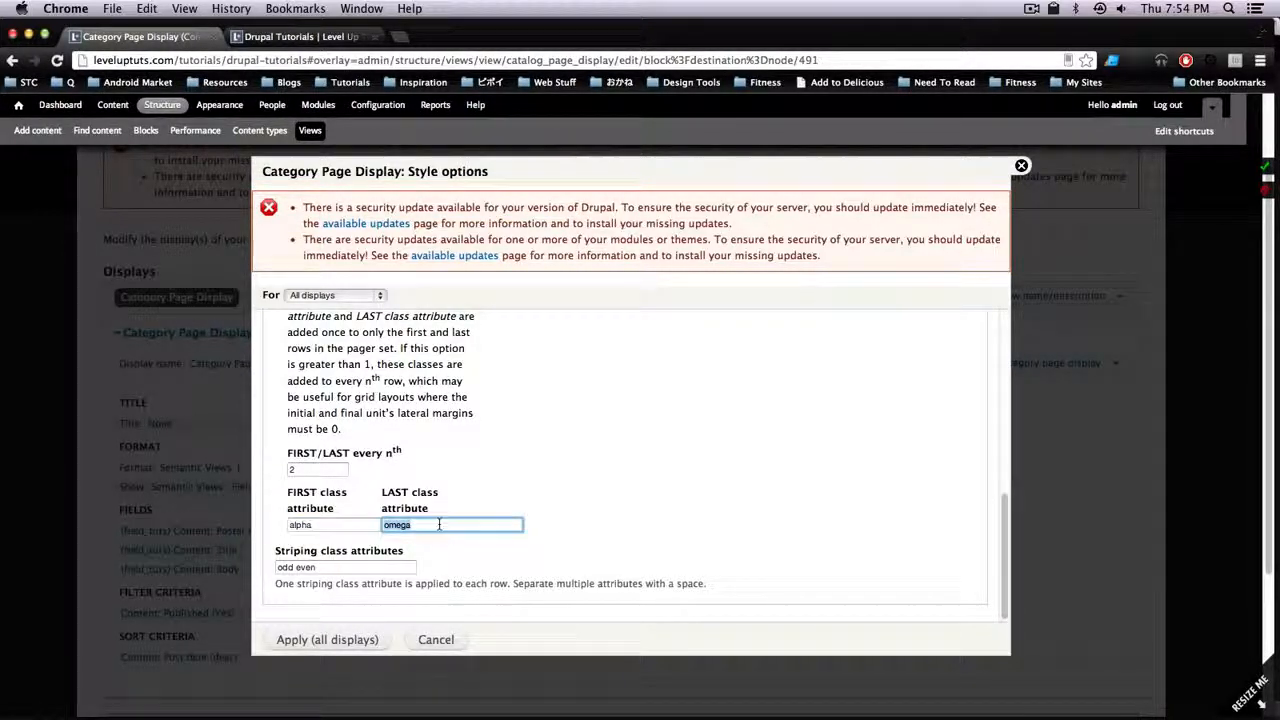
pyautogui.click(327, 640)
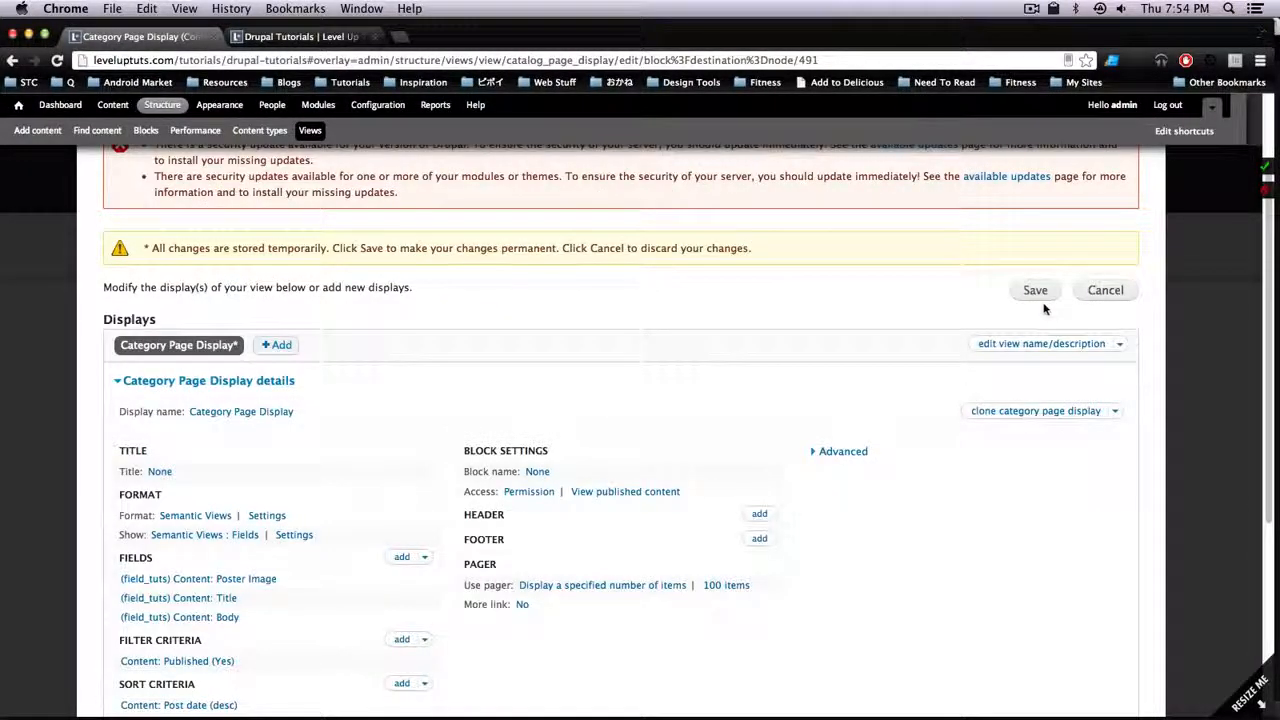
pyautogui.click(1036, 291)
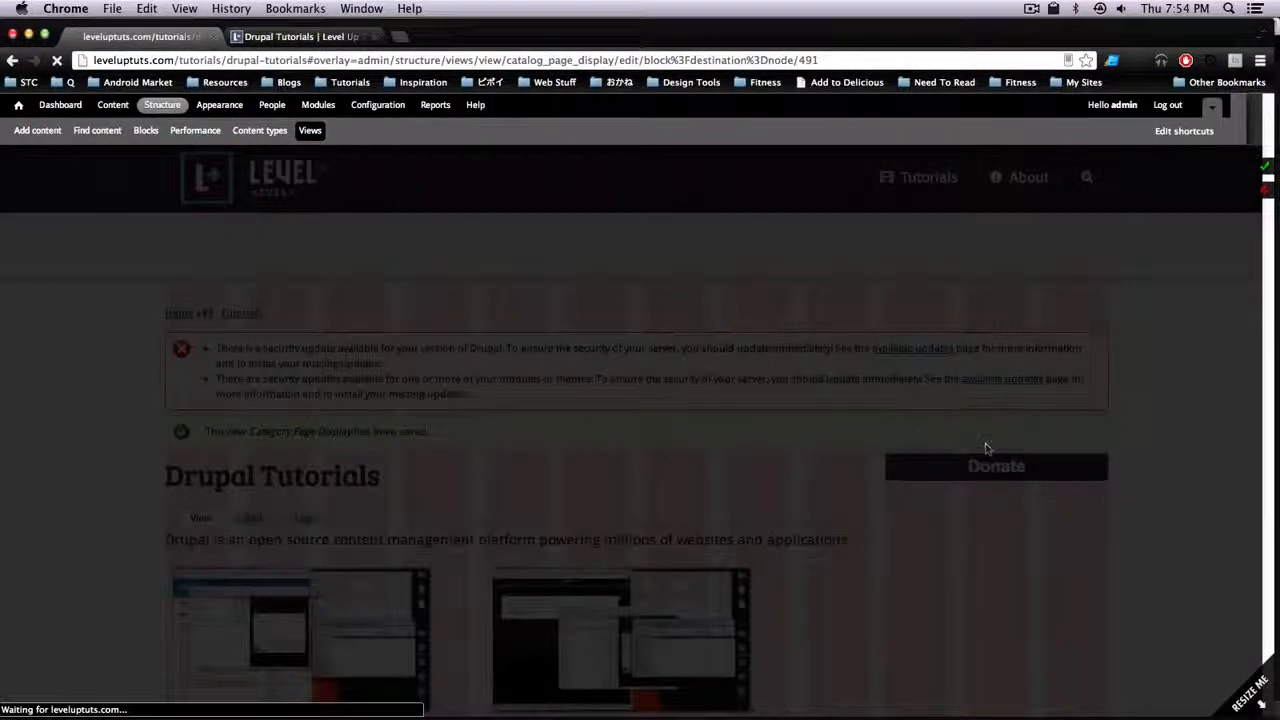
# - Check the two-column alignment of the teasers with the page title down the length of the saved listing
pyautogui.scroll(-3, 908, 477)
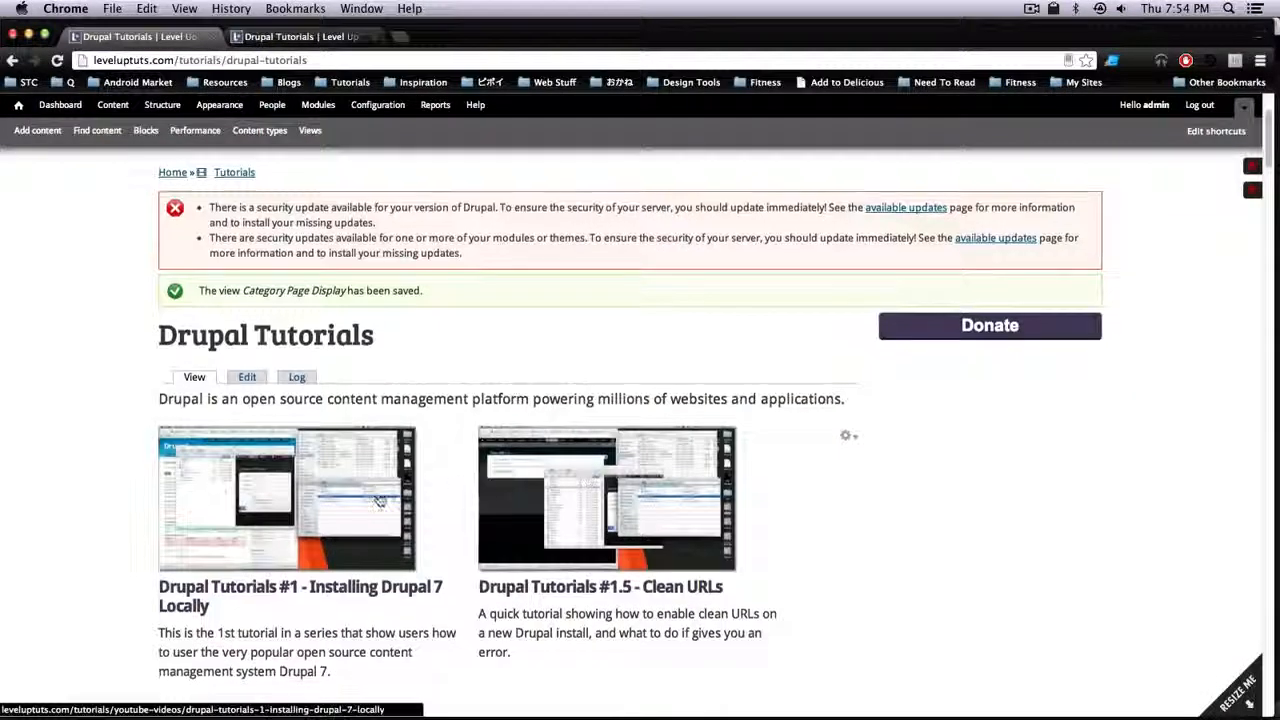
pyautogui.scroll(-5, 380, 500)
pyautogui.scroll(2, 340, 466)
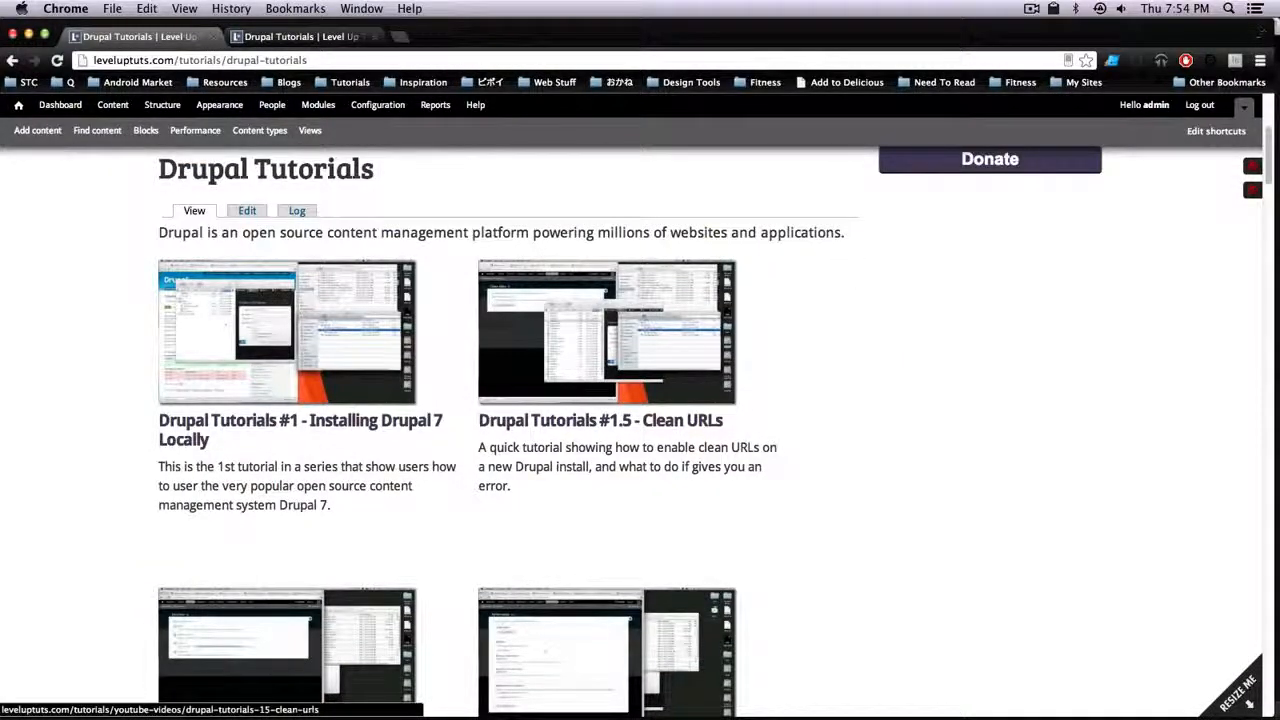
pyautogui.scroll(-10, 880, 340)
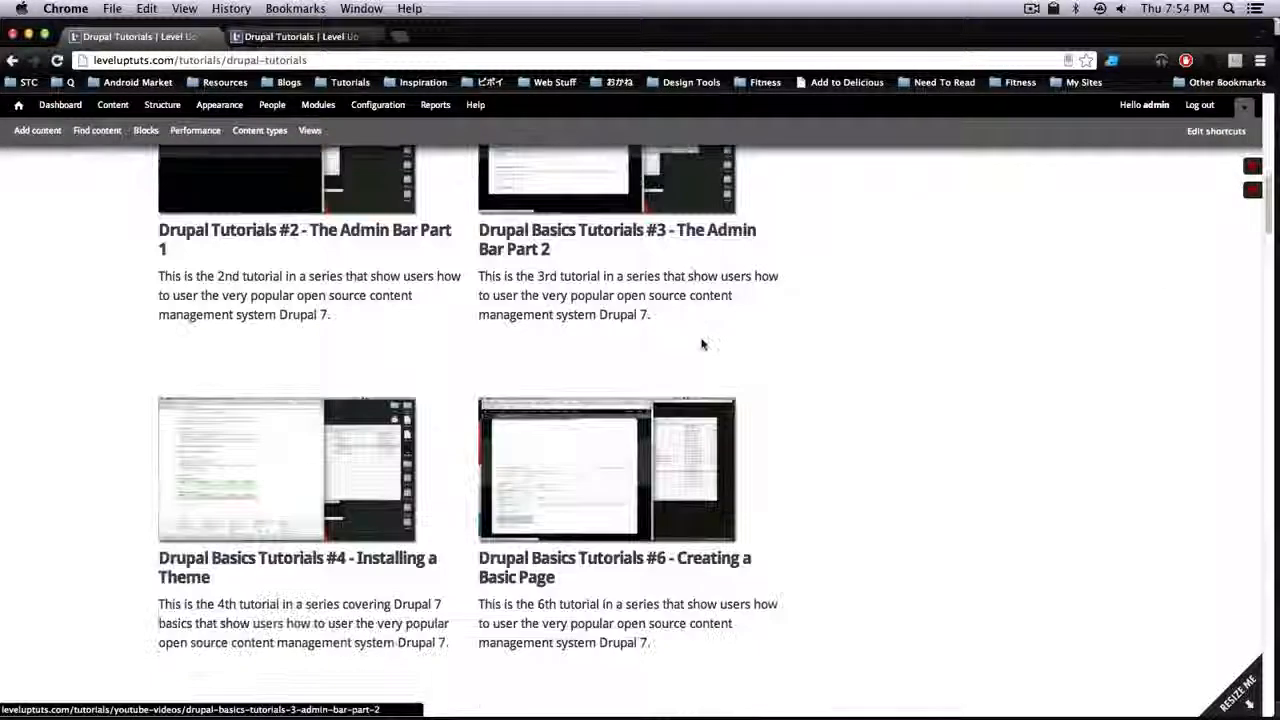
pyautogui.scroll(-15, 702, 344)
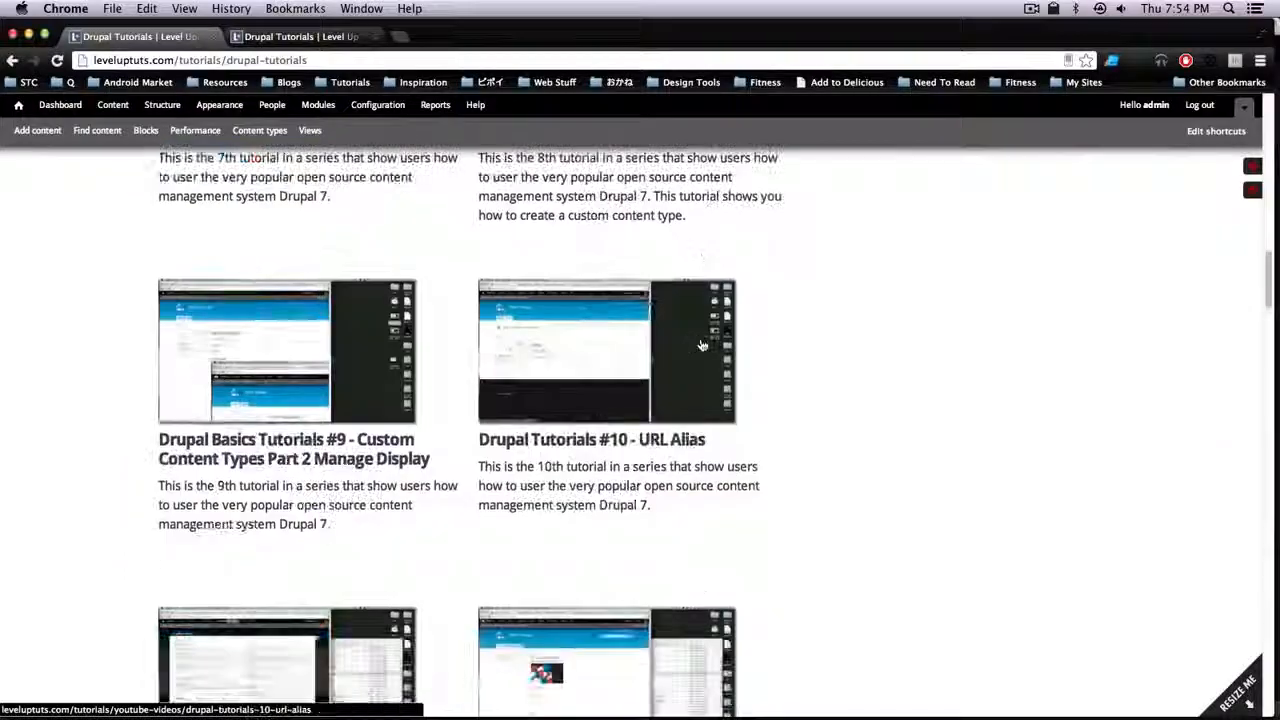
pyautogui.scroll(-14, 702, 344)
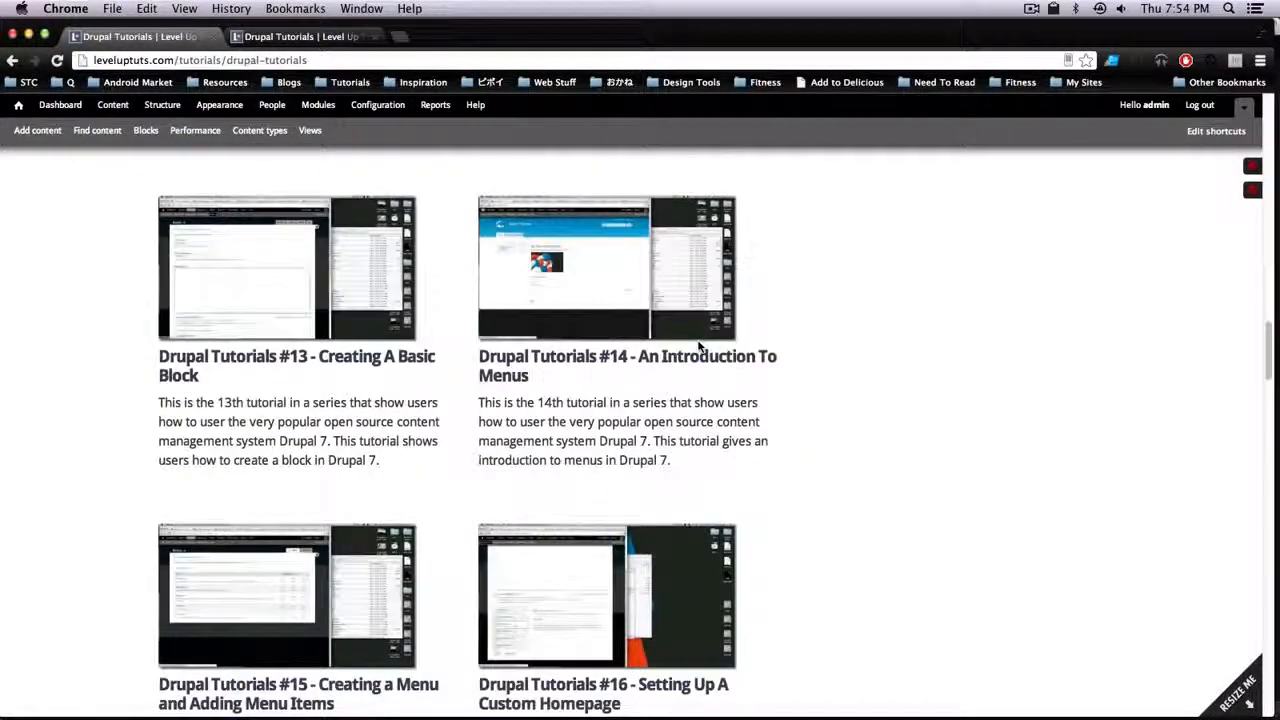
pyautogui.scroll(-20, 699, 347)
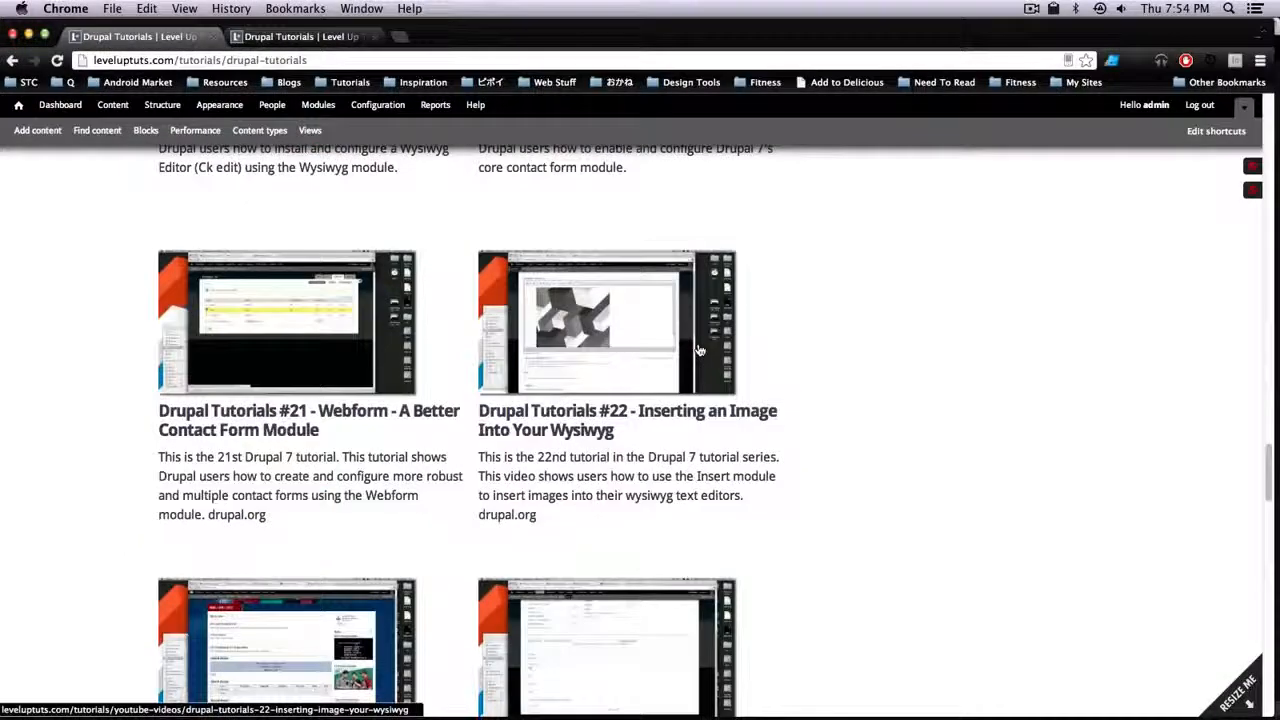
pyautogui.scroll(20, 699, 349)
pyautogui.scroll(-7, 843, 343)
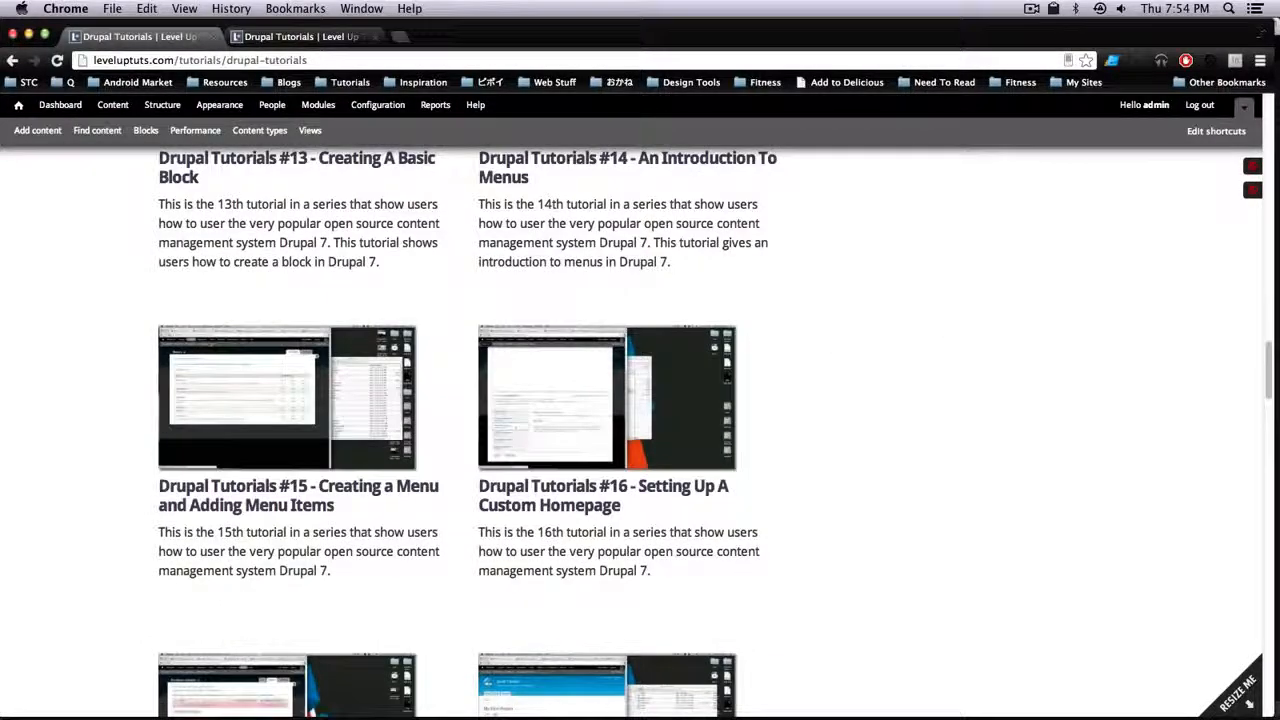
pyautogui.scroll(11, 1271, 337)
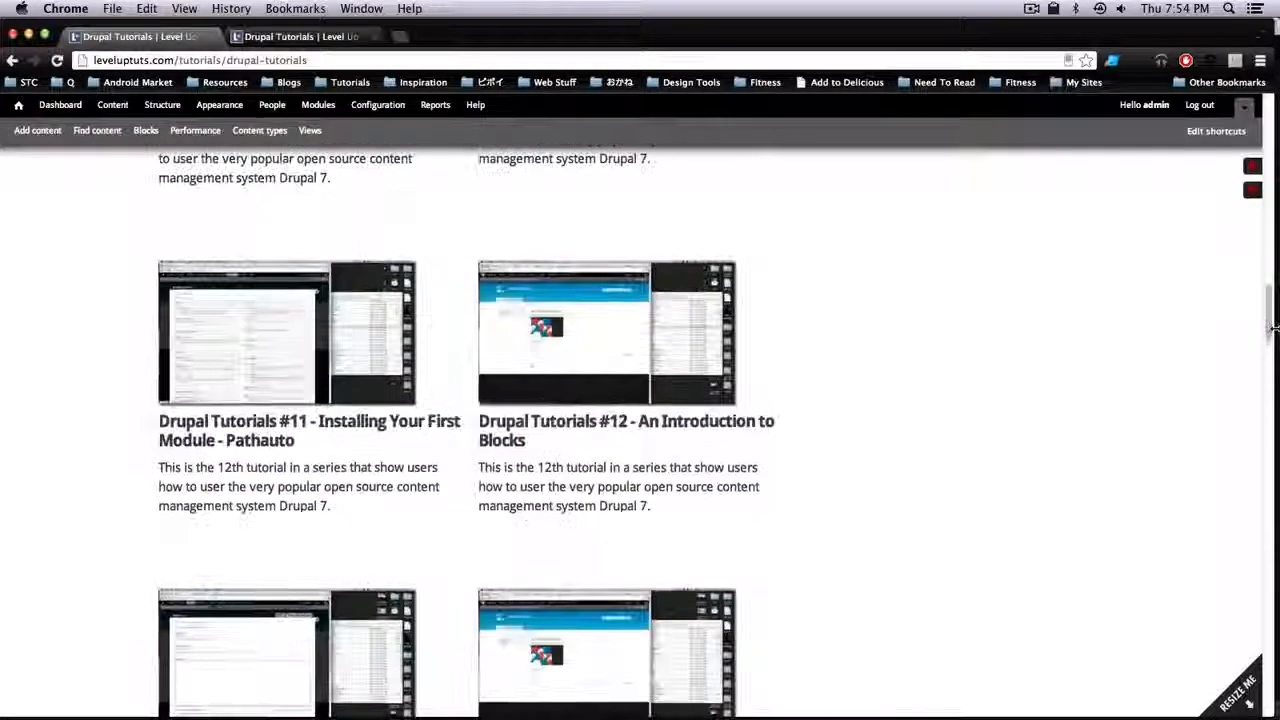
# - Switch to Sublime Text and examine the d7img mixin in _base.scss and its inclusion in the Video Grid image rule of global.scss
pyautogui.moveTo(1274, 316); pyautogui.dragTo(1256, 362)
pyautogui.click(1272, 153)
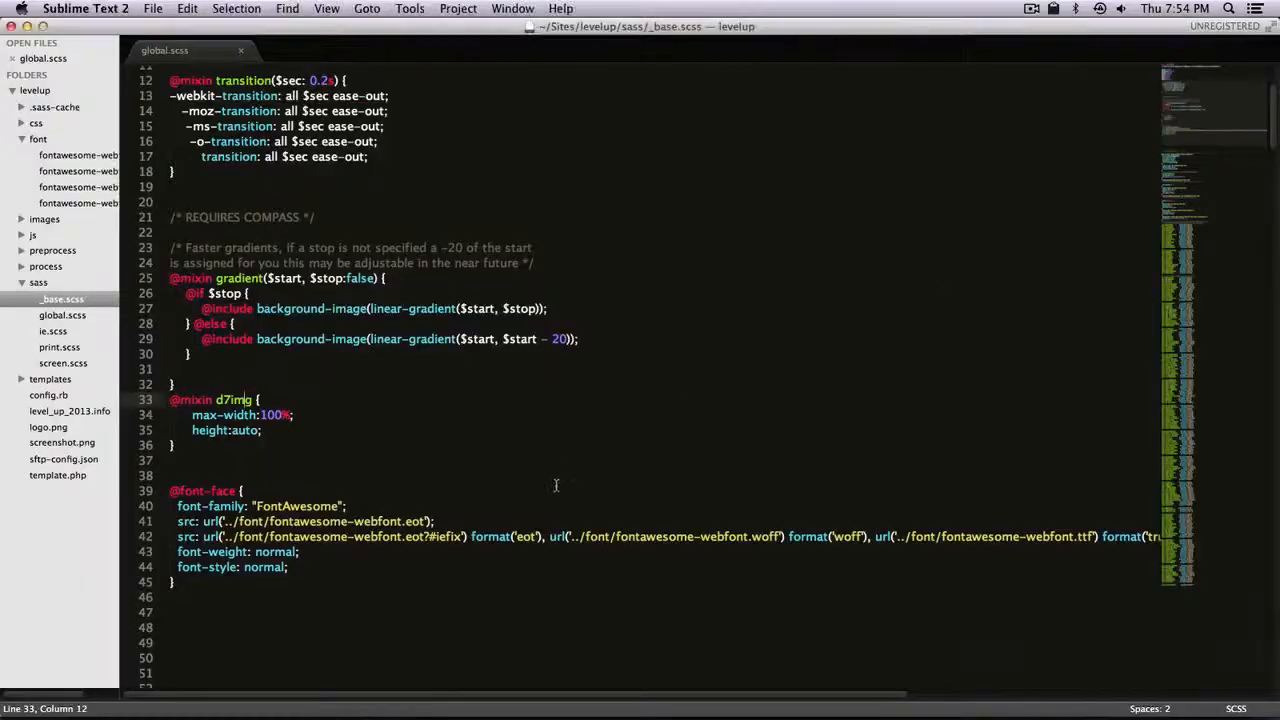
pyautogui.moveTo(290, 416); pyautogui.dragTo(194, 416)
pyautogui.click(263, 430)
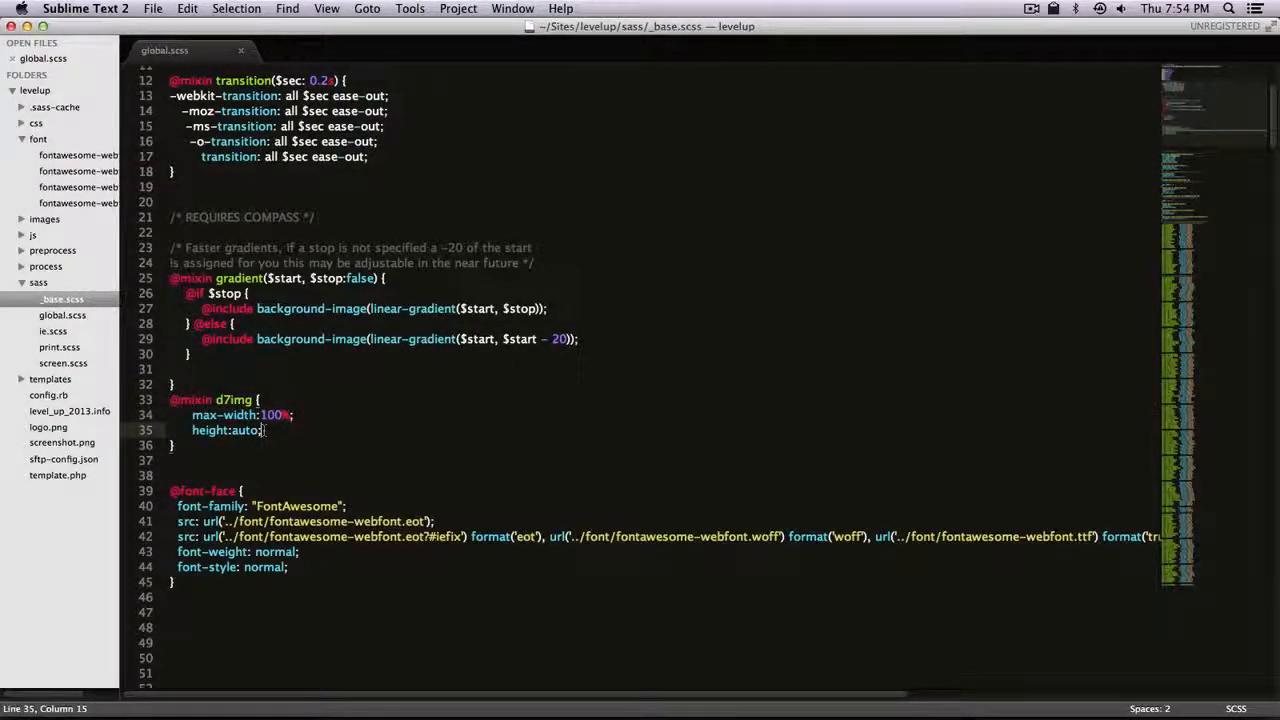
pyautogui.click(62, 316)
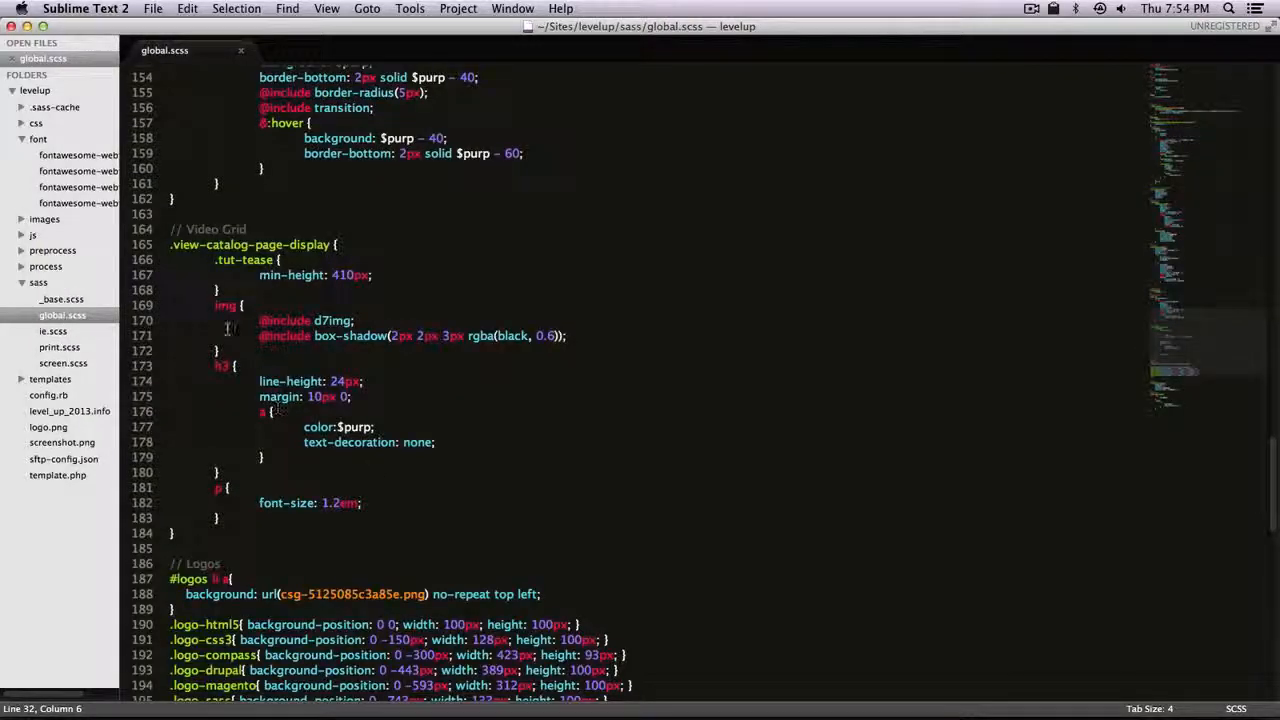
pyautogui.moveTo(271, 320); pyautogui.dragTo(368, 318)
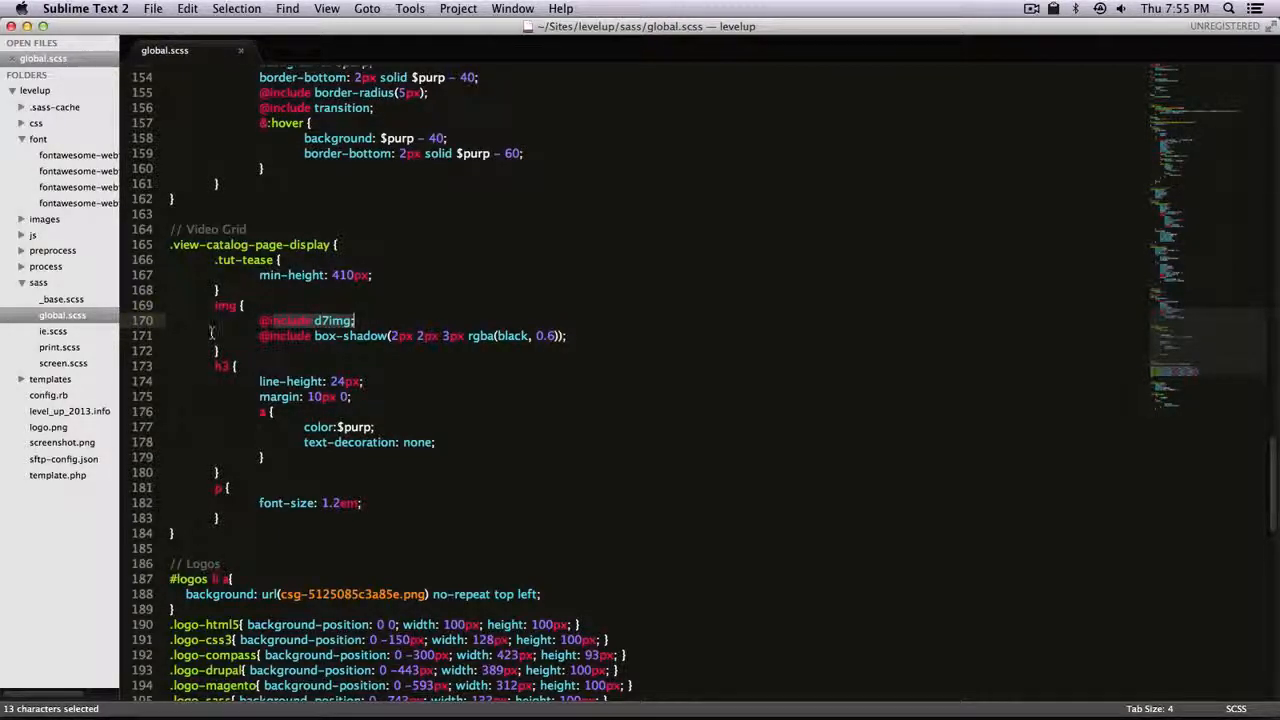
# - Switch back to Chrome and resize the browser window's width to test how the listing responds, ending at the page's beginning
pyautogui.press('super+Tab')
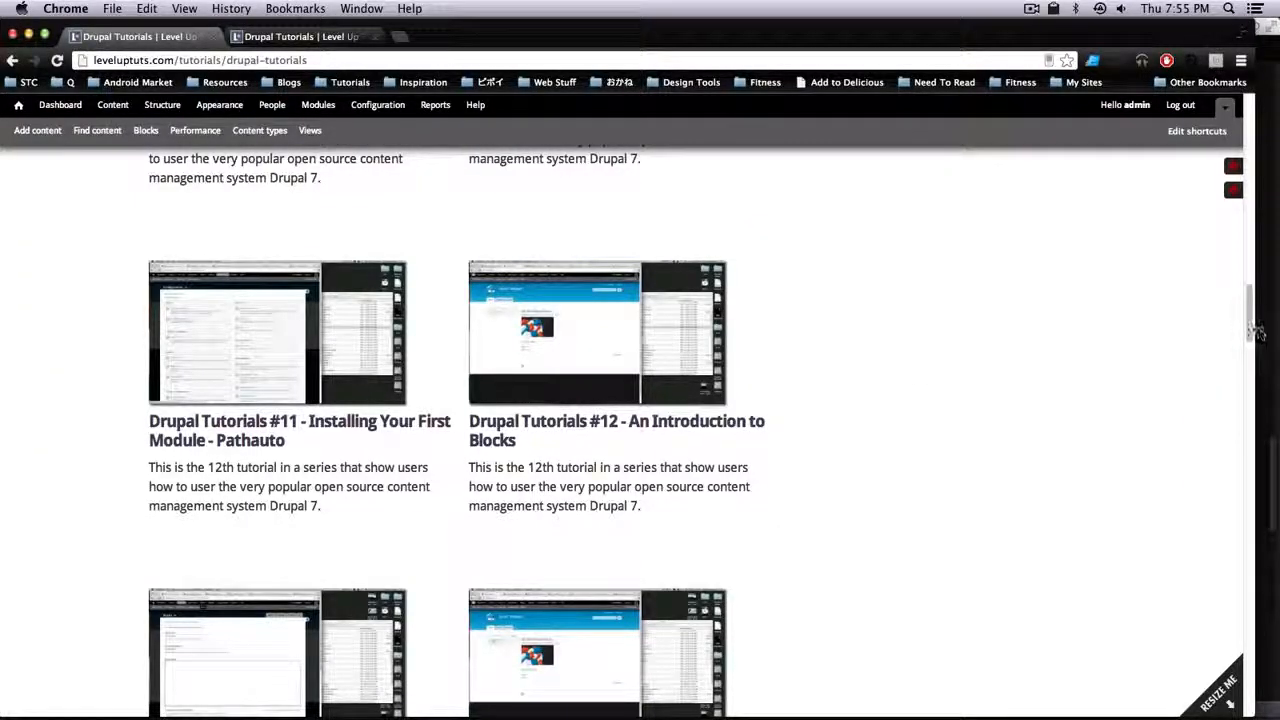
pyautogui.moveTo(1257, 332); pyautogui.dragTo(1252, 360)
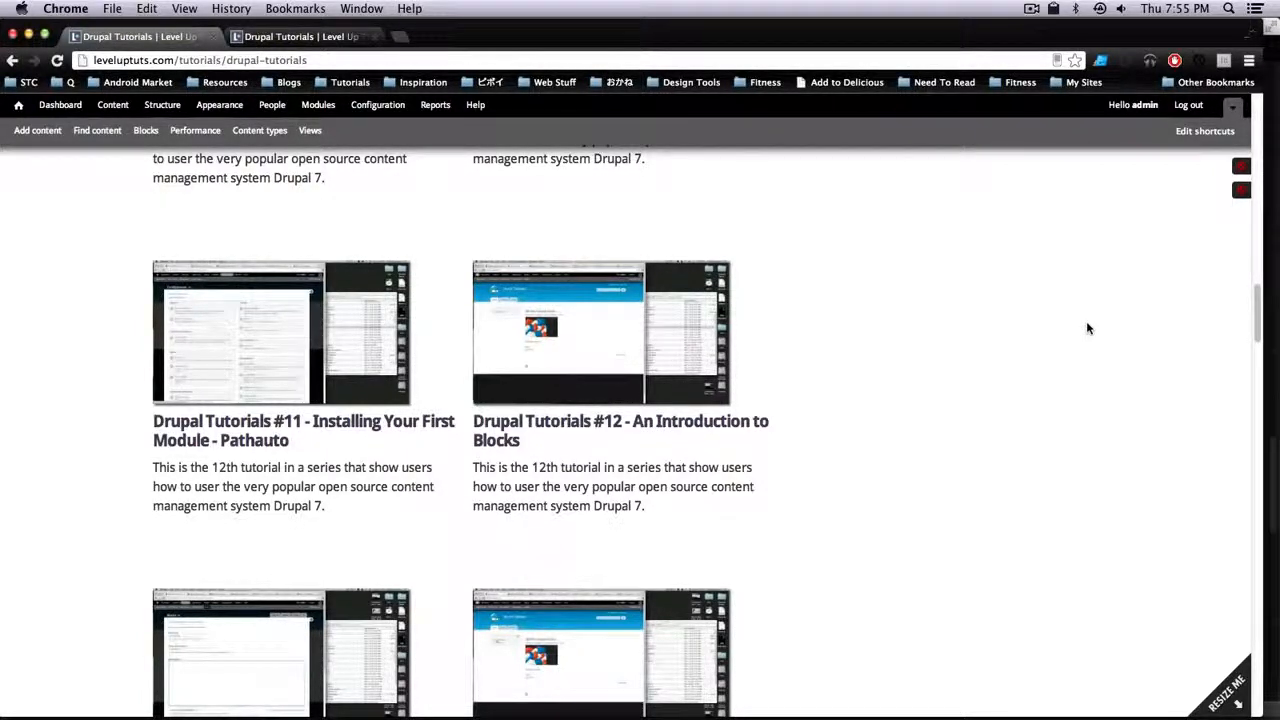
pyautogui.scroll(15, 955, 319)
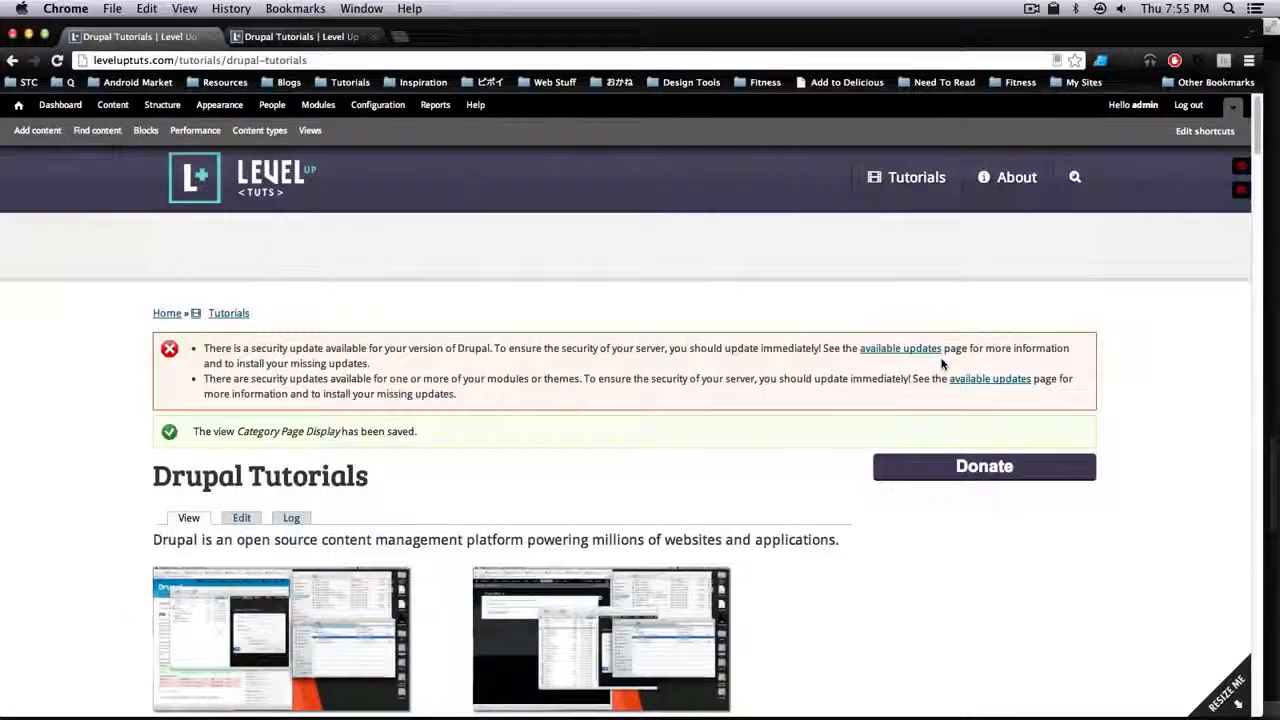